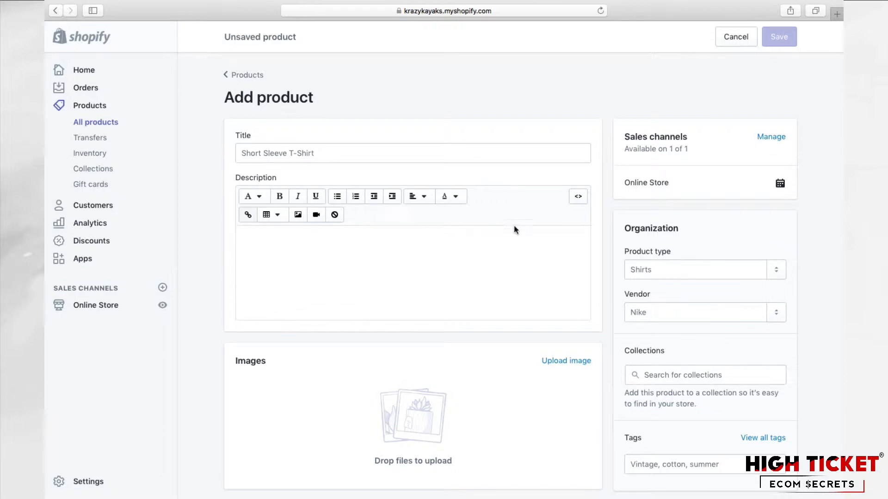
# Step: Take the browser out of full screen to work beside the Stickies note holding the kayak's product details
pyautogui.moveTo(100, 2)
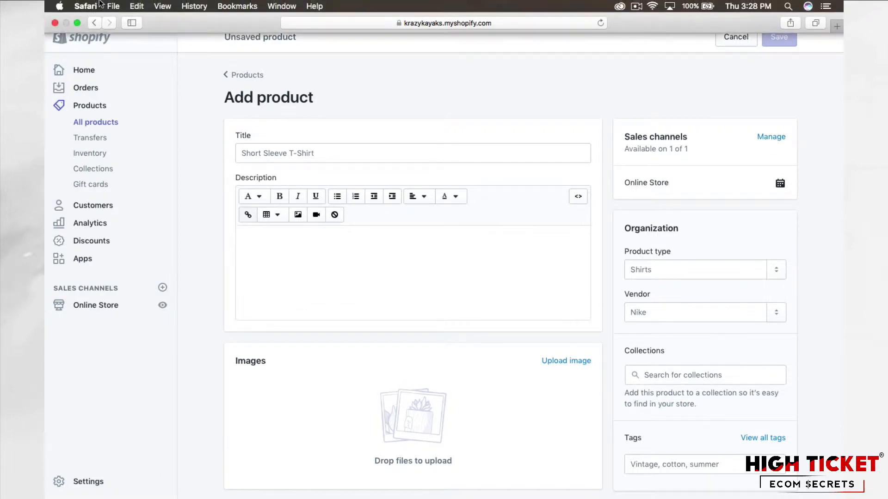
pyautogui.click(77, 22)
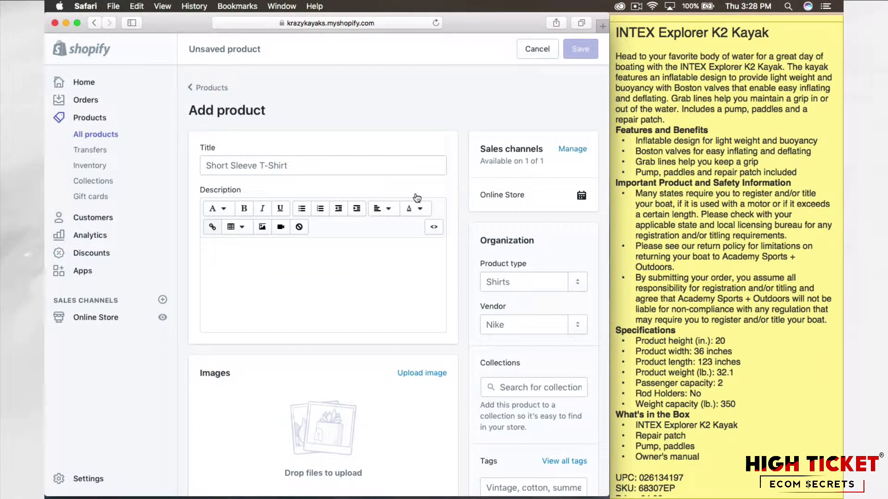
pyautogui.click(701, 126)
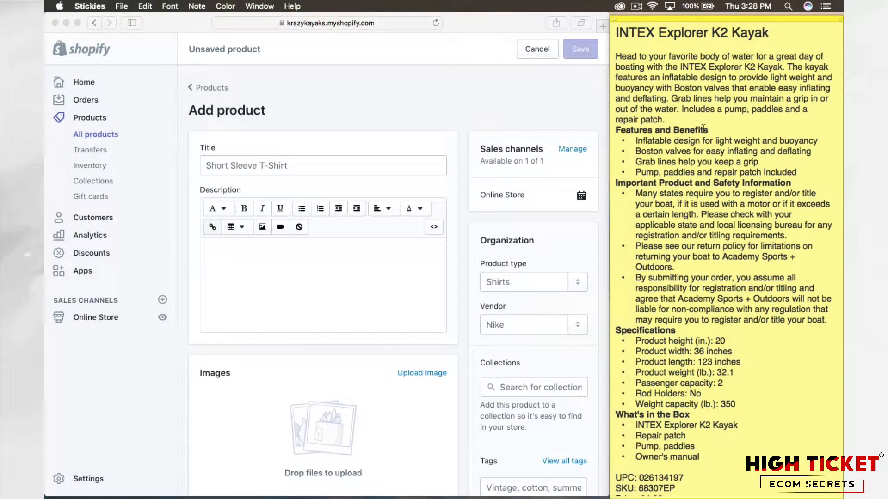
pyautogui.click(376, 109)
pyautogui.click(652, 110)
pyautogui.click(274, 112)
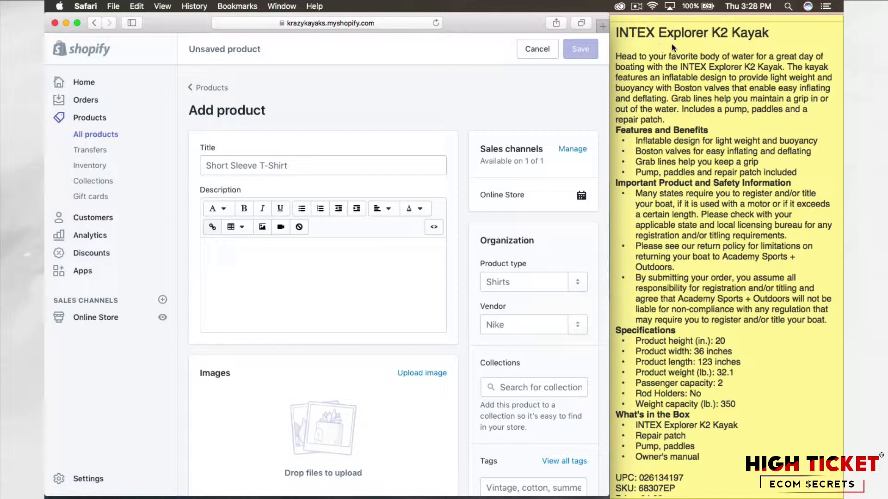
# Step: Copy the heading "INTEX Explorer K2 Kayak" from the Stickies note into the new product's title
pyautogui.click(732, 39)
pyautogui.moveTo(777, 32); pyautogui.dragTo(627, 28)
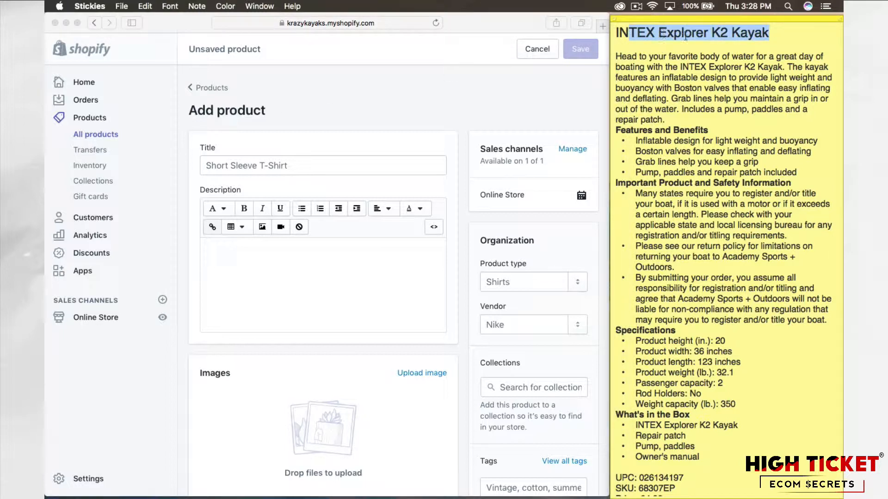
pyautogui.click(685, 36)
pyautogui.moveTo(776, 31); pyautogui.dragTo(606, 29)
pyautogui.press('super+c')
pyautogui.click(302, 160)
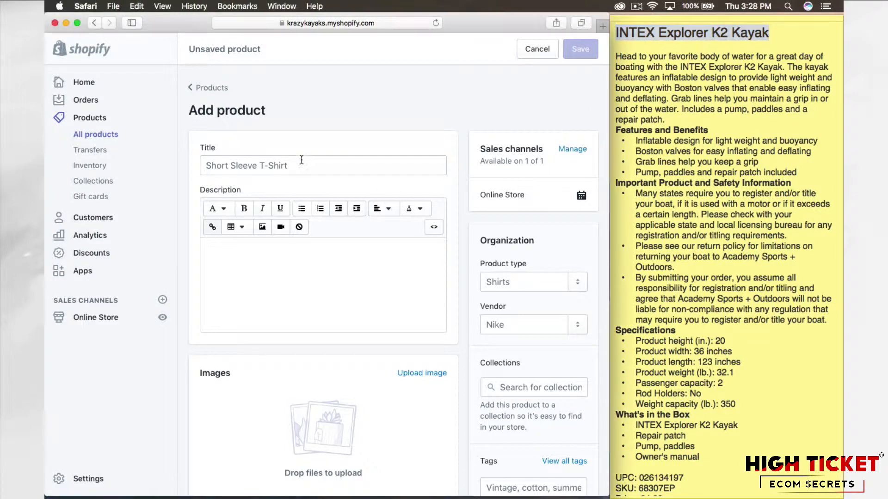
pyautogui.click(302, 160)
pyautogui.press('super+v')
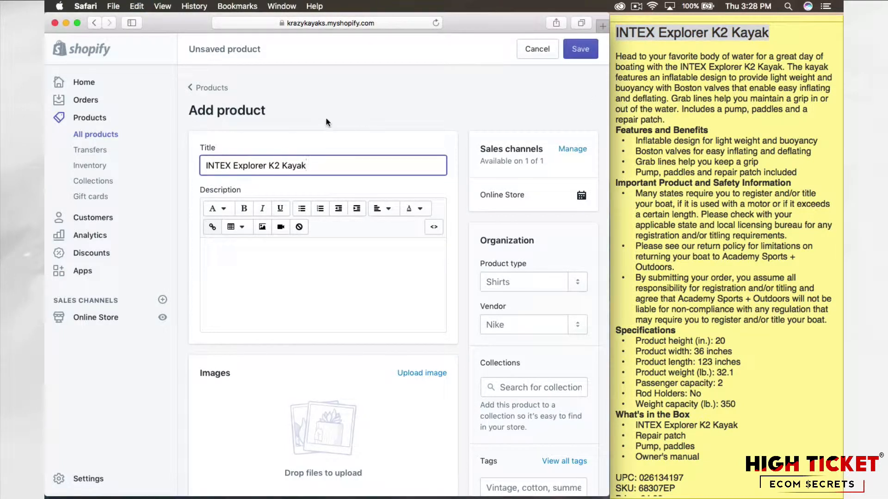
pyautogui.click(326, 122)
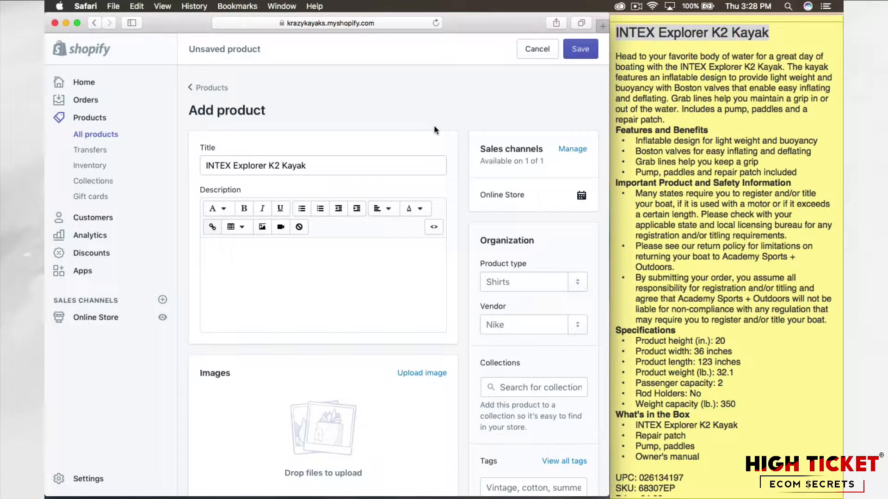
# Step: Paste "INTEX Explorer K2 Kayak" into the product description and format it as Heading 2
pyautogui.scroll(-2, 434, 126)
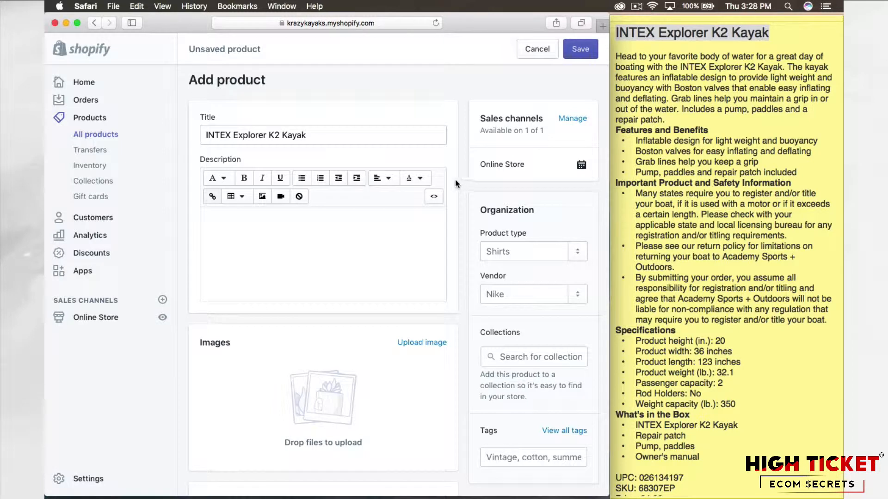
pyautogui.click(251, 230)
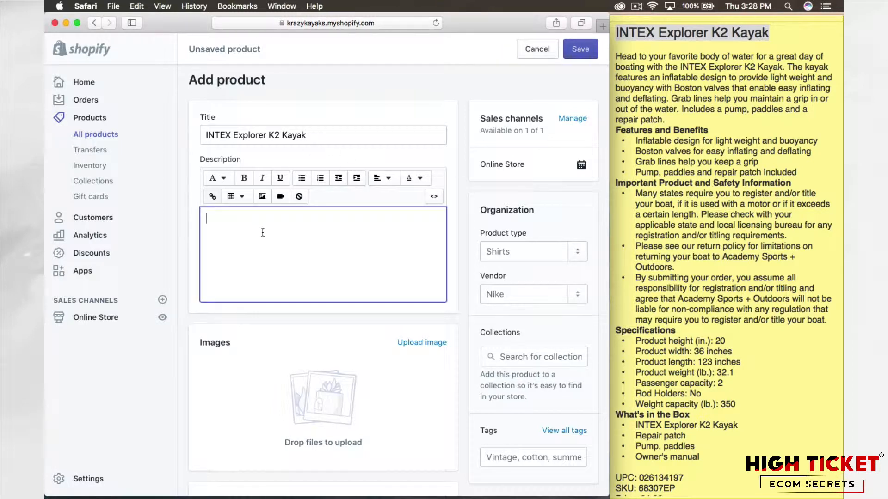
pyautogui.press('super+v')
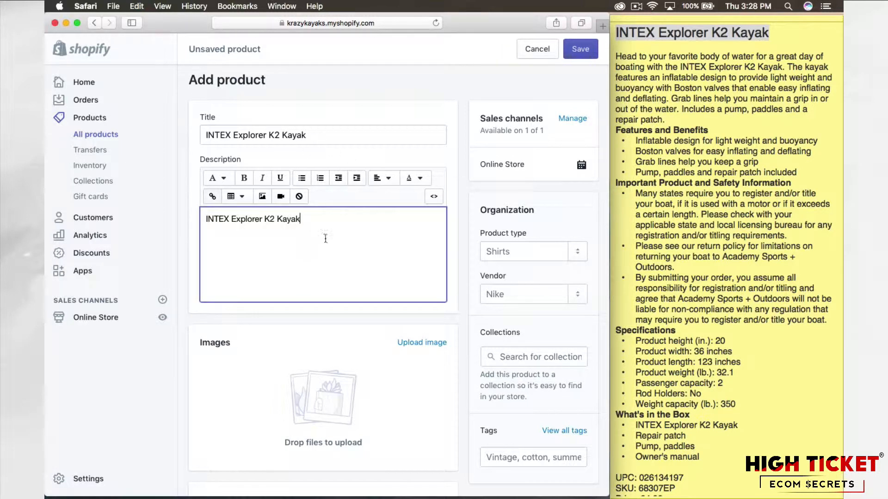
pyautogui.moveTo(301, 224); pyautogui.dragTo(205, 219)
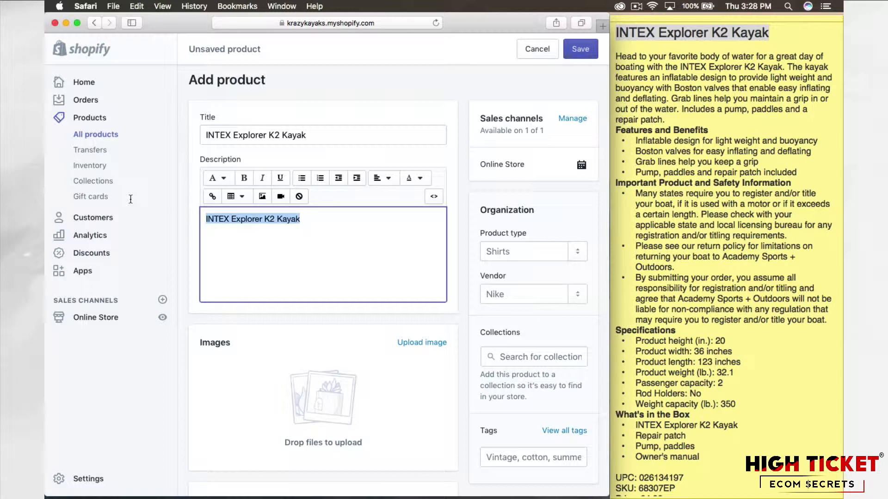
pyautogui.click(219, 179)
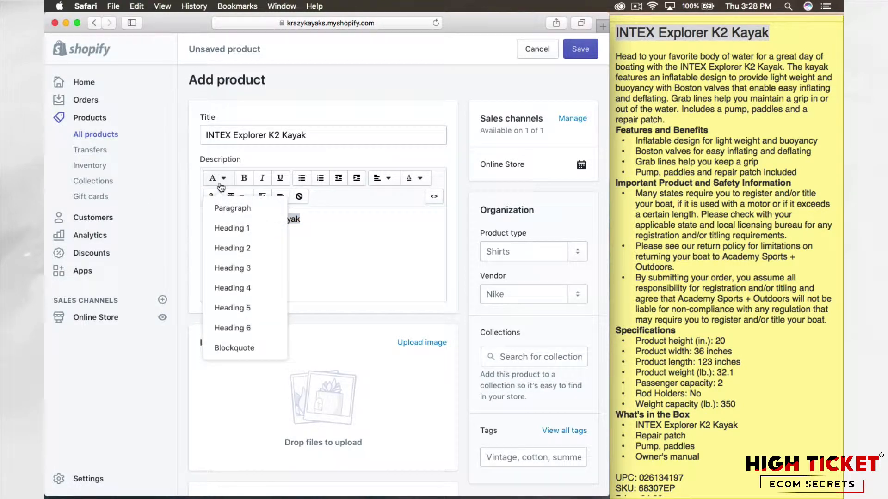
pyautogui.click(229, 249)
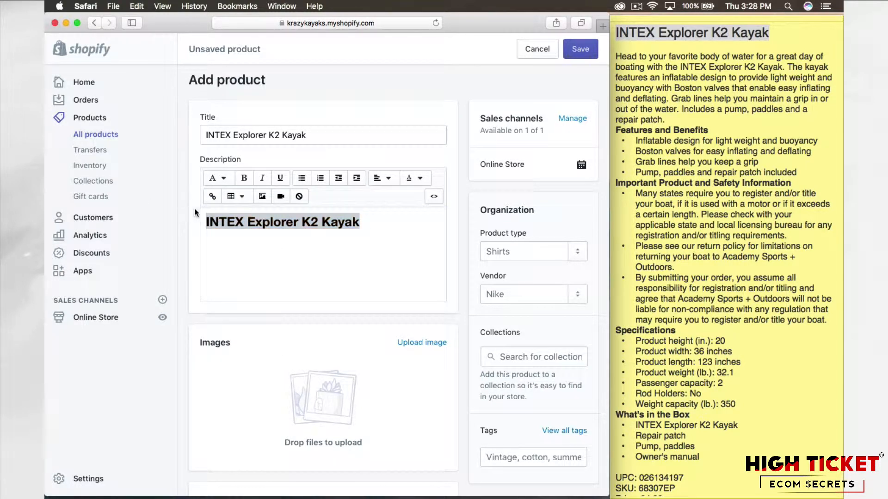
pyautogui.click(369, 229)
pyautogui.click(463, 206)
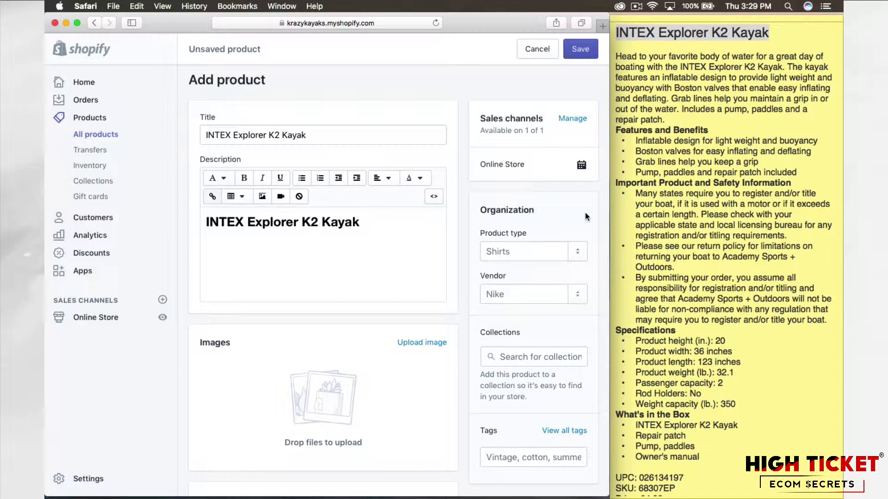
# Step: Copy the note's text from the intro paragraph through "Owner's manual" and paste it below the description heading
pyautogui.click(675, 202)
pyautogui.scroll(-3, 674, 199)
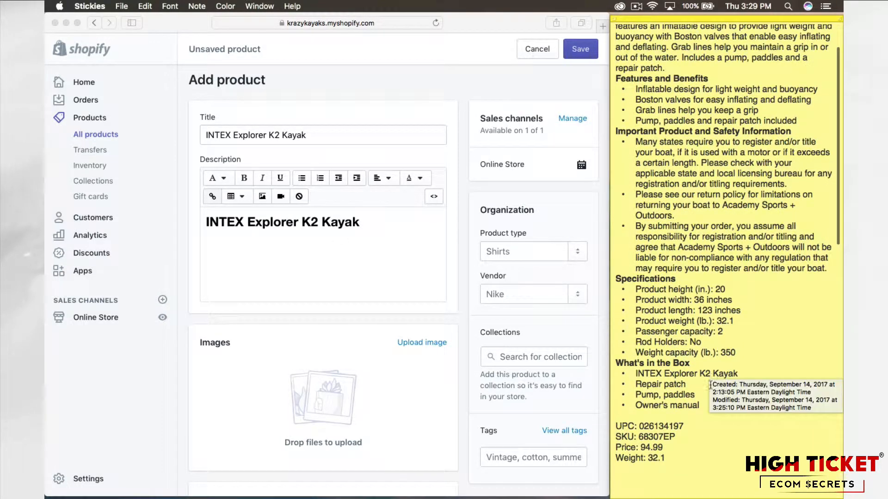
pyautogui.moveTo(700, 402); pyautogui.dragTo(616, 56)
pyautogui.press('super+c')
pyautogui.click(326, 248)
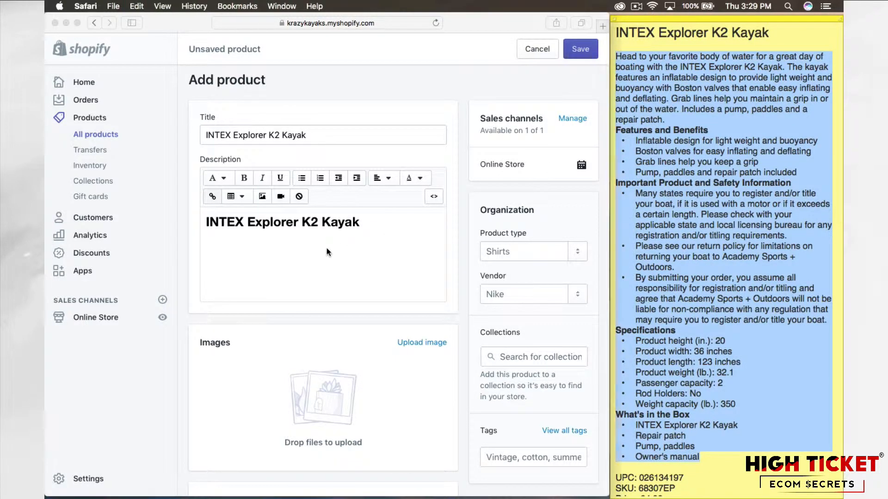
pyautogui.click(274, 254)
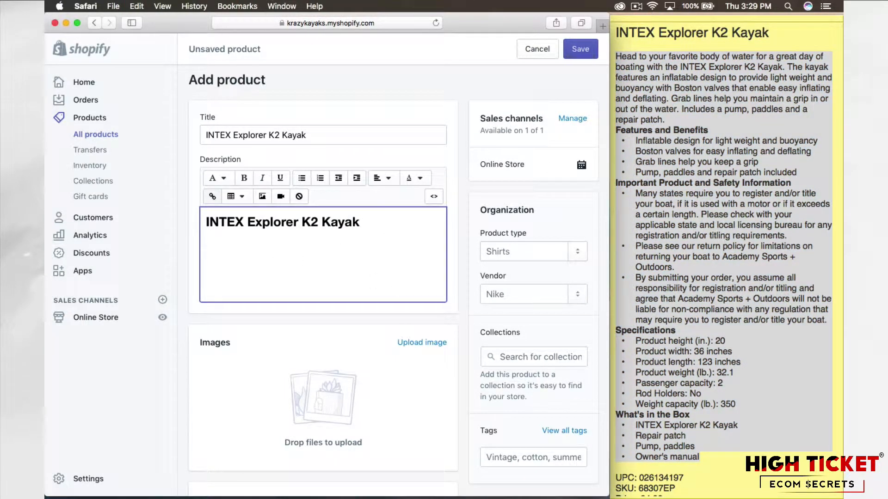
pyautogui.press('super+v')
# Step: Review the pasted description from its heading through the features, safety information, specifications and box contents
pyautogui.scroll(10, 379, 326)
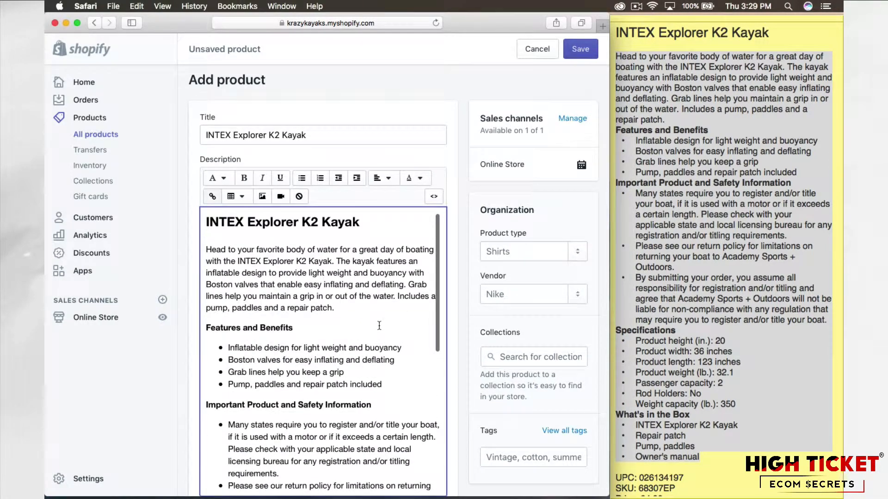
pyautogui.scroll(-6, 459, 301)
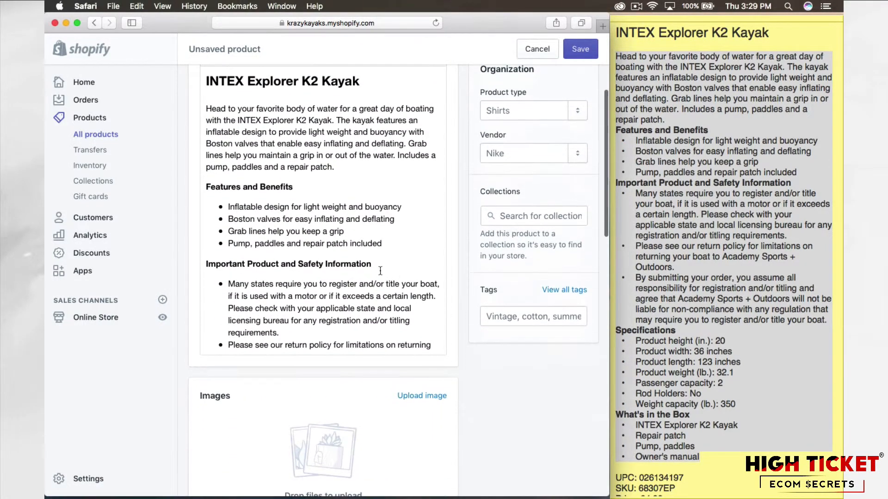
pyautogui.scroll(10, 370, 268)
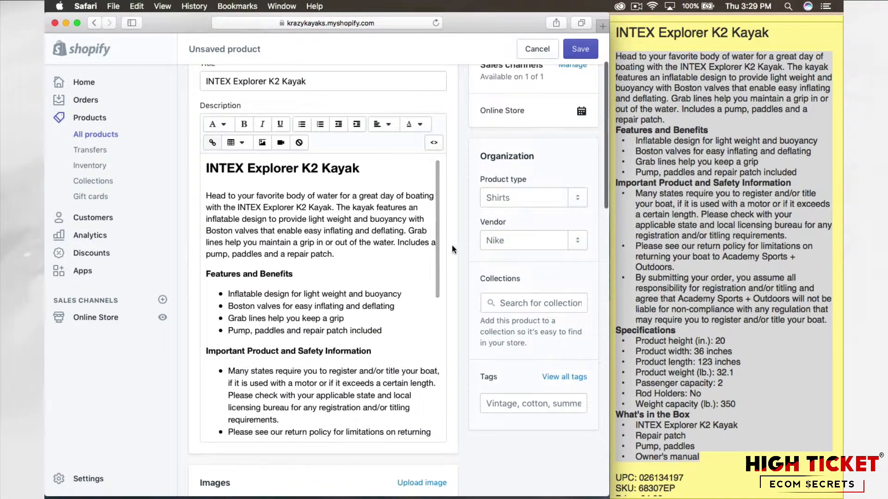
pyautogui.scroll(4, 462, 248)
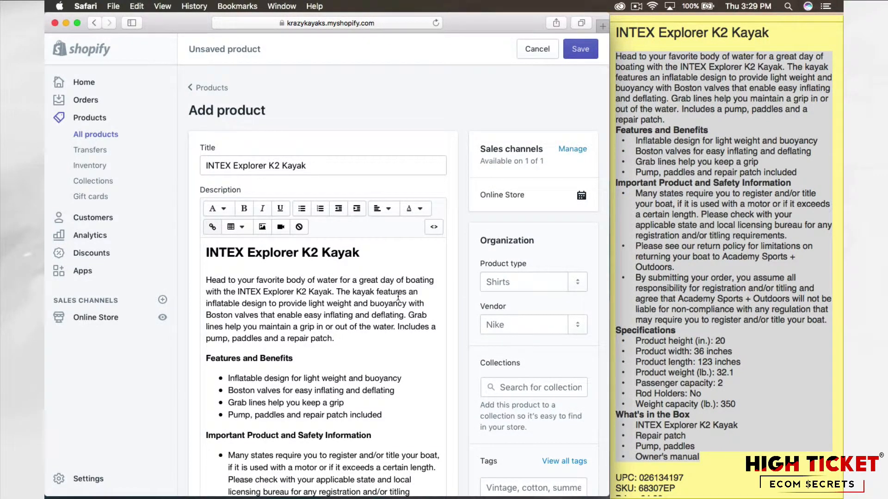
pyautogui.scroll(-3, 398, 297)
pyautogui.scroll(3, 398, 297)
pyautogui.scroll(-5, 401, 315)
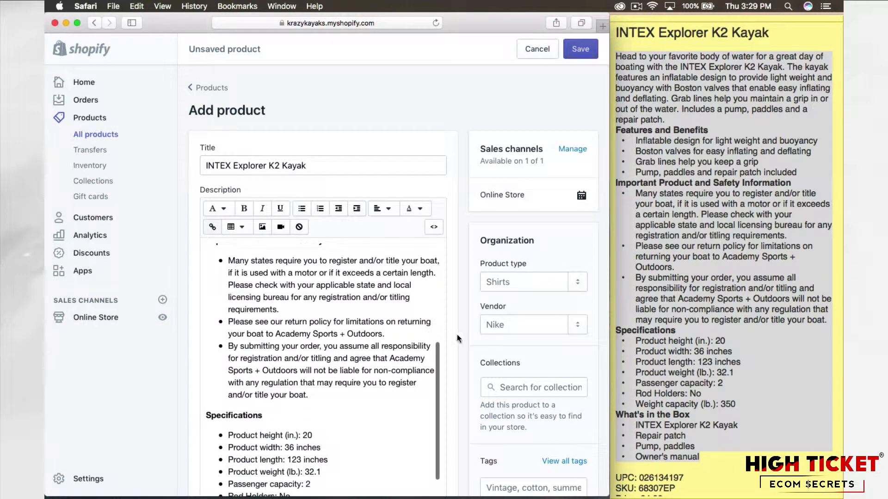
pyautogui.scroll(-2, 404, 322)
pyautogui.scroll(-2, 460, 336)
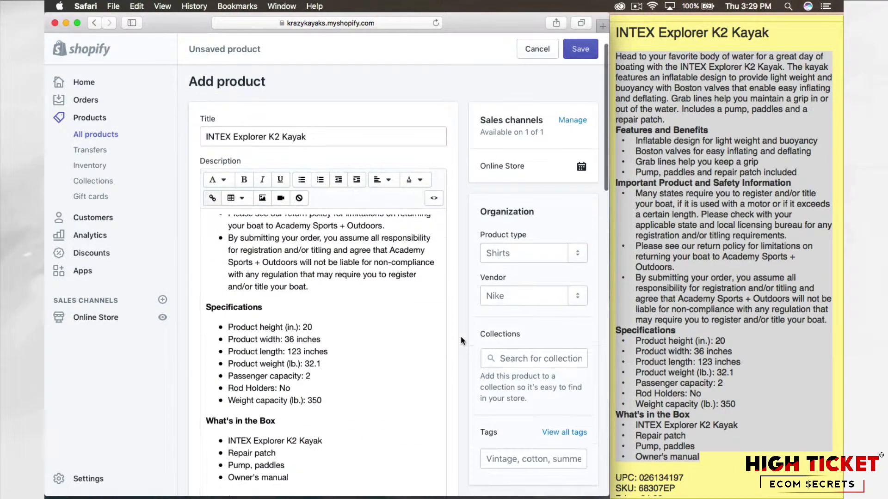
pyautogui.scroll(4, 372, 331)
pyautogui.scroll(2, 372, 331)
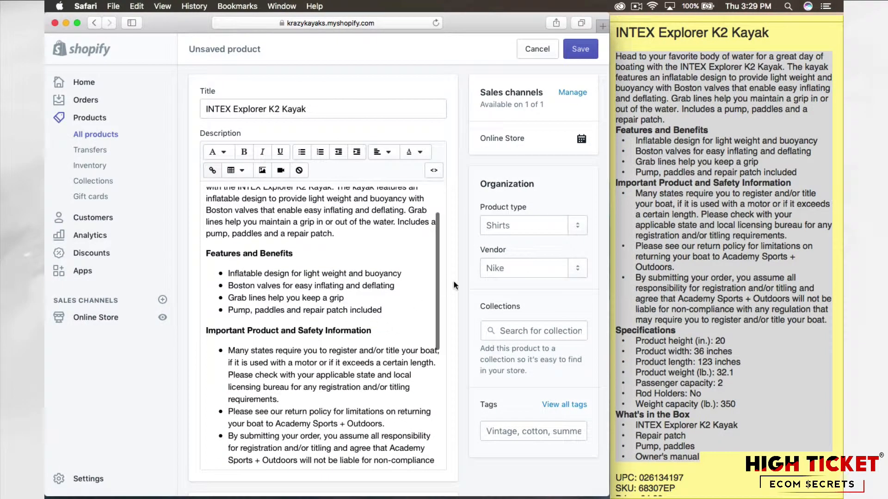
# Step: Set the product type to Kayak and the vendor to Intex, adding each as a new entry
pyautogui.click(501, 226)
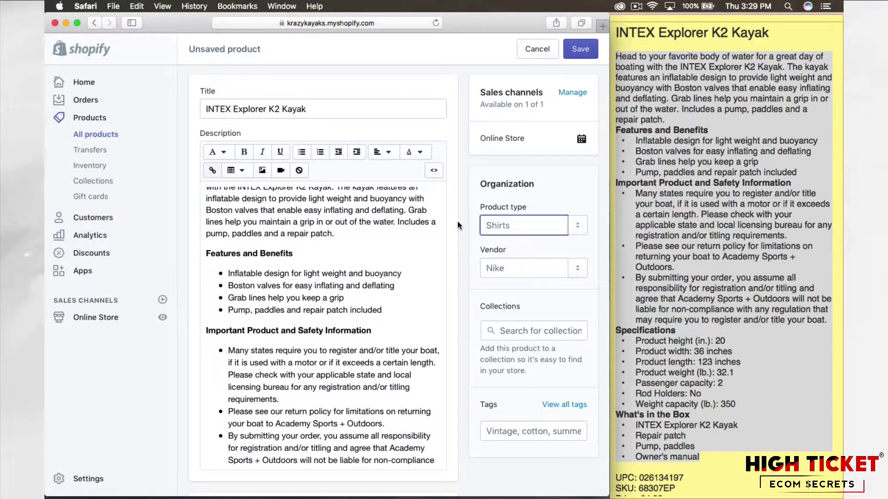
pyautogui.scroll(2, 457, 221)
pyautogui.write('K')
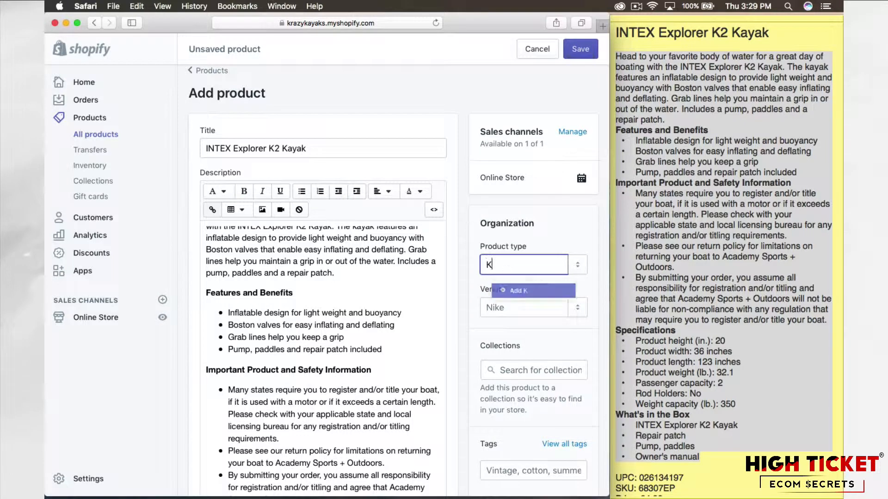
pyautogui.write('ayak')
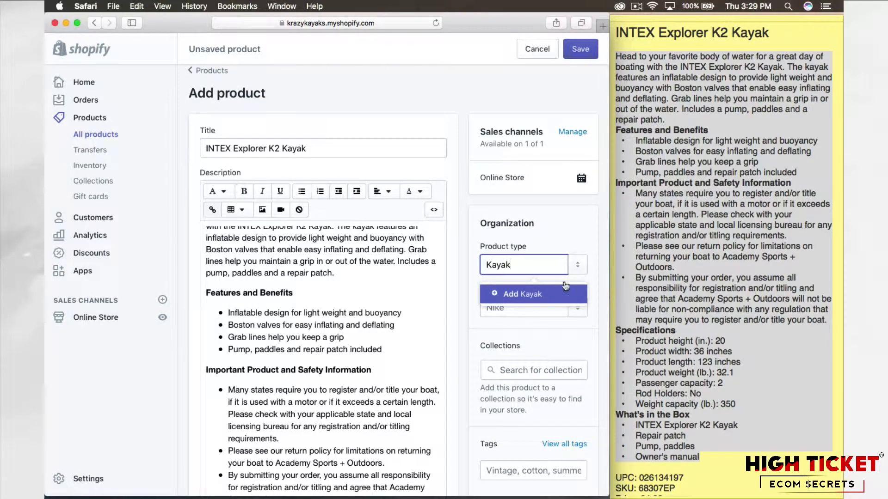
pyautogui.click(544, 299)
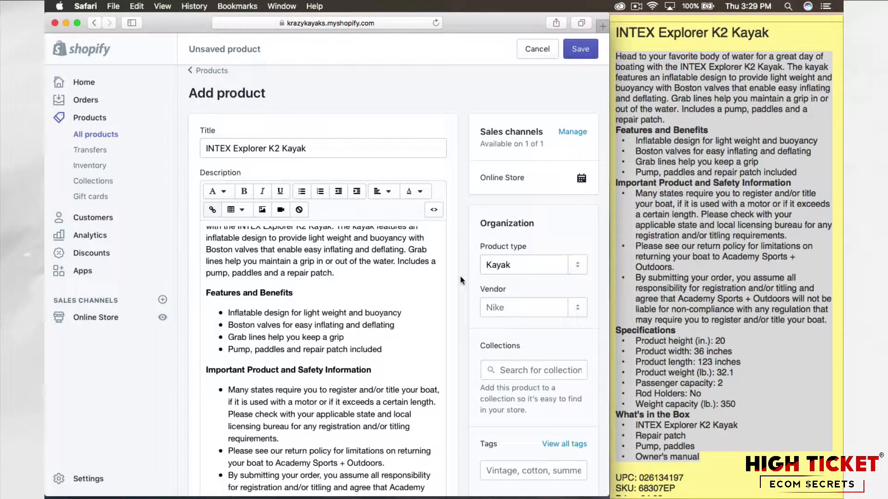
pyautogui.click(531, 309)
pyautogui.write('Intex')
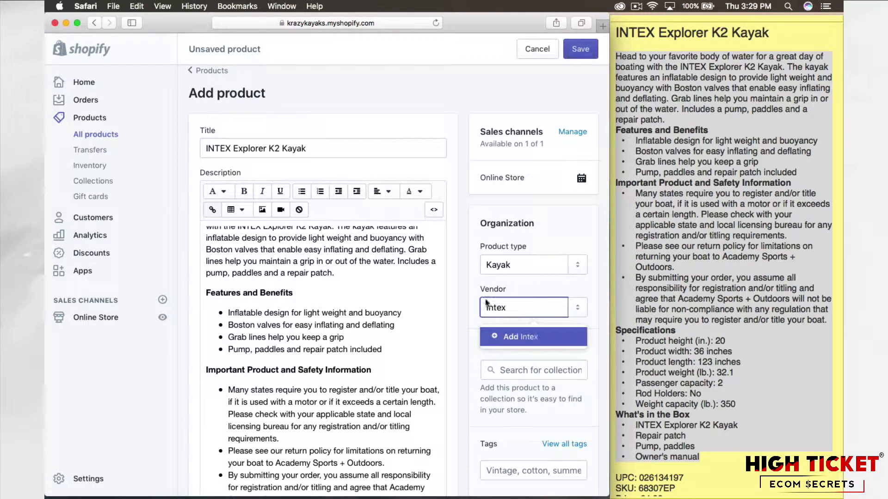
pyautogui.click(512, 343)
# Step: Add the product to the Featured collection
pyautogui.scroll(-3, 463, 315)
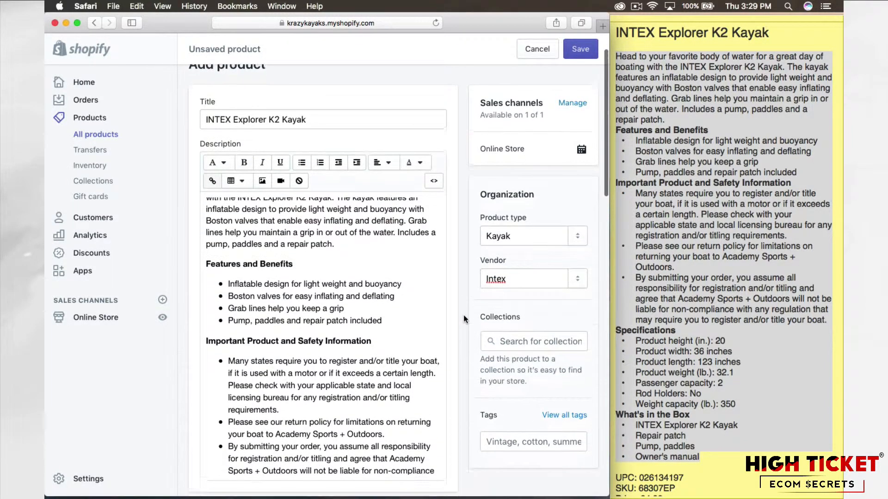
pyautogui.click(529, 296)
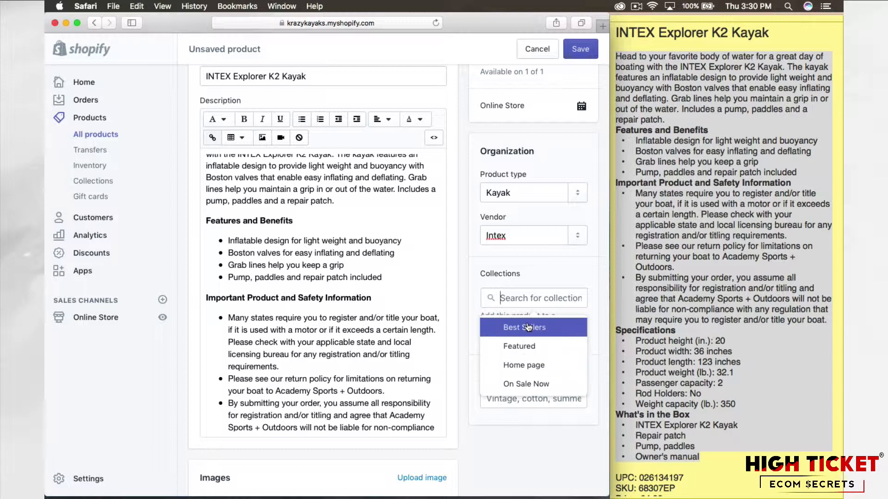
pyautogui.click(467, 294)
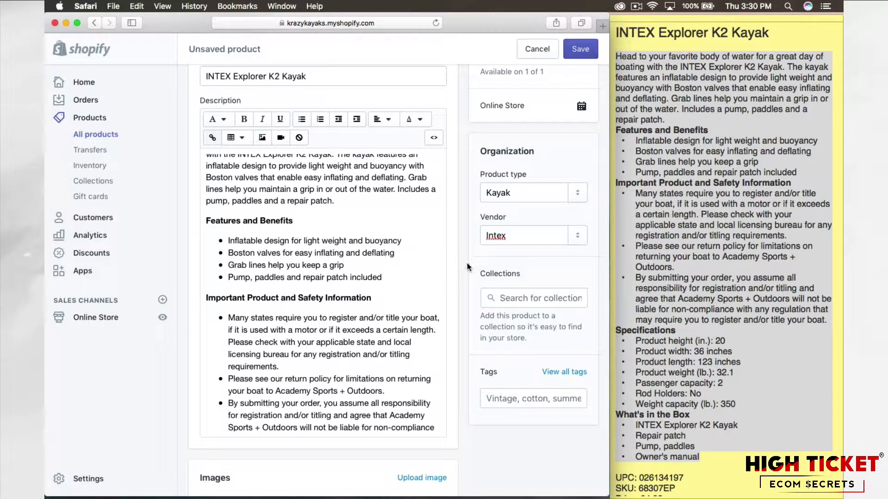
pyautogui.click(508, 296)
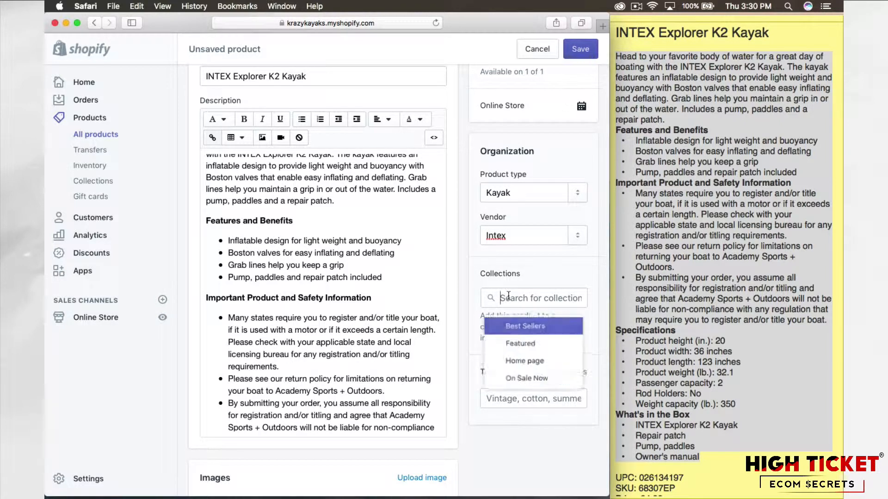
pyautogui.click(532, 350)
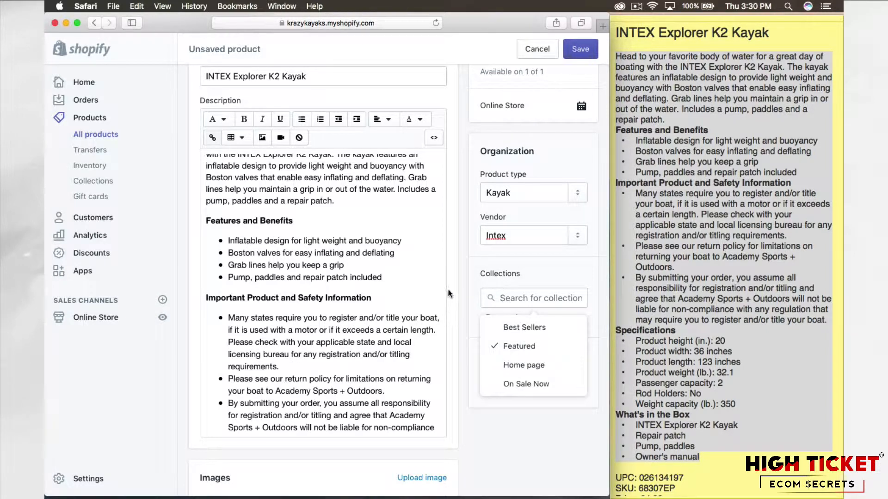
# Step: Close the collection choices and add the new tag "Kayaks" to the product
pyautogui.click(460, 287)
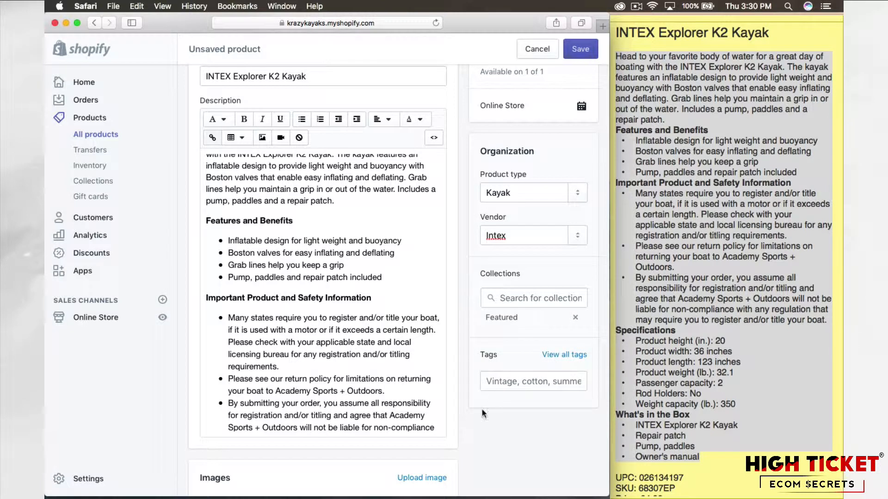
pyautogui.click(502, 384)
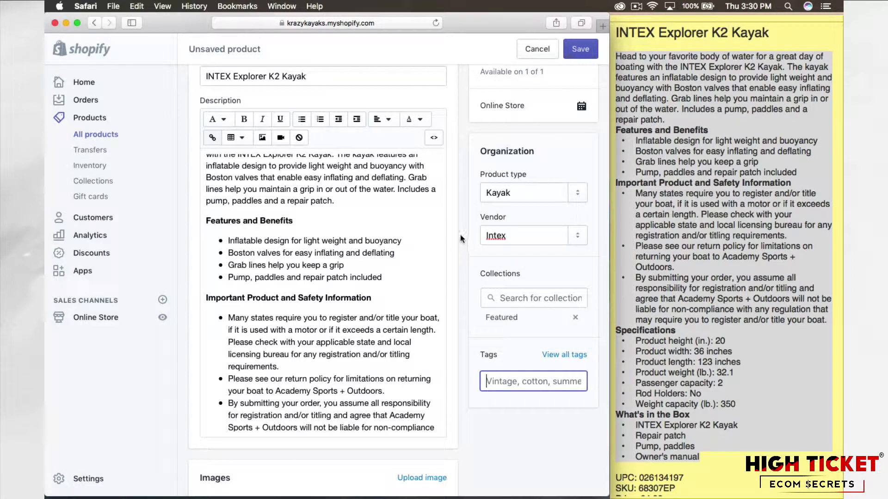
pyautogui.write('Kayaks')
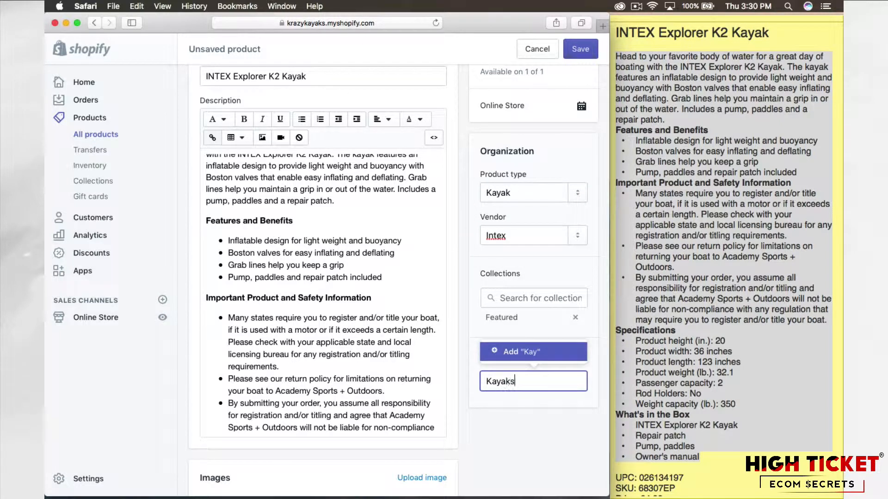
pyautogui.click(538, 350)
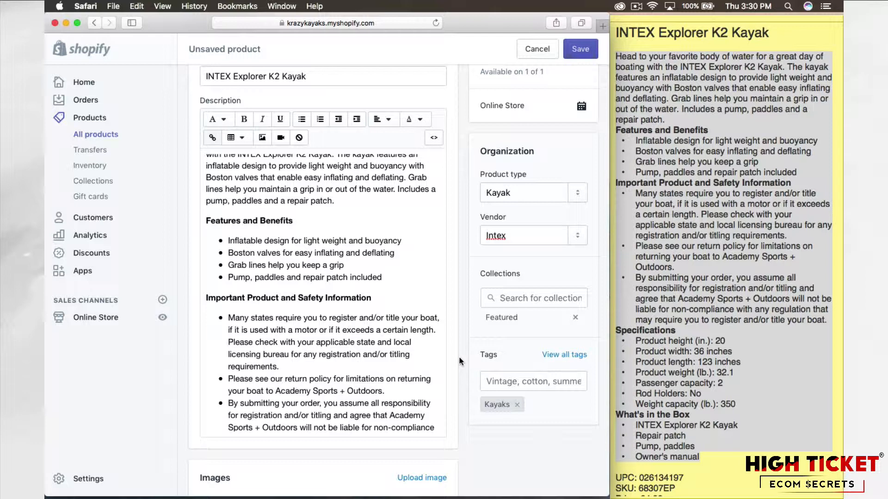
# Step: Upload the Intex1 image to the product from the Intex Kayaks folder inside Test Site's Products folder
pyautogui.scroll(-5, 460, 357)
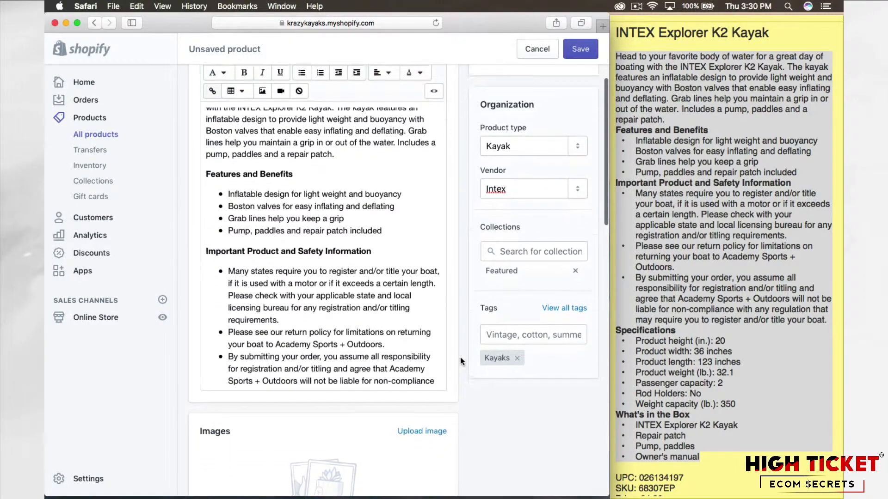
pyautogui.scroll(-5, 459, 357)
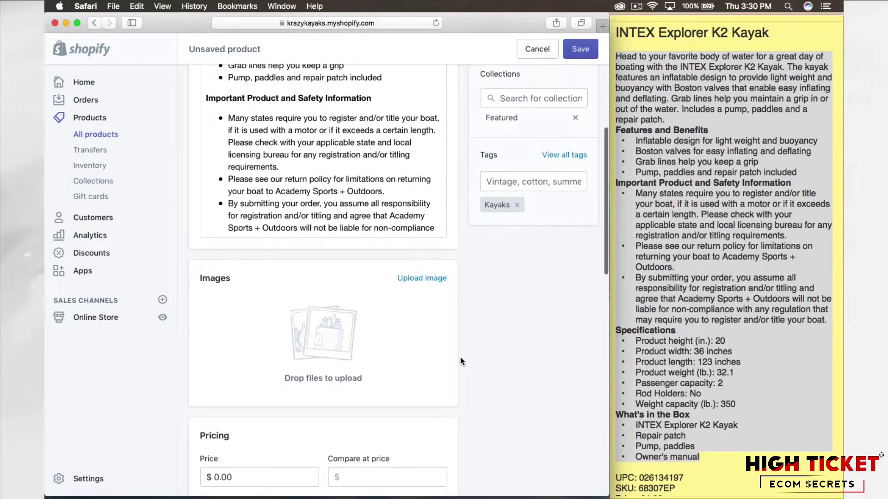
pyautogui.click(420, 277)
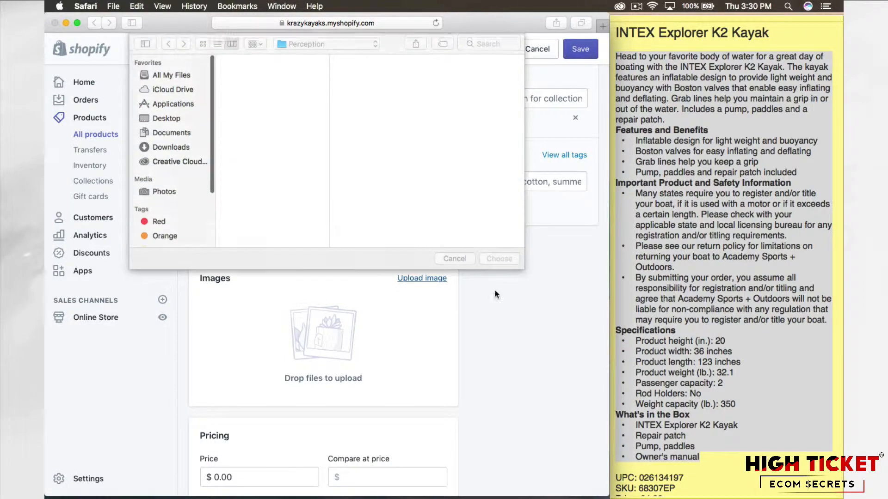
pyautogui.click(353, 40)
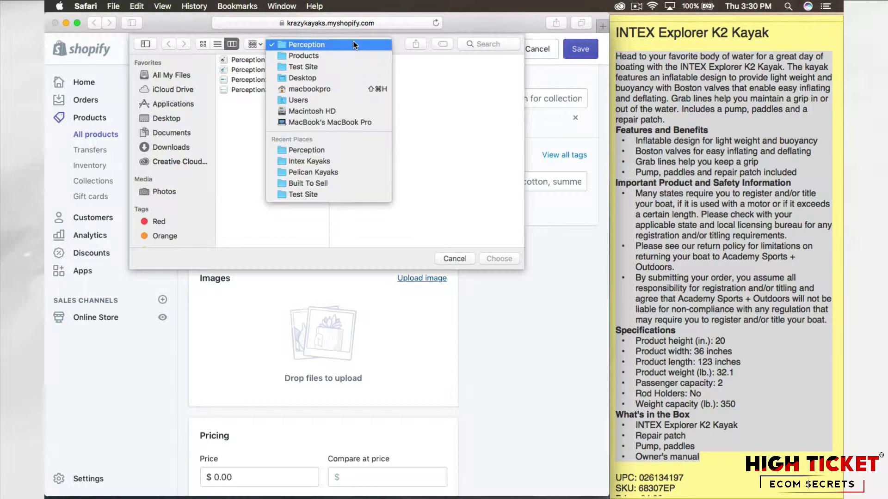
pyautogui.click(341, 62)
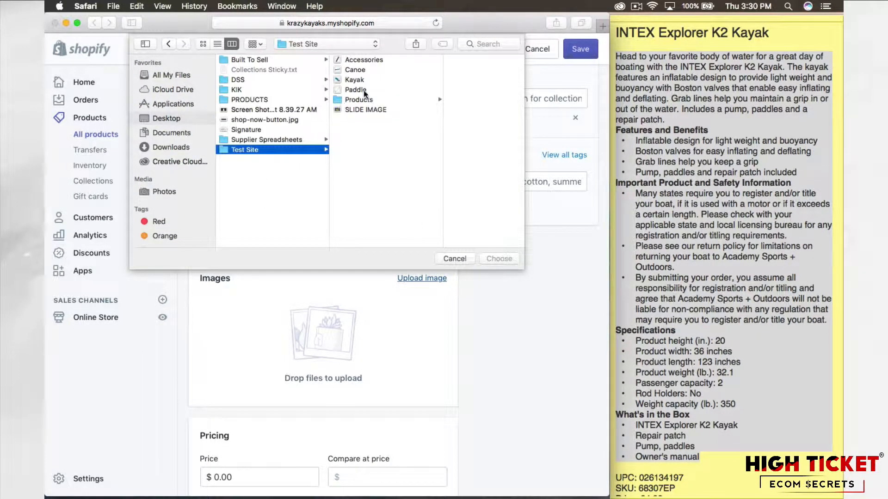
pyautogui.click(360, 101)
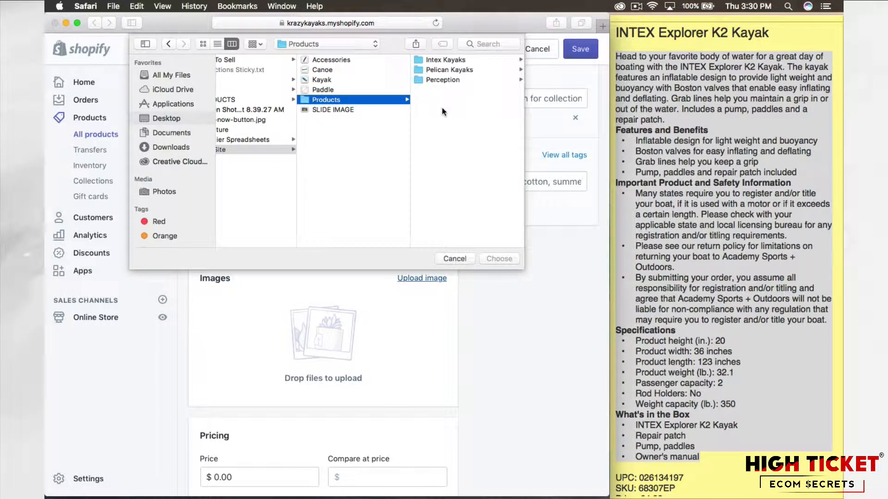
pyautogui.click(455, 60)
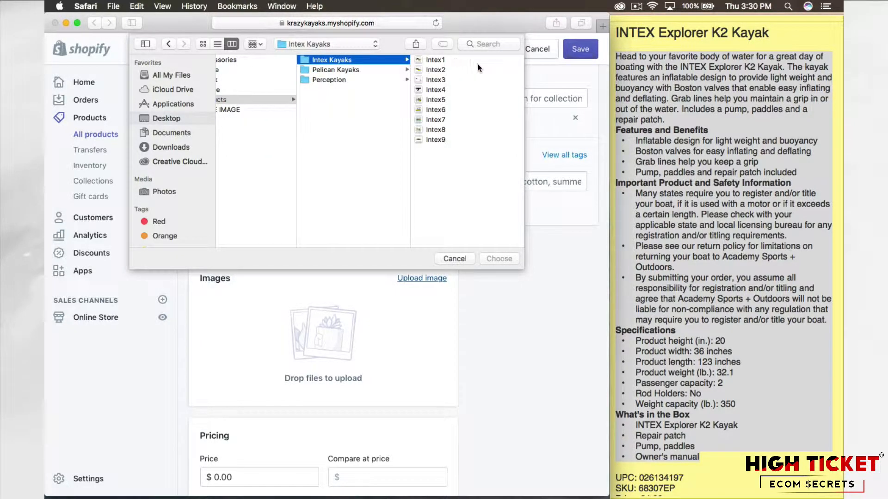
pyautogui.click(433, 60)
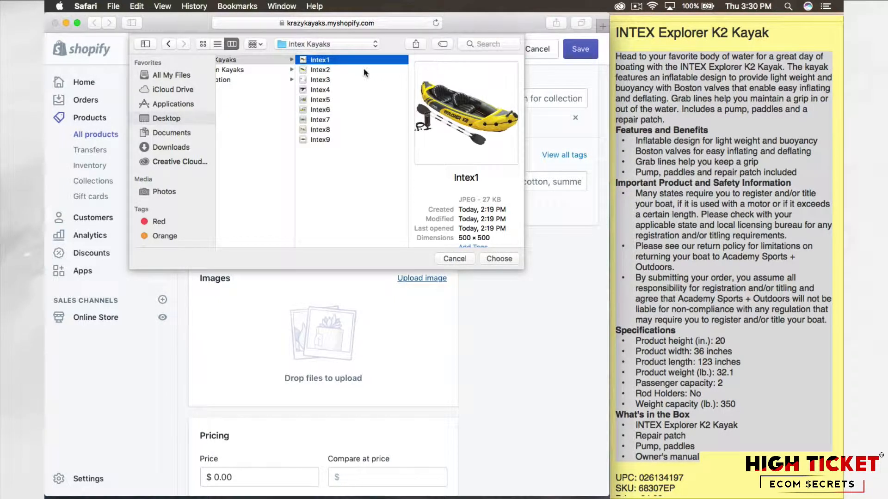
pyautogui.click(496, 259)
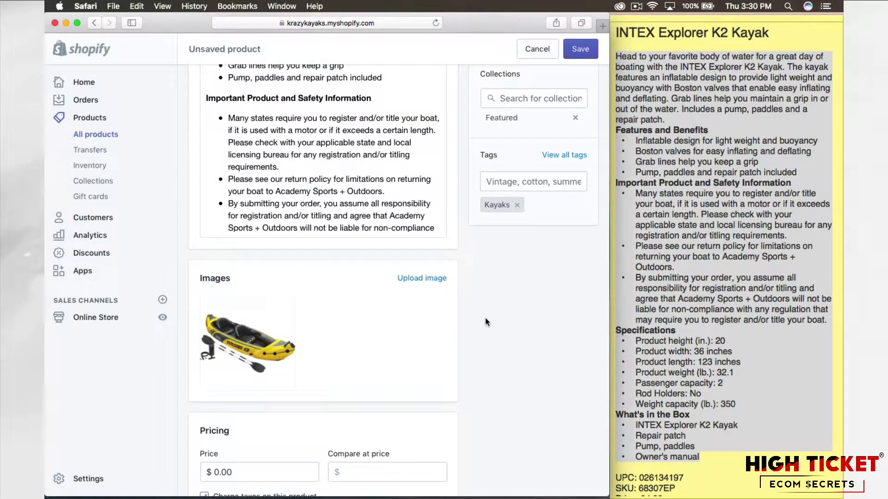
# Step: Upload the images Intex1 through Intex9 together and delete the duplicate of the main kayak image
pyautogui.click(421, 278)
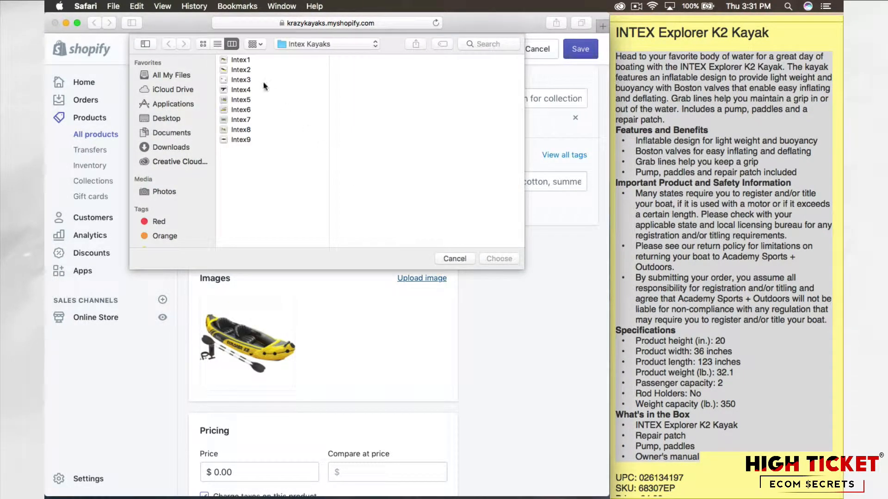
pyautogui.click(243, 59)
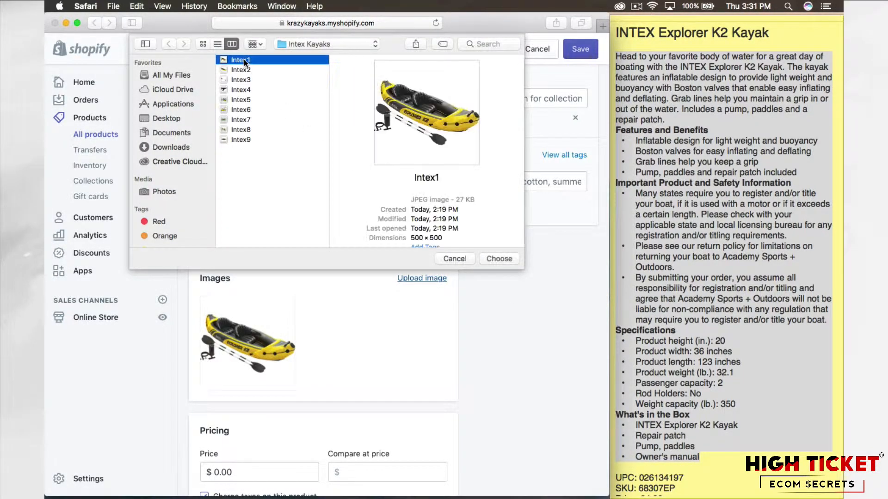
pyautogui.keyDown('shift'); pyautogui.click(237, 141); pyautogui.keyUp('shift')
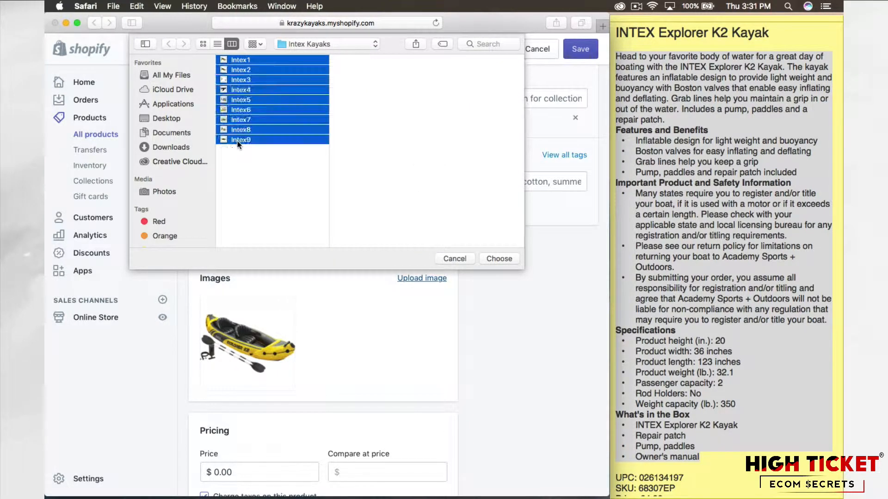
pyautogui.click(499, 260)
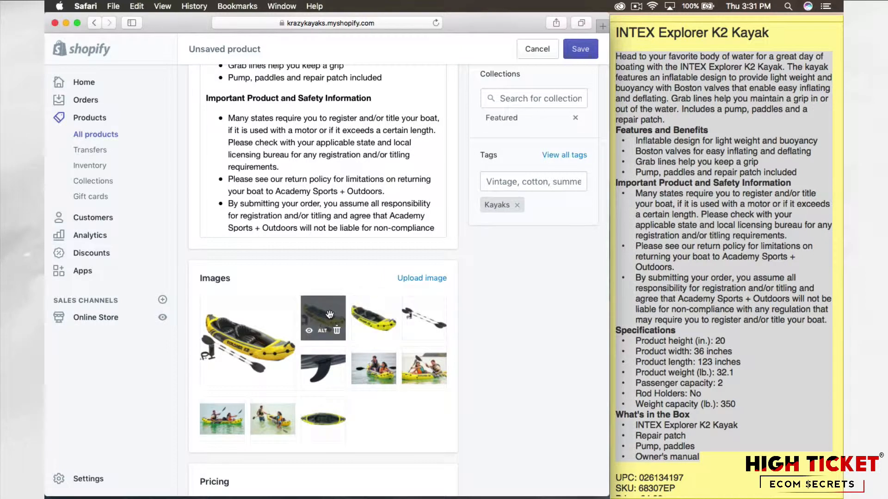
pyautogui.click(341, 334)
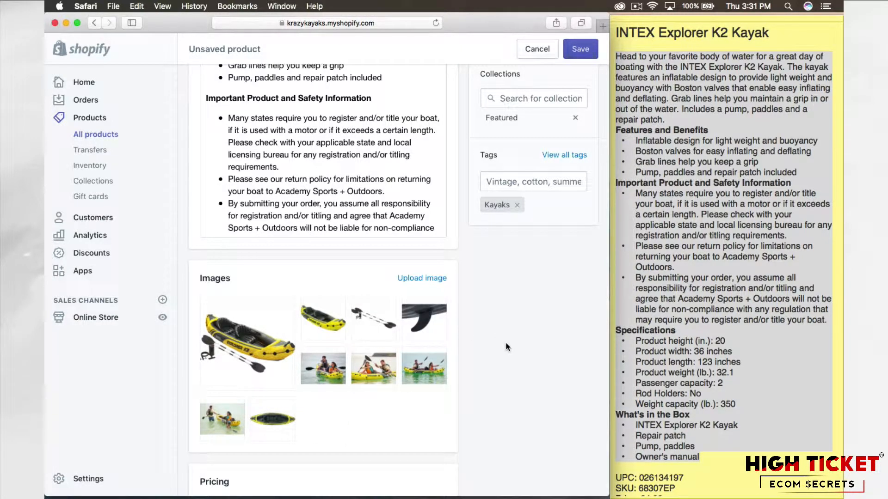
# Step: Try reordering the product images by moving the second kayak image into the main image position
pyautogui.scroll(-1, 520, 342)
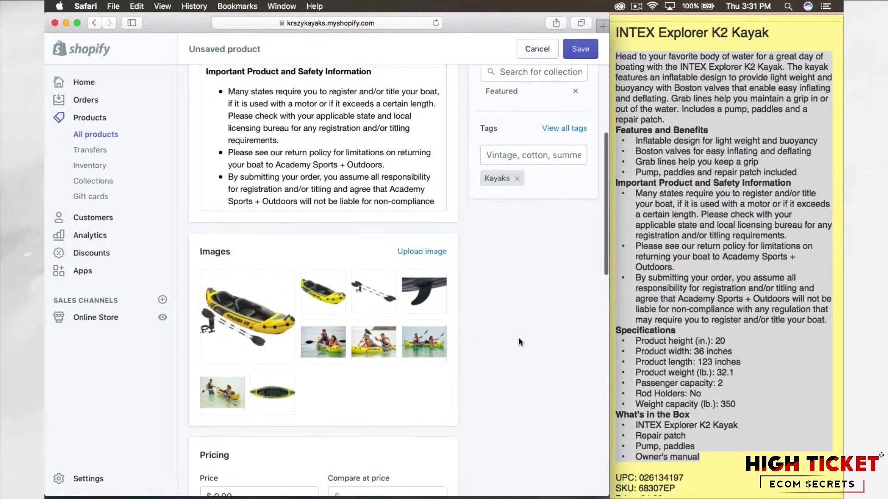
pyautogui.moveTo(288, 297)
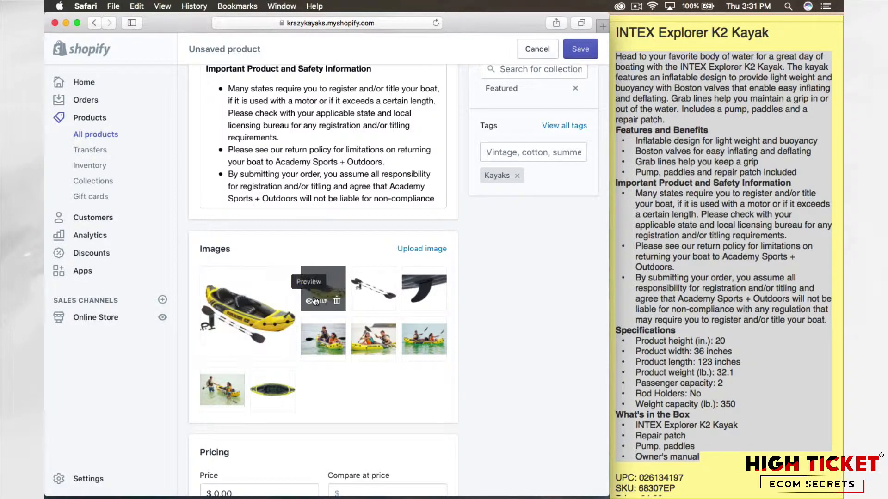
pyautogui.moveTo(322, 297); pyautogui.dragTo(250, 296)
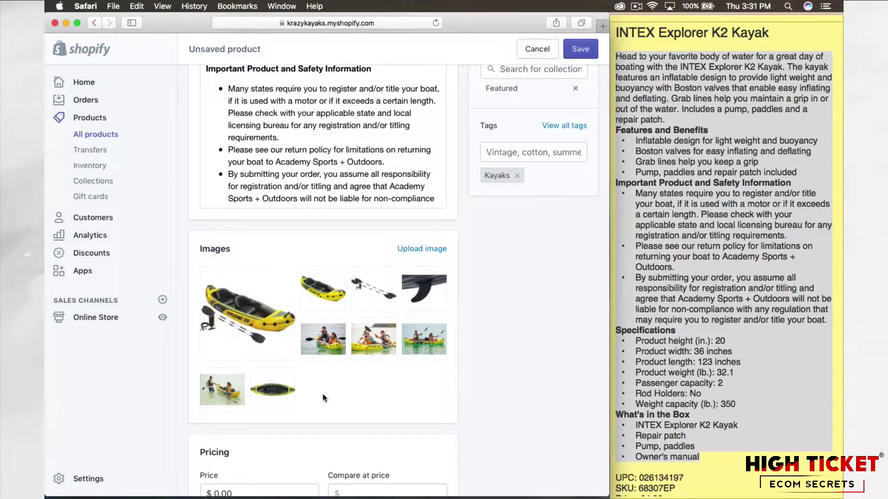
# Step: Set the product's price to 94.99, as given at the end of the note
pyautogui.scroll(-1, 464, 337)
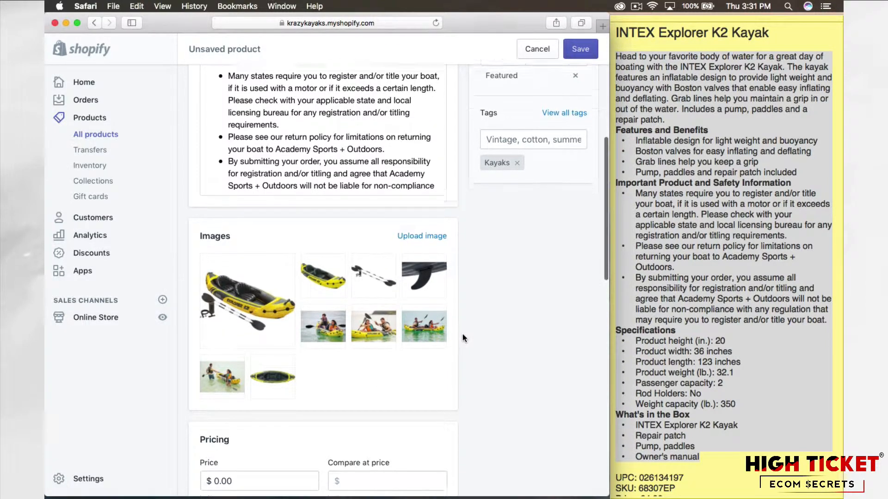
pyautogui.scroll(-1, 463, 334)
pyautogui.scroll(-1, 462, 326)
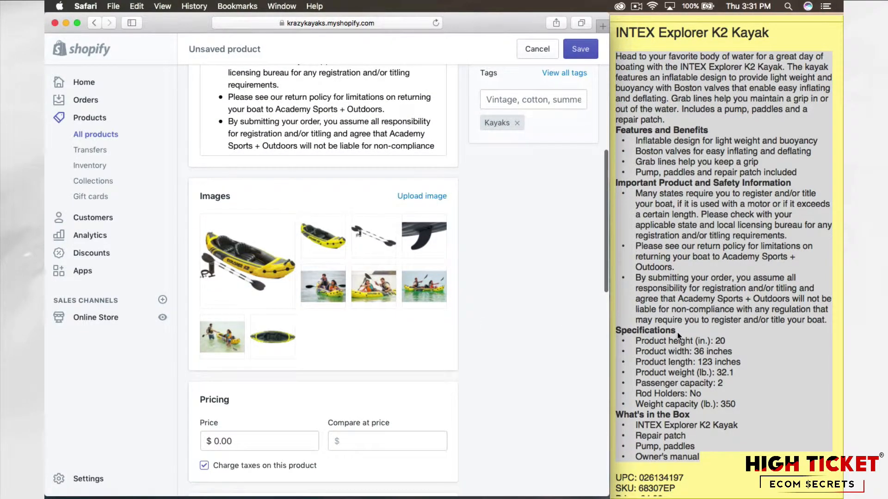
pyautogui.scroll(-4, 676, 332)
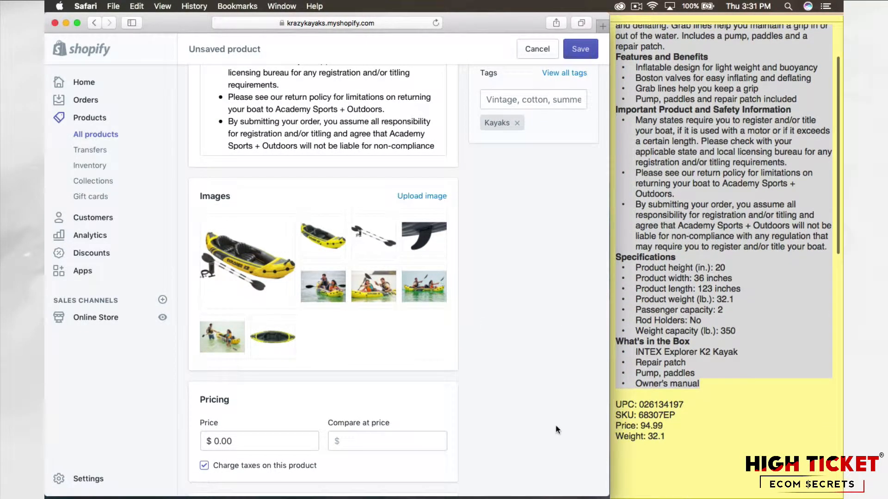
pyautogui.scroll(-5, 556, 424)
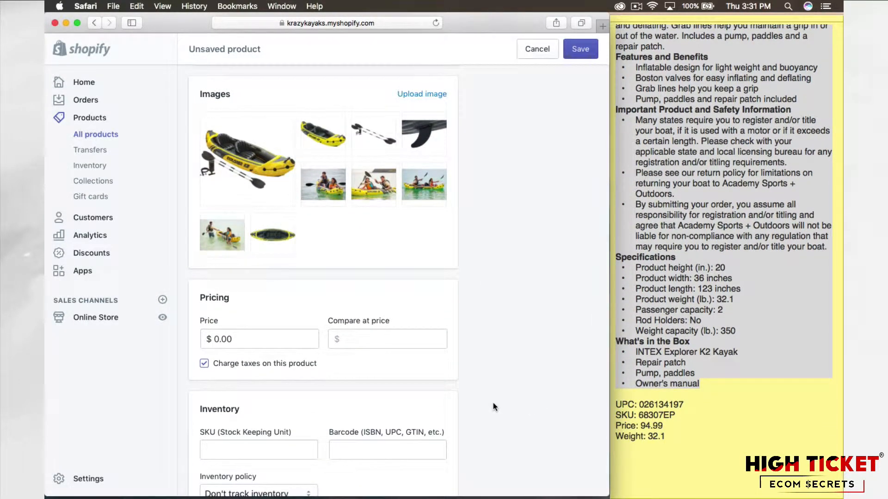
pyautogui.click(229, 339)
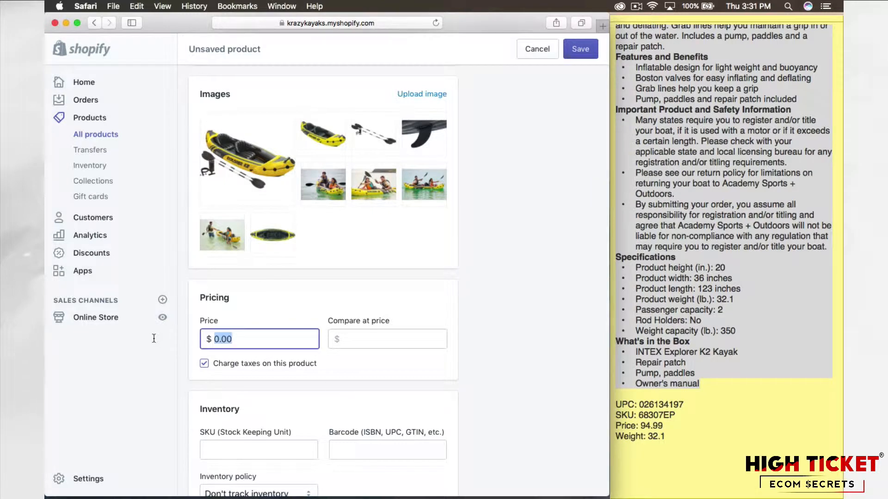
pyautogui.write('94.99')
# Step: Set the product's compare-at price to 194.99
pyautogui.click(380, 332)
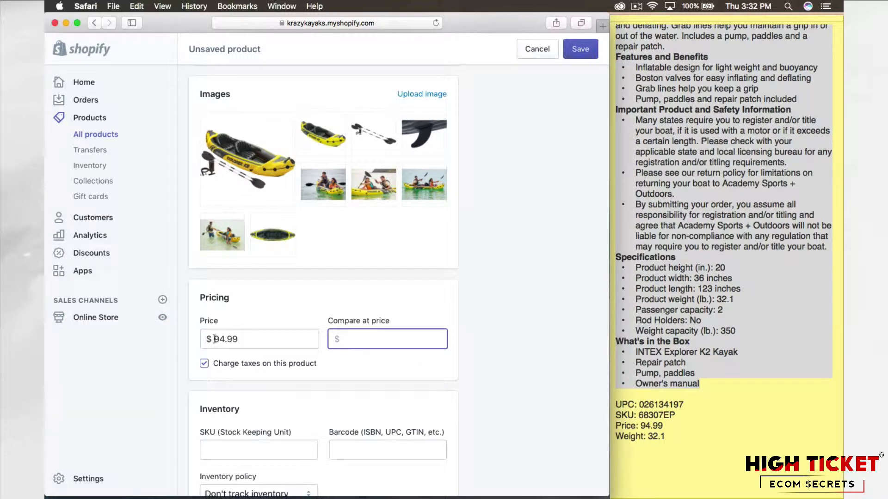
pyautogui.click(243, 340)
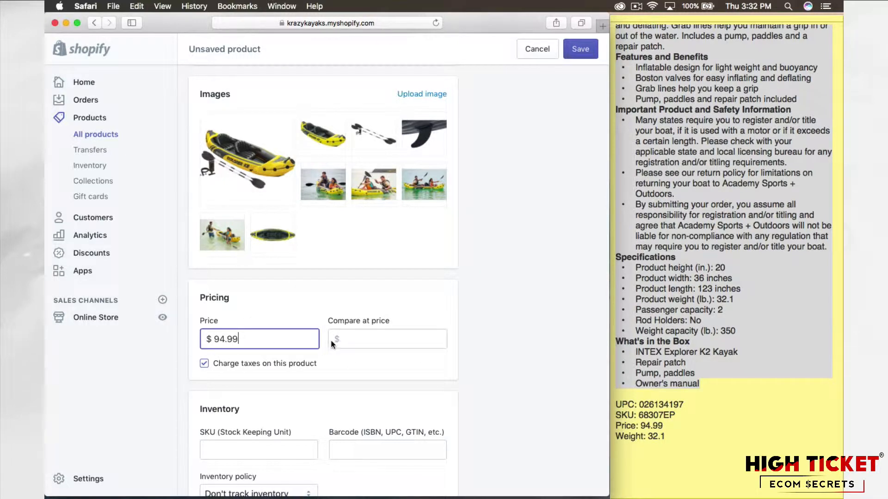
pyautogui.click(358, 339)
pyautogui.write('19')
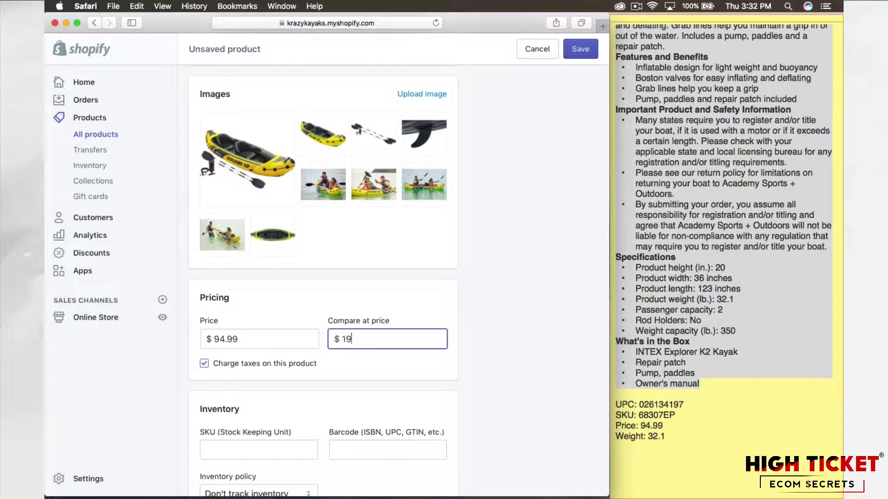
pyautogui.write('4.99')
pyautogui.click(550, 329)
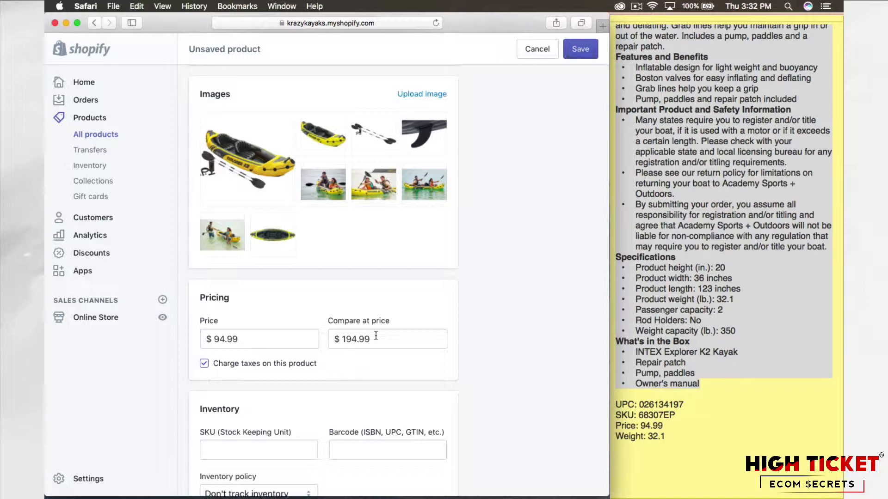
# Step: Turn off charging taxes on this product
pyautogui.scroll(-1, 468, 348)
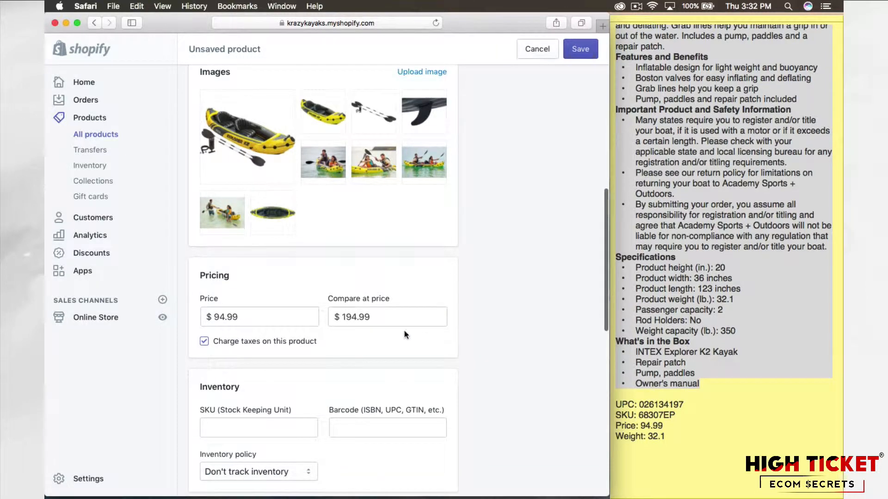
pyautogui.scroll(-1, 453, 318)
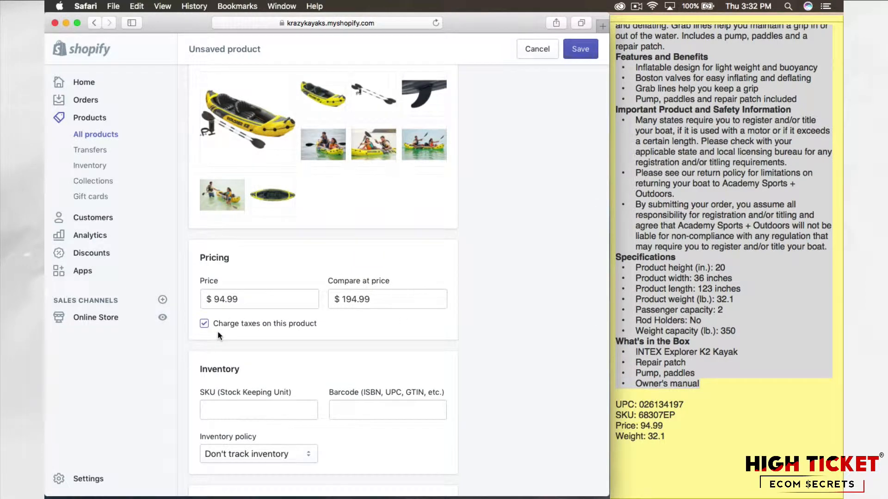
pyautogui.scroll(-1, 213, 331)
pyautogui.click(204, 303)
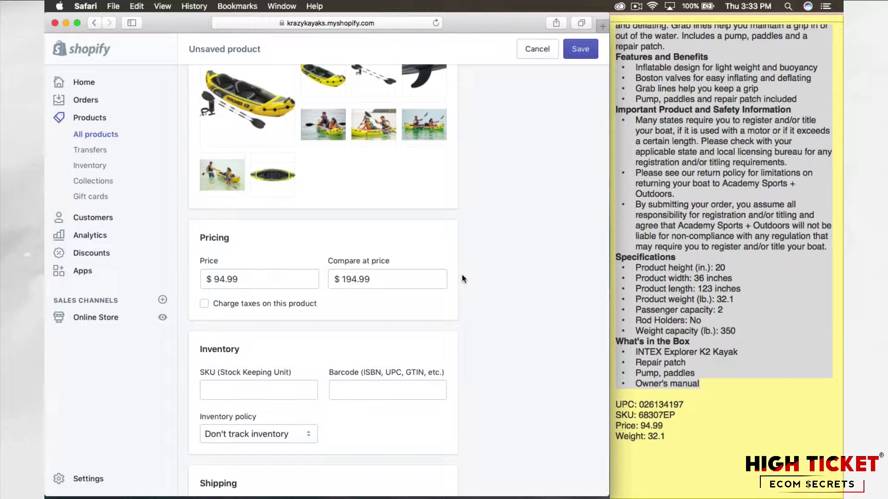
pyautogui.scroll(-1, 462, 279)
pyautogui.scroll(1, 462, 279)
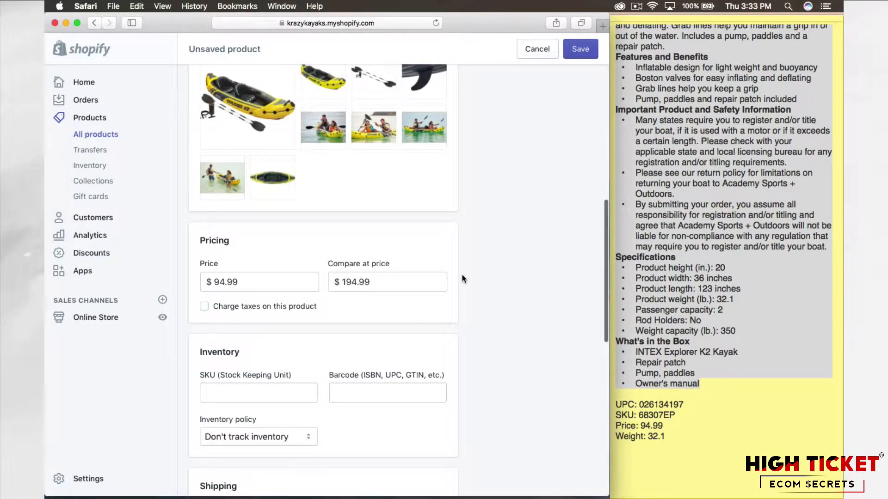
pyautogui.scroll(-4, 462, 279)
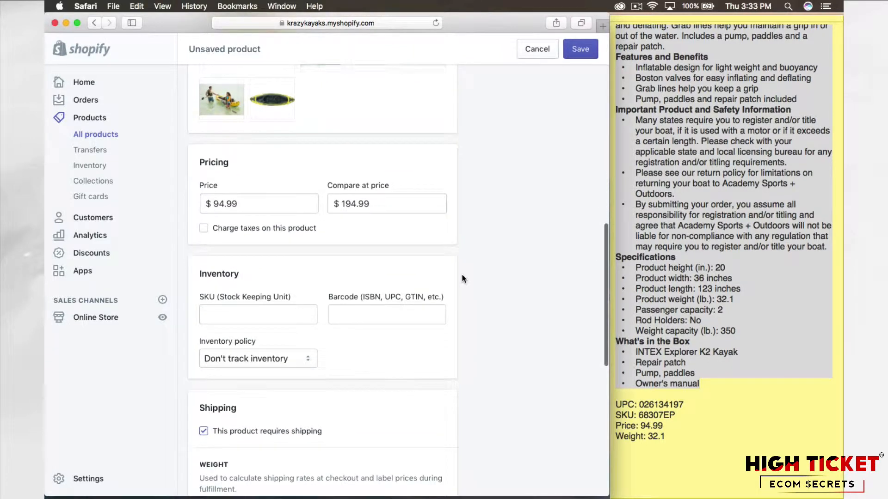
# Step: Copy the SKU 68307EP from the note into the product's SKU (Stock Keeping Unit) field
pyautogui.scroll(-3, 463, 279)
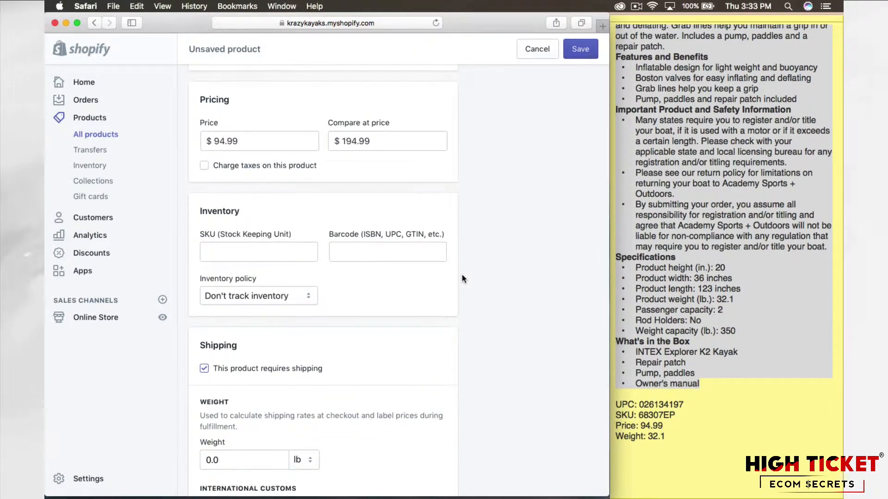
pyautogui.scroll(-1, 463, 279)
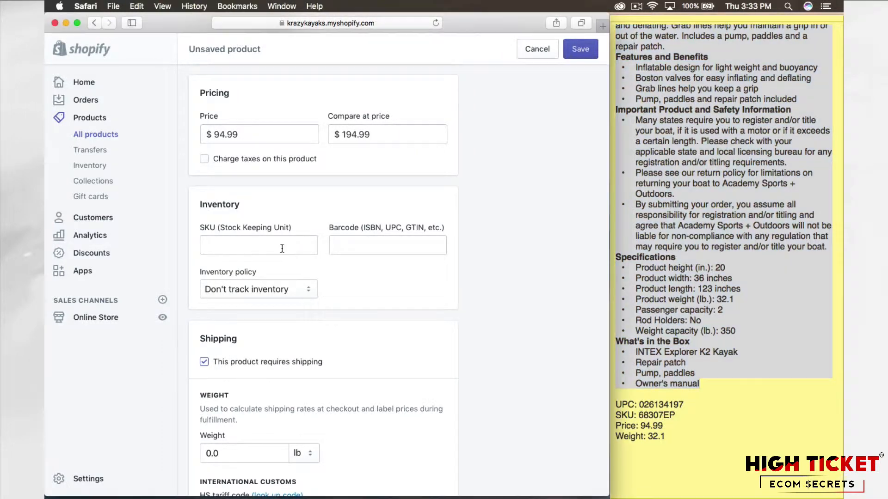
pyautogui.click(673, 417)
pyautogui.click(676, 416)
pyautogui.moveTo(677, 415); pyautogui.dragTo(638, 415)
pyautogui.press('super+c')
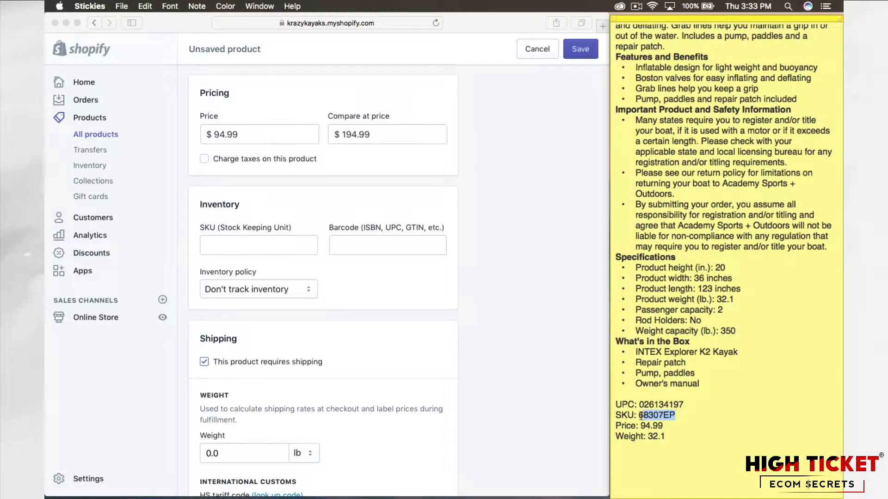
pyautogui.click(279, 250)
pyautogui.press('super+v')
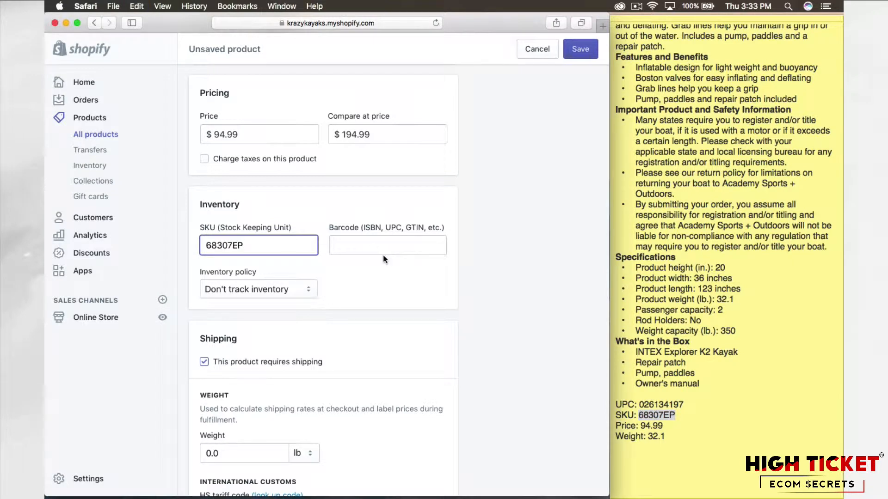
# Step: Copy the UPC 026134197 from the note into the product's barcode field
pyautogui.click(410, 257)
pyautogui.click(689, 405)
pyautogui.moveTo(689, 404); pyautogui.dragTo(641, 406)
pyautogui.press('super+c')
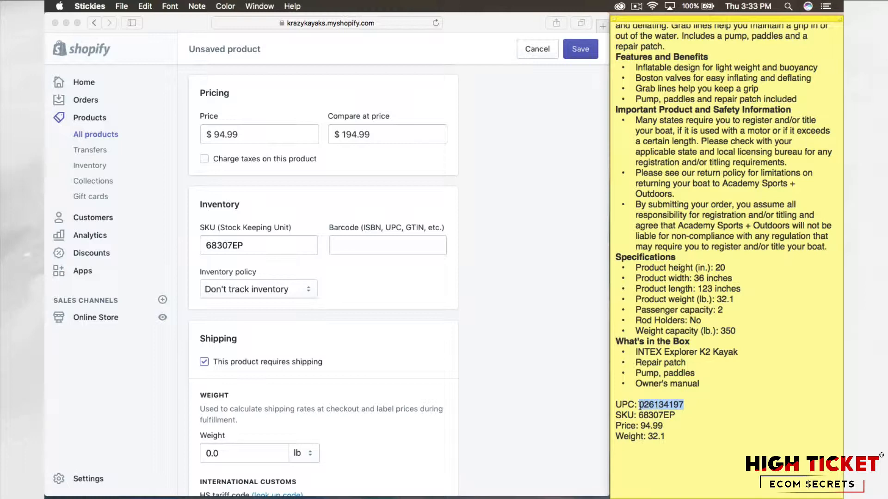
pyautogui.click(354, 242)
pyautogui.press('super+v')
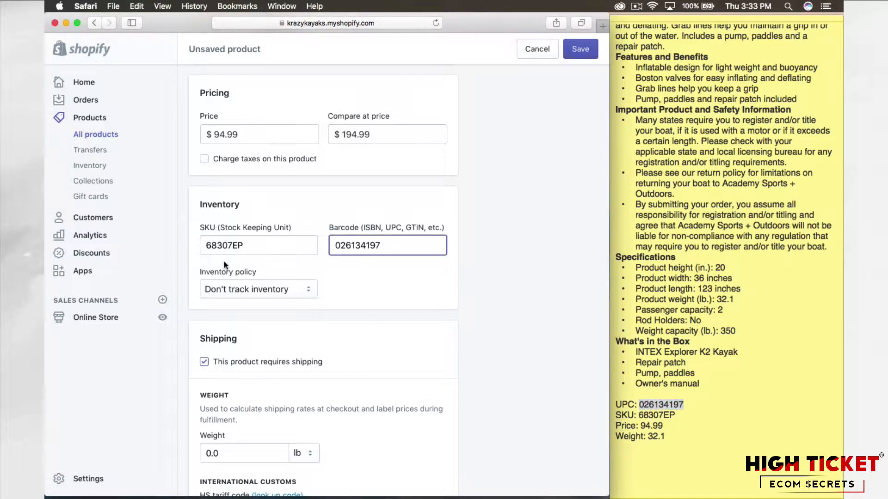
pyautogui.click(231, 238)
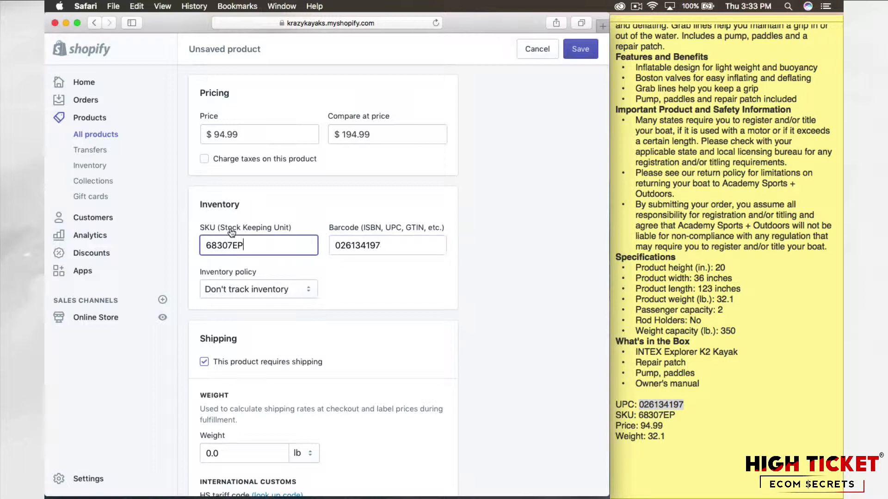
pyautogui.click(334, 272)
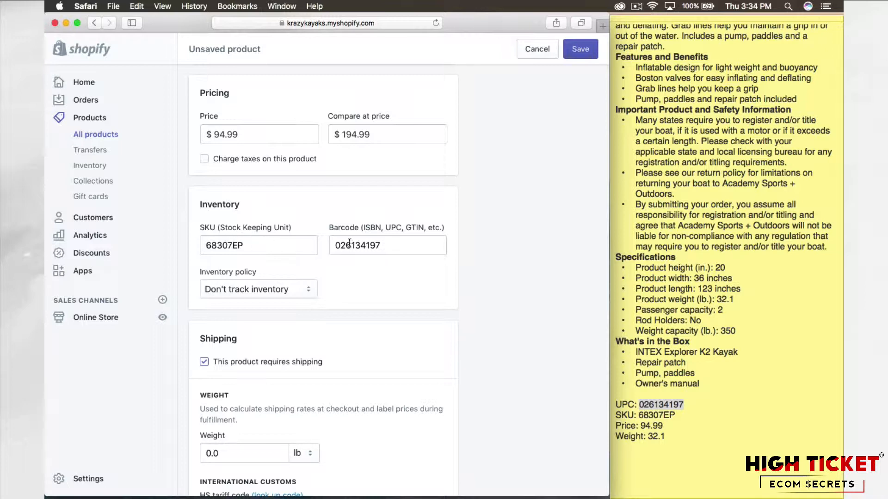
# Step: Try having Shopify track this product's inventory and allow customers to purchase it when it's out of stock
pyautogui.scroll(-1, 333, 254)
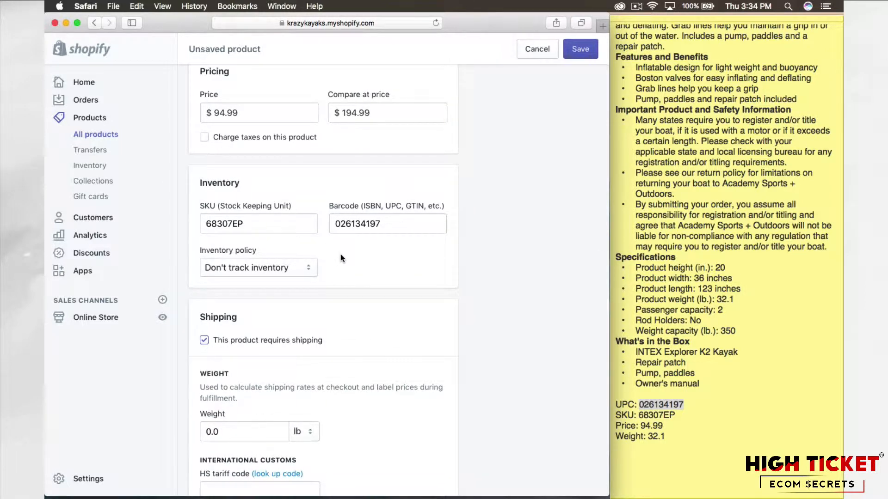
pyautogui.scroll(-1, 340, 257)
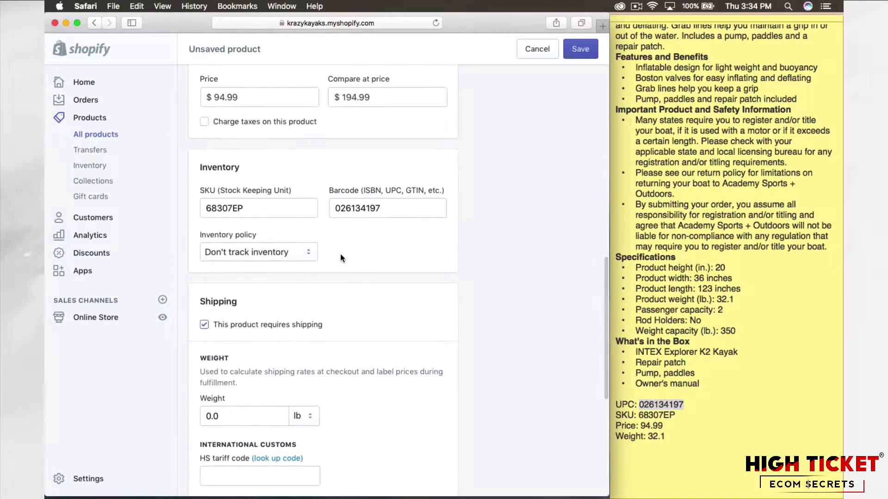
pyautogui.click(306, 254)
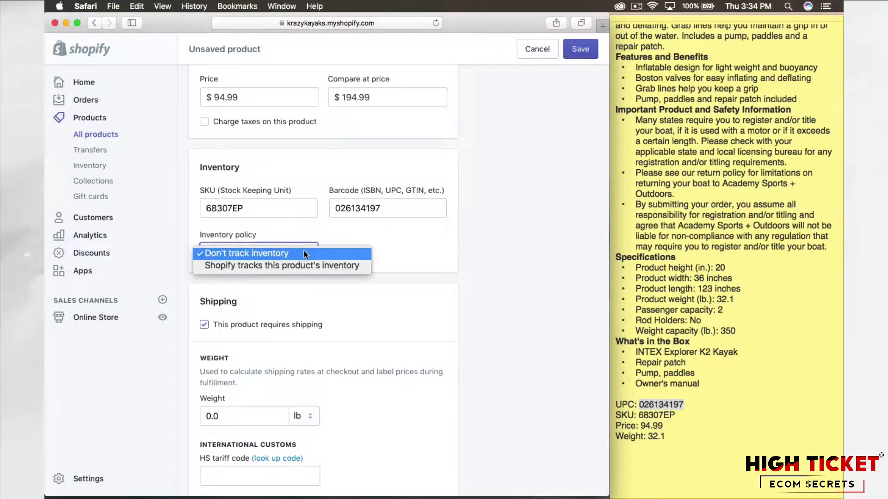
pyautogui.click(301, 253)
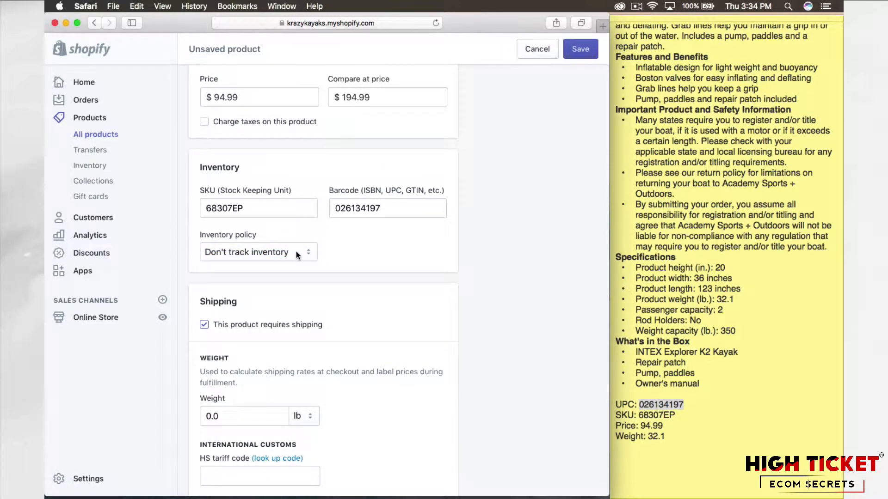
pyautogui.click(296, 251)
pyautogui.click(284, 262)
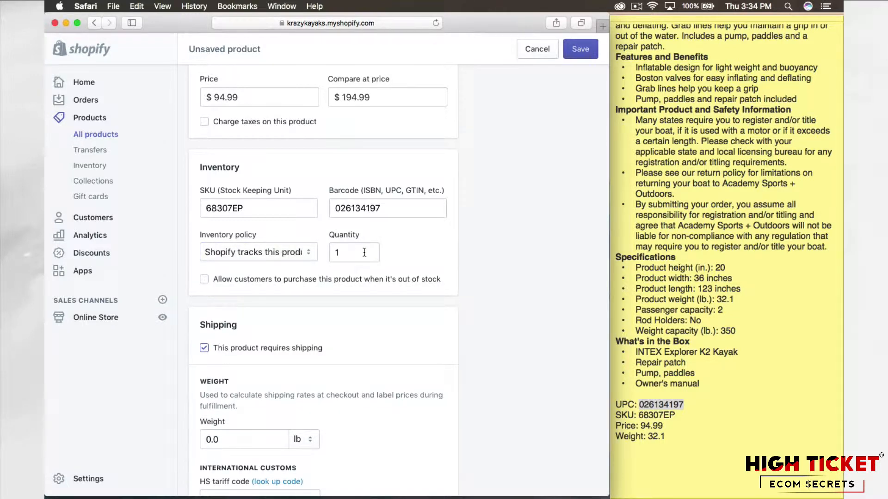
pyautogui.doubleClick(345, 252)
pyautogui.click(397, 249)
pyautogui.click(299, 255)
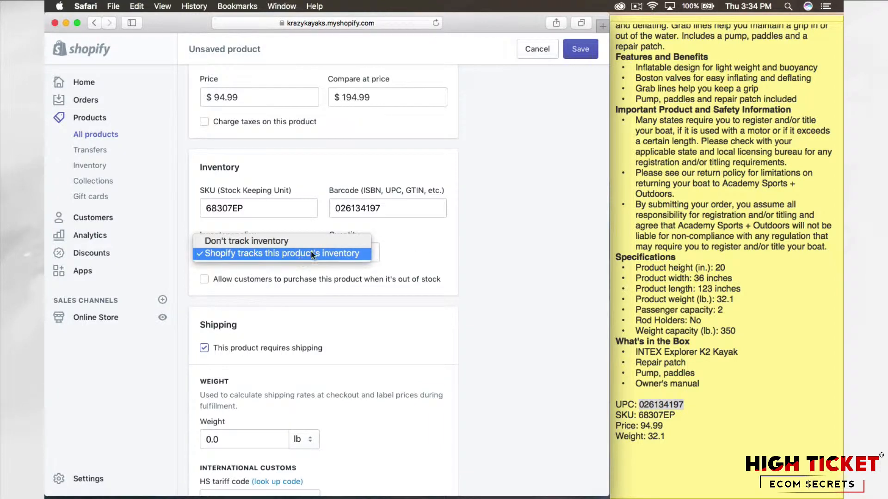
pyautogui.click(401, 238)
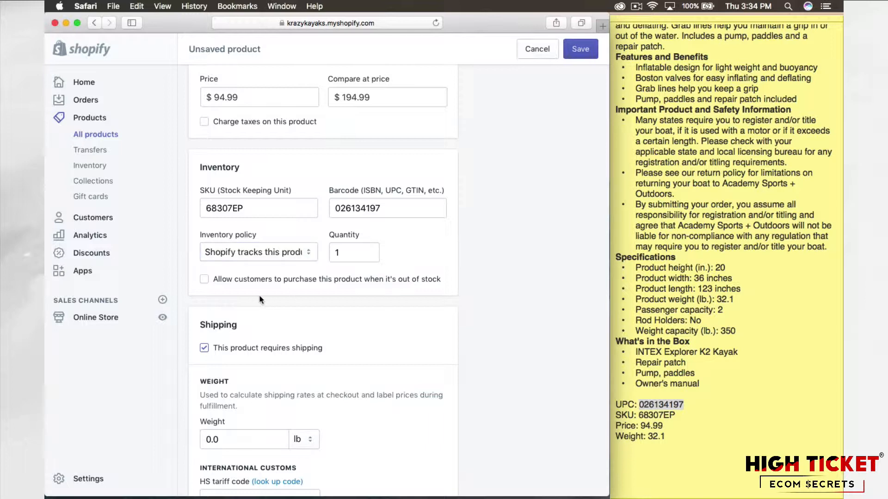
pyautogui.click(204, 280)
# Step: Return the inventory policy to Don't track inventory
pyautogui.click(279, 256)
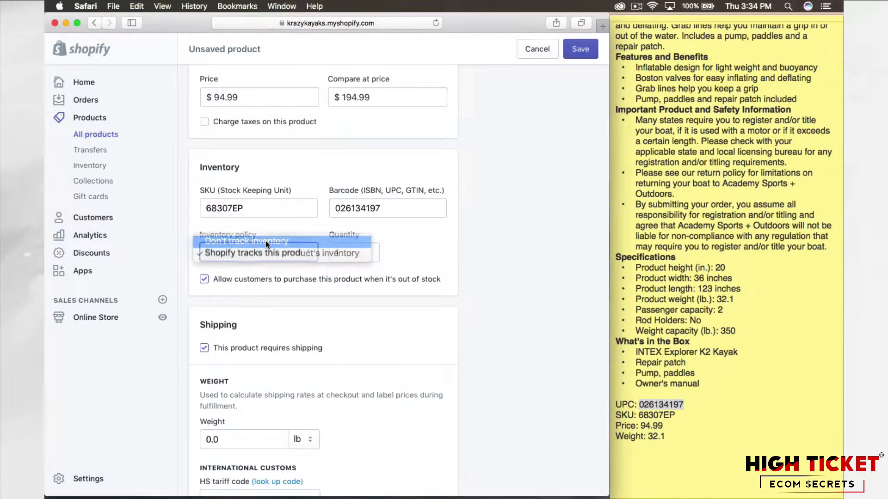
pyautogui.click(265, 240)
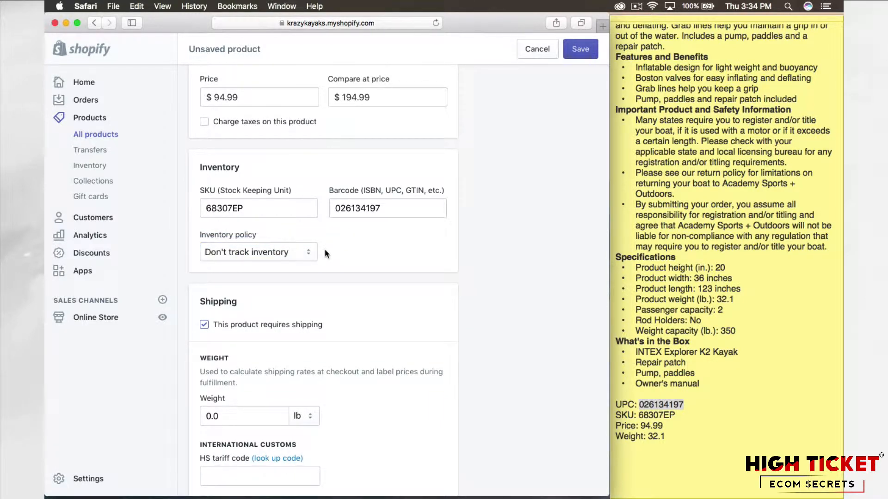
pyautogui.click(310, 252)
pyautogui.click(298, 264)
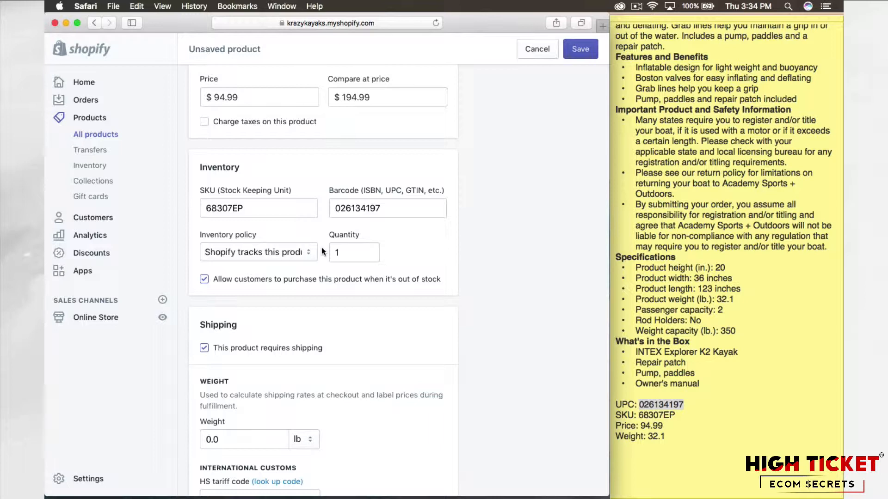
pyautogui.click(304, 254)
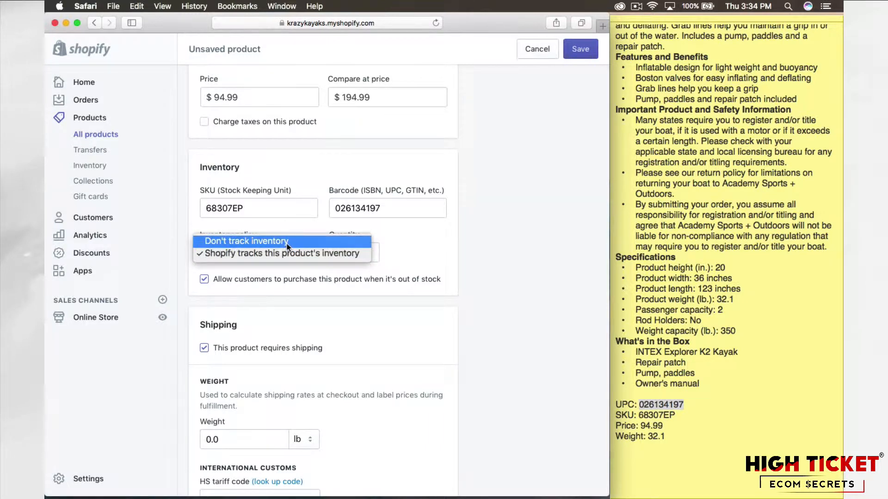
pyautogui.click(287, 247)
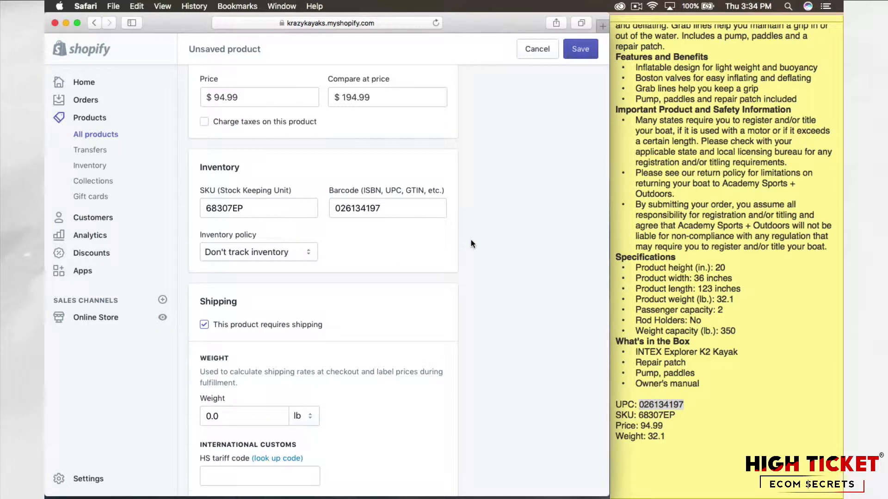
# Step: Set the product's shipping weight to 32.1 lb, as given in the note
pyautogui.scroll(-3, 471, 239)
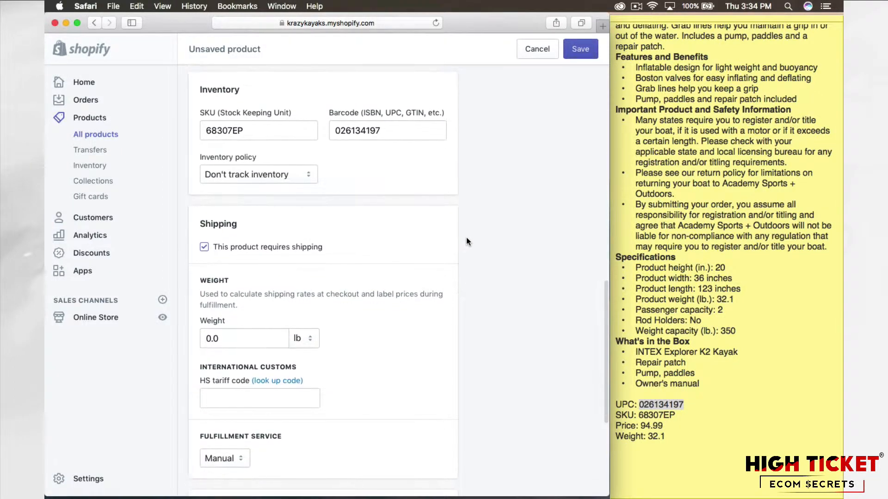
pyautogui.scroll(-4, 466, 237)
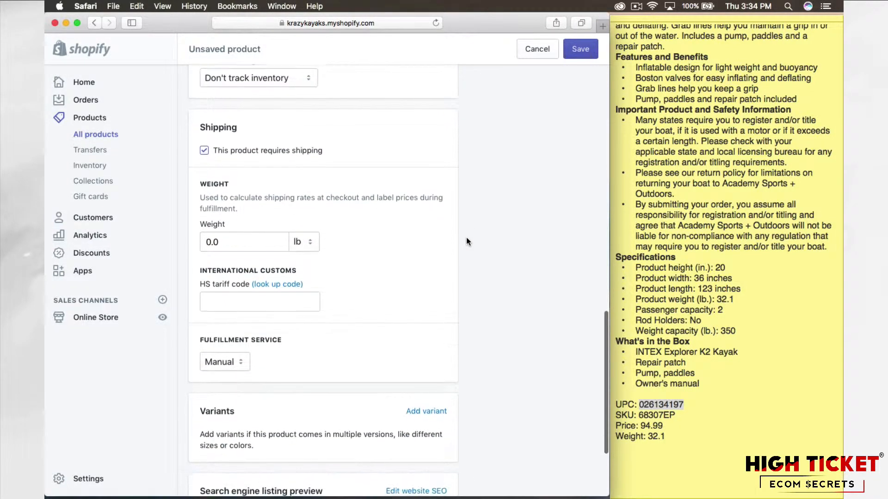
pyautogui.scroll(-2, 466, 241)
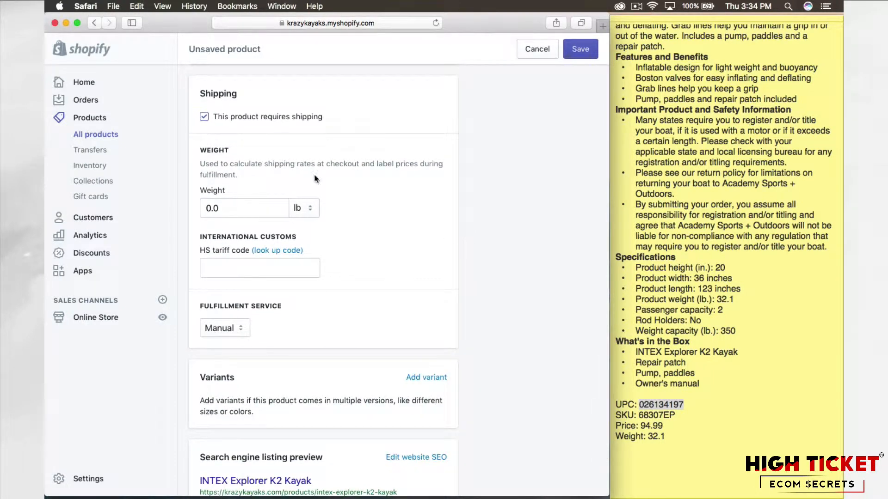
pyautogui.click(204, 117)
pyautogui.click(259, 215)
pyautogui.write('32.1')
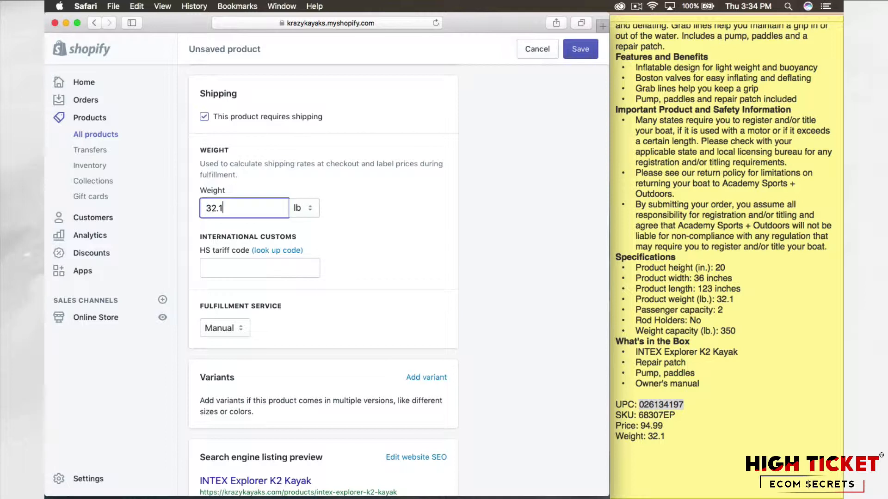
pyautogui.click(365, 199)
# Step: Examine the fulfillment service choices available for this product, leaving Manual selected
pyautogui.scroll(-2, 358, 199)
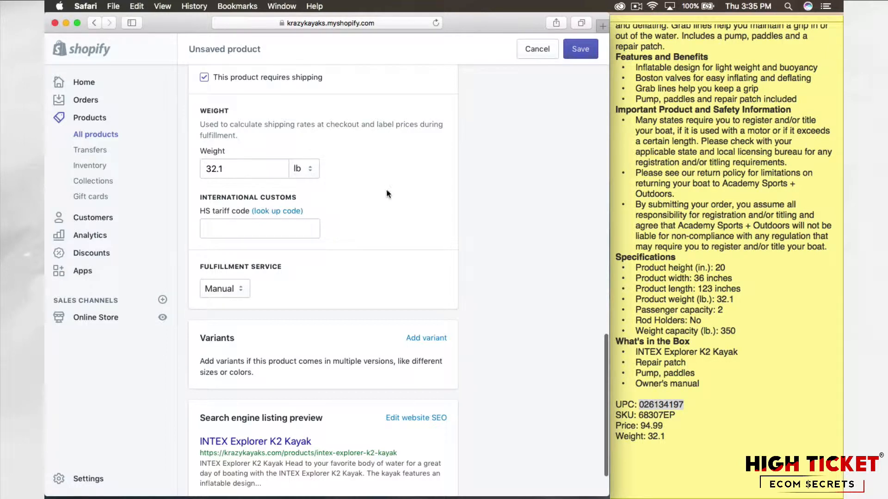
pyautogui.scroll(-3, 346, 194)
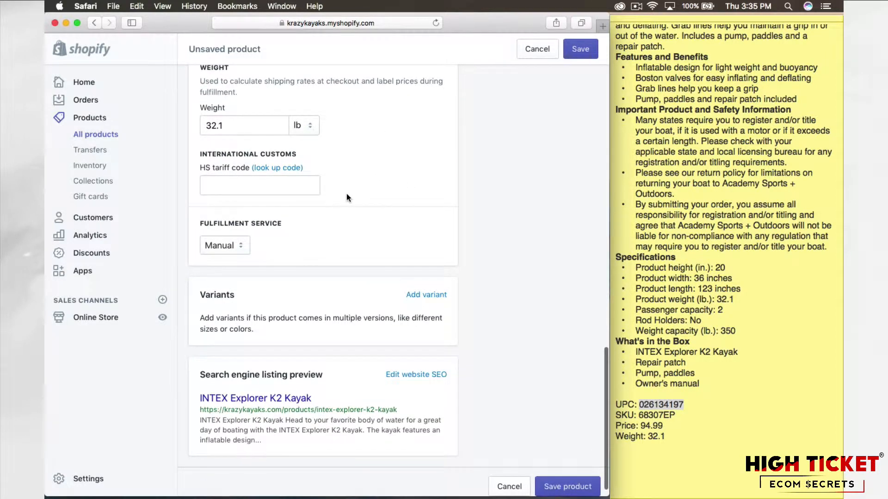
pyautogui.click(235, 231)
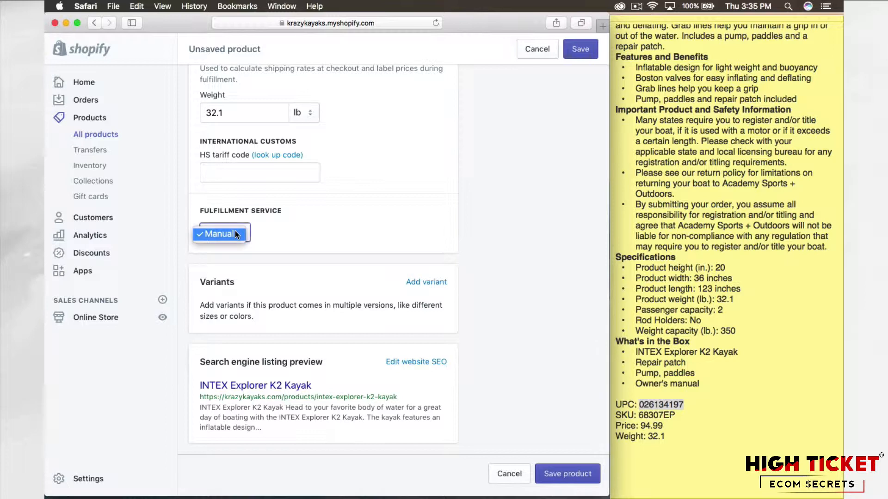
pyautogui.click(235, 232)
pyautogui.click(288, 231)
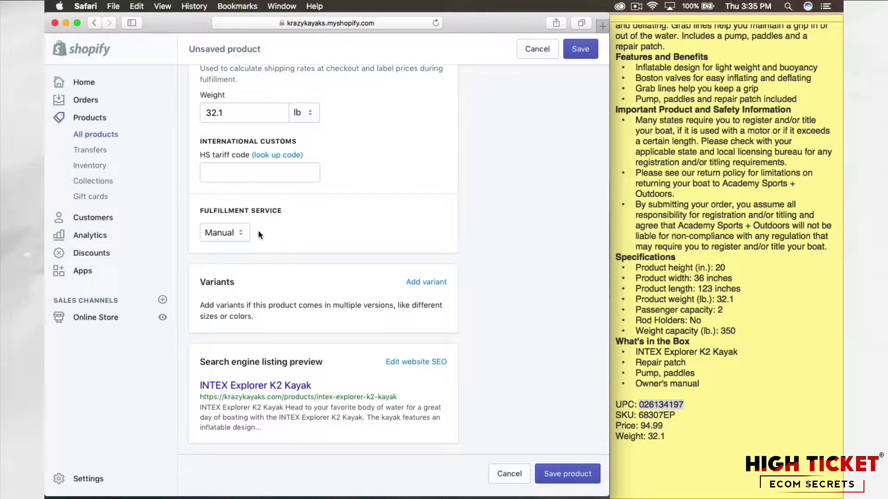
pyautogui.click(235, 235)
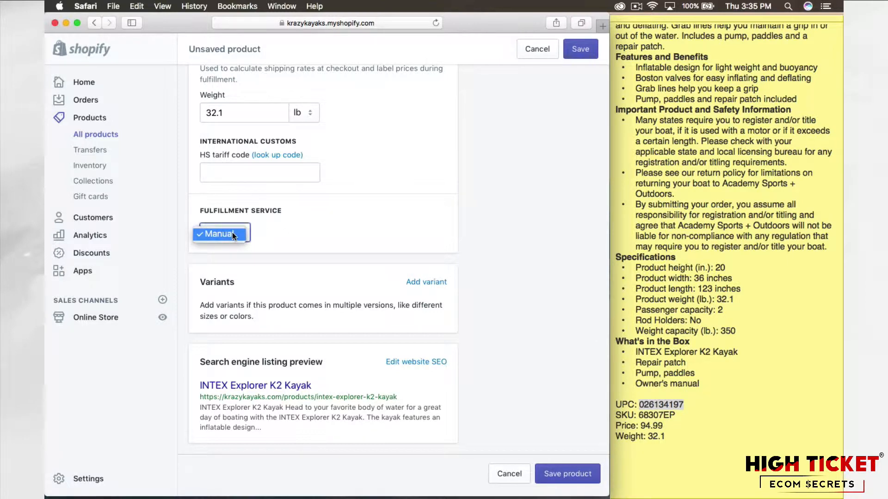
pyautogui.click(232, 234)
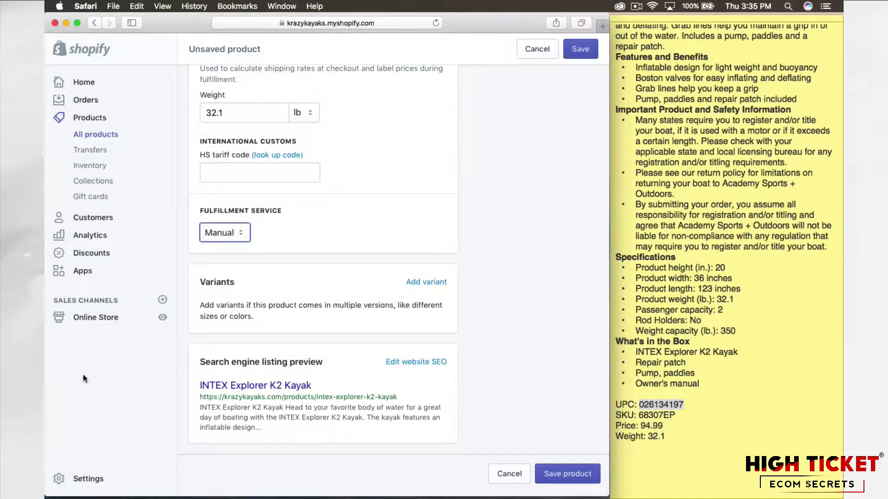
pyautogui.click(248, 234)
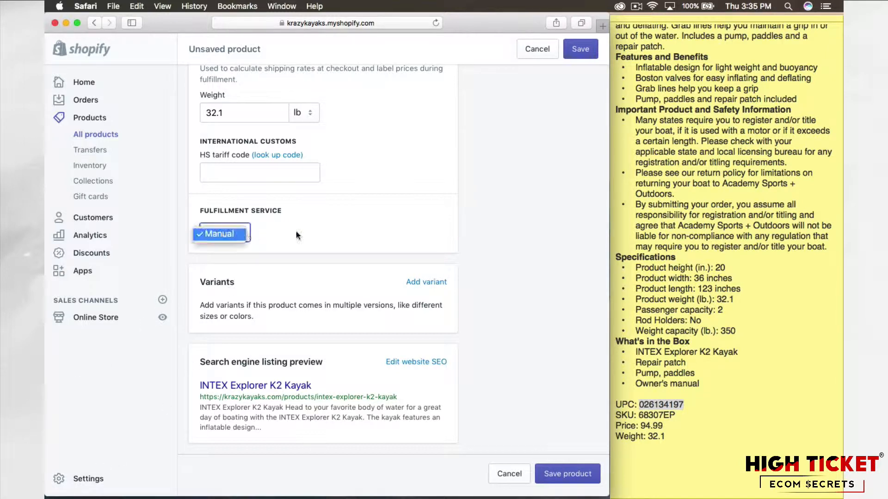
pyautogui.click(302, 232)
pyautogui.click(303, 232)
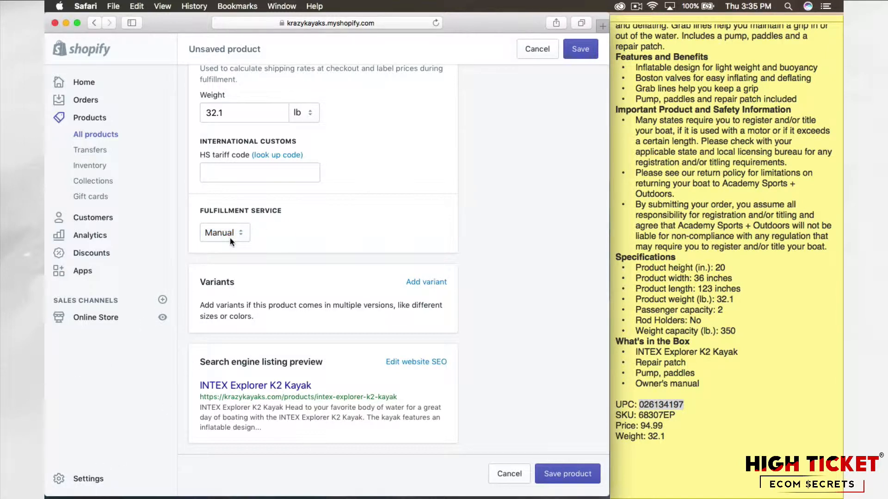
pyautogui.click(232, 234)
pyautogui.click(288, 229)
pyautogui.click(277, 231)
pyautogui.click(234, 235)
pyautogui.click(288, 240)
# Step: Open the website SEO fields and compare their page title and meta description with the product's own title and description
pyautogui.scroll(-1, 305, 241)
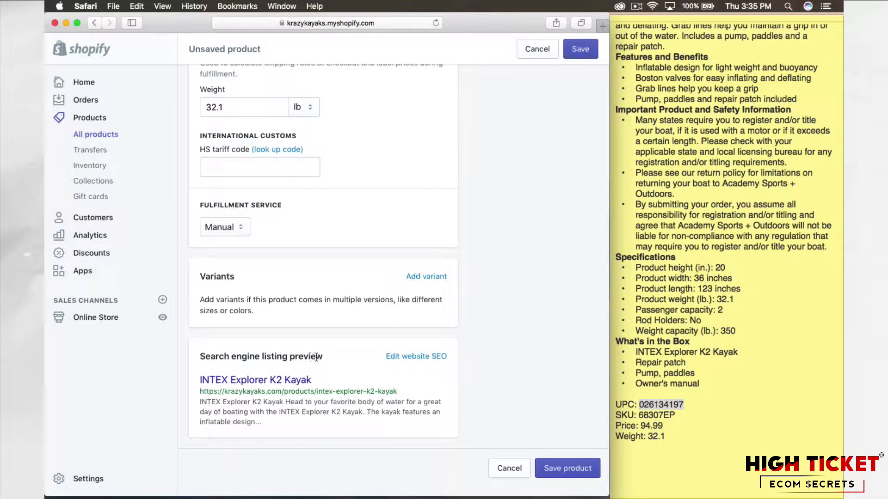
pyautogui.click(416, 357)
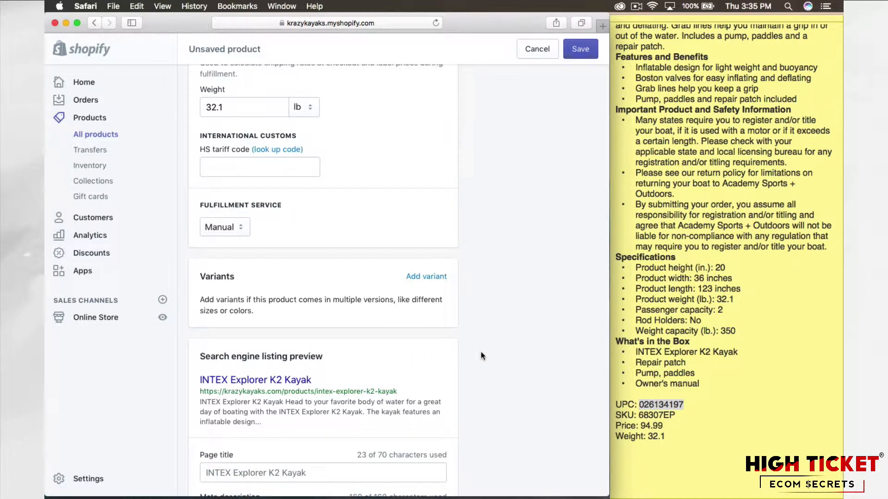
pyautogui.scroll(-2, 416, 356)
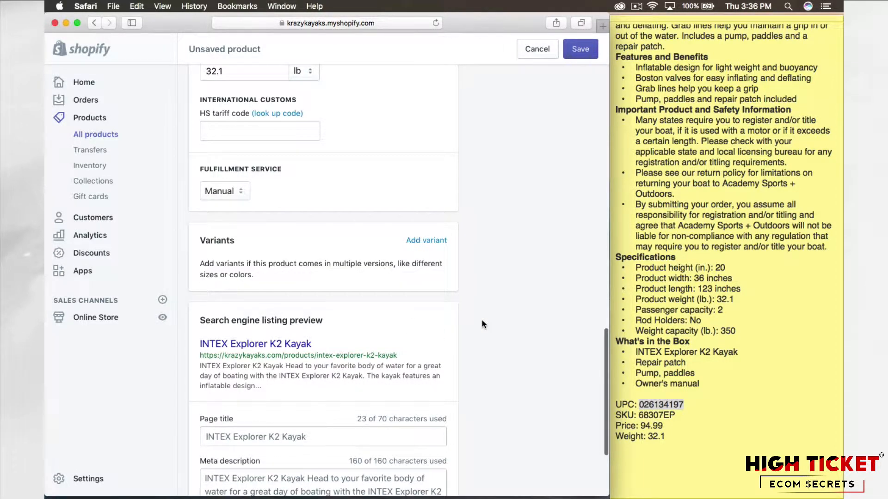
pyautogui.scroll(-5, 481, 321)
pyautogui.scroll(-1, 482, 319)
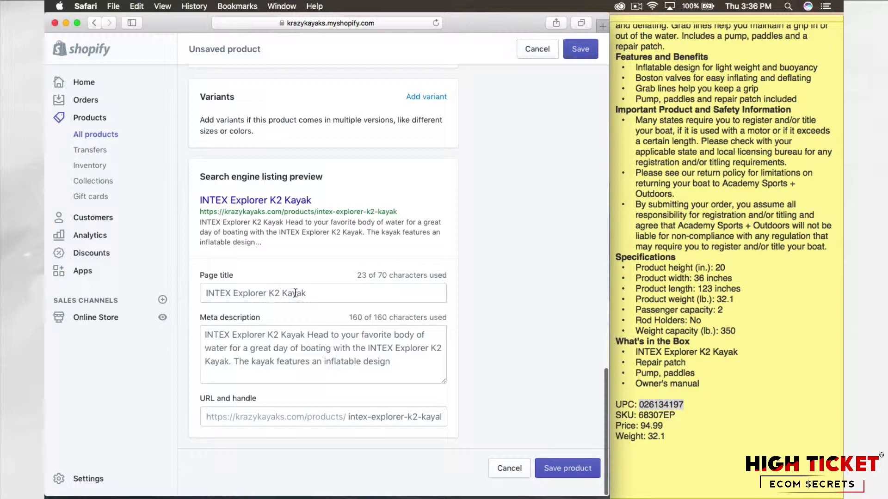
pyautogui.scroll(15, 463, 293)
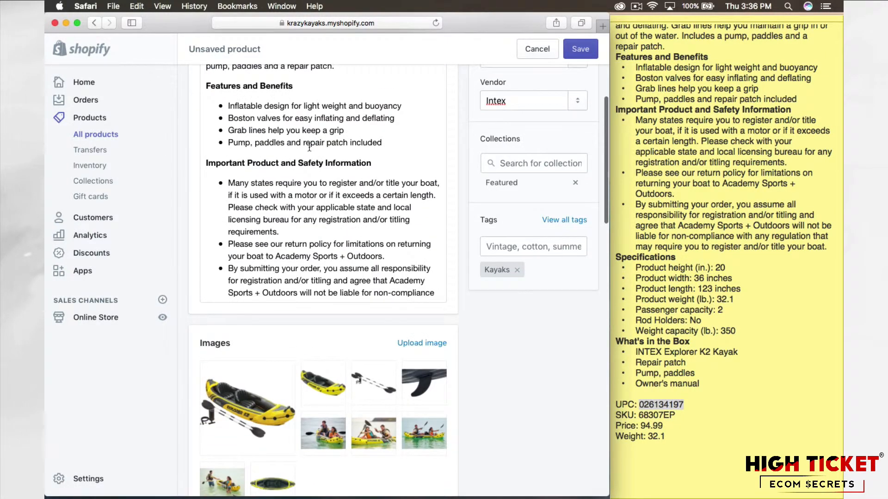
pyautogui.scroll(5, 449, 210)
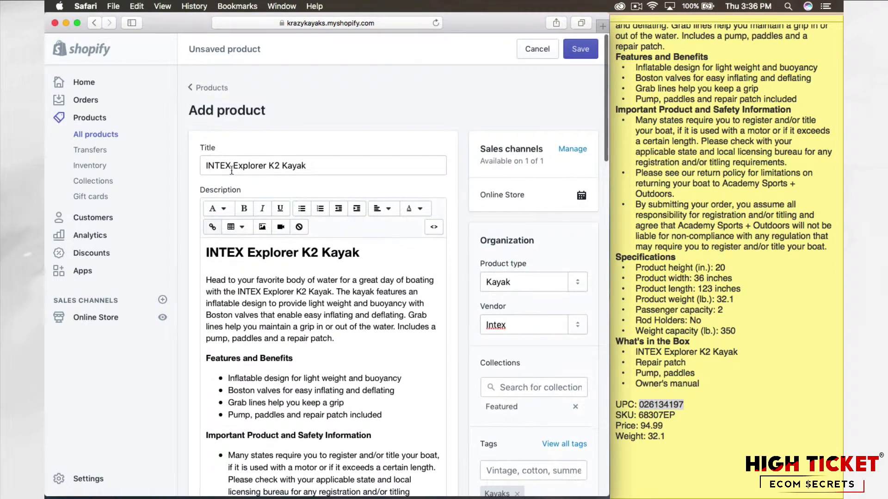
pyautogui.scroll(-15, 490, 268)
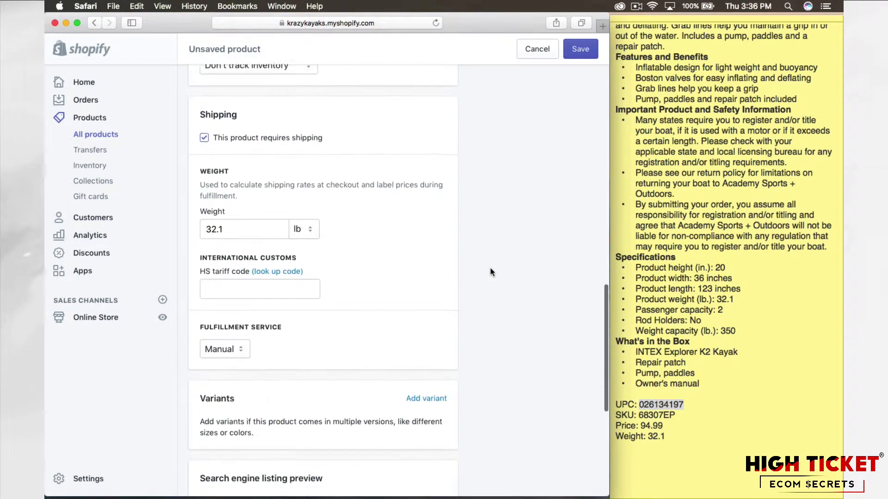
pyautogui.scroll(-5, 490, 272)
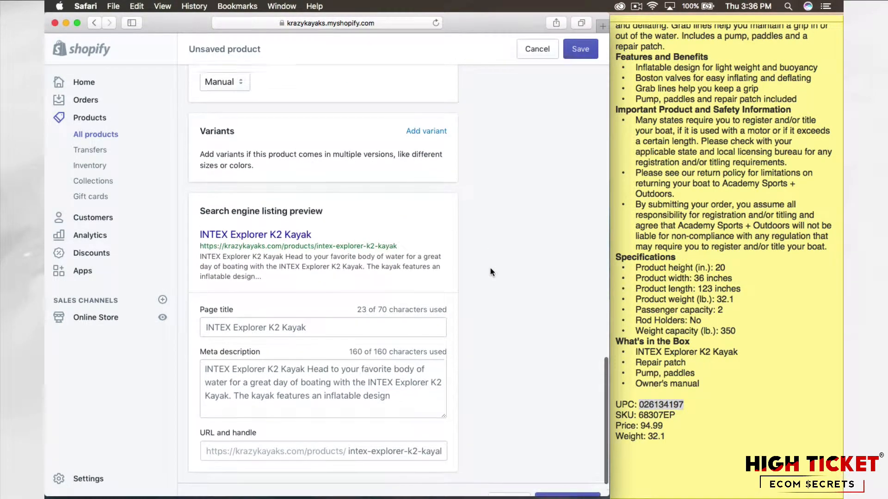
pyautogui.scroll(-1, 412, 289)
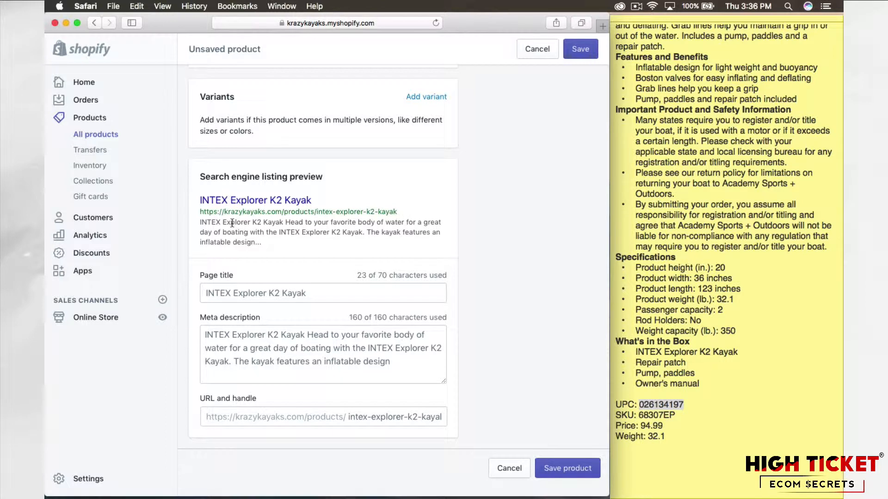
# Step: Examine the page title, the URL handle and the product link in the search engine listing preview
pyautogui.click(326, 291)
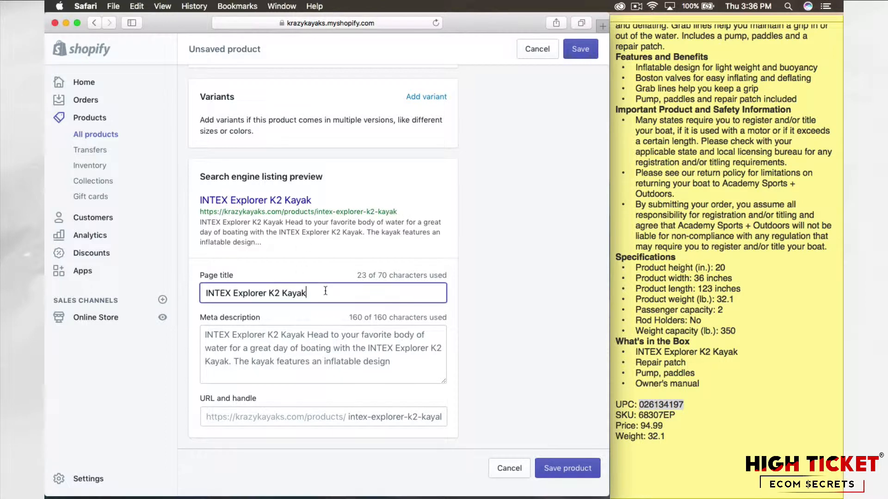
pyautogui.click(205, 293)
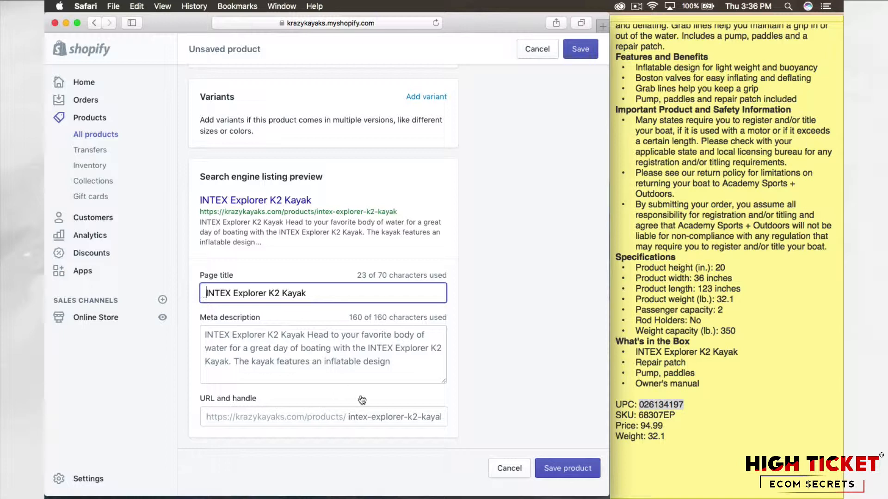
pyautogui.click(464, 326)
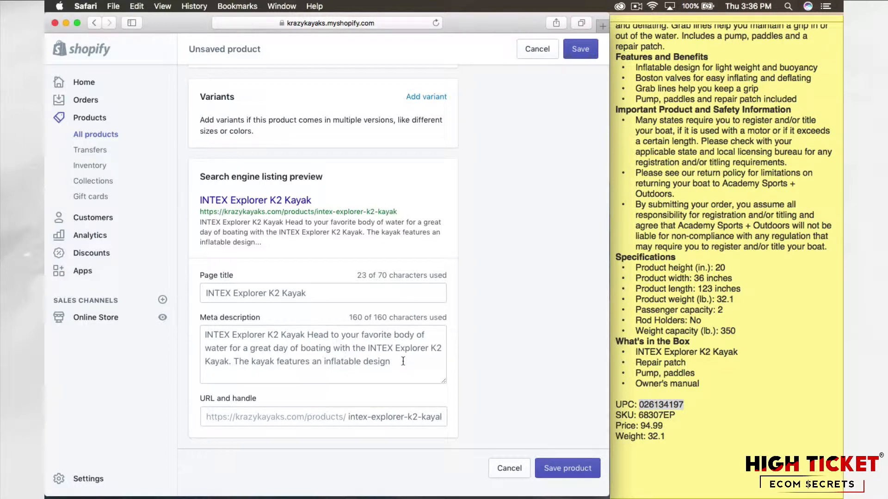
pyautogui.click(352, 415)
pyautogui.moveTo(353, 415); pyautogui.dragTo(454, 413)
pyautogui.click(476, 404)
pyautogui.moveTo(397, 211); pyautogui.dragTo(190, 211)
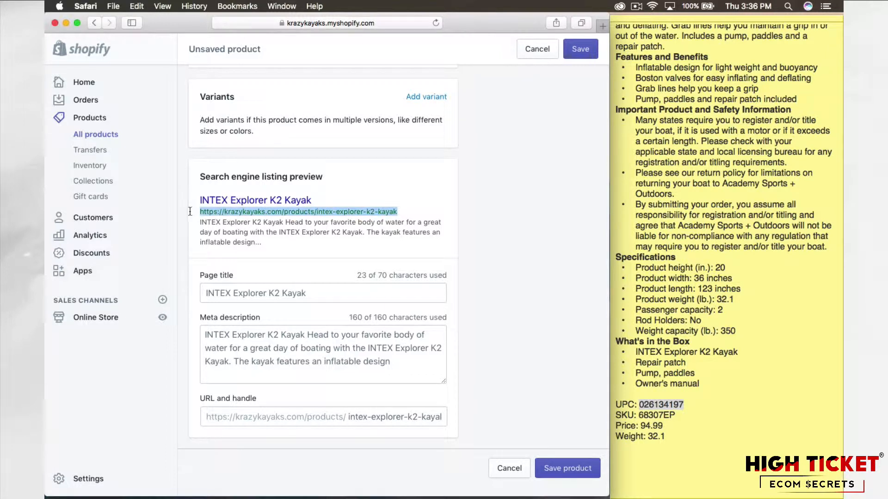
pyautogui.click(576, 321)
pyautogui.click(420, 416)
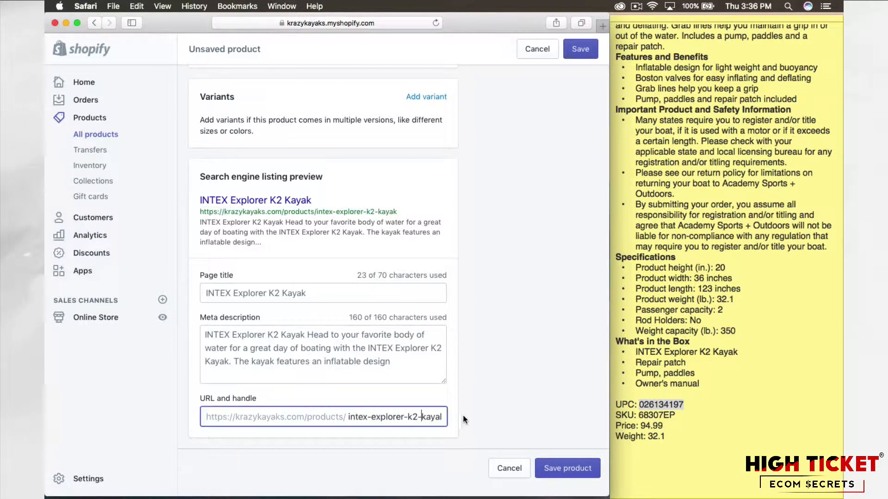
pyautogui.click(465, 418)
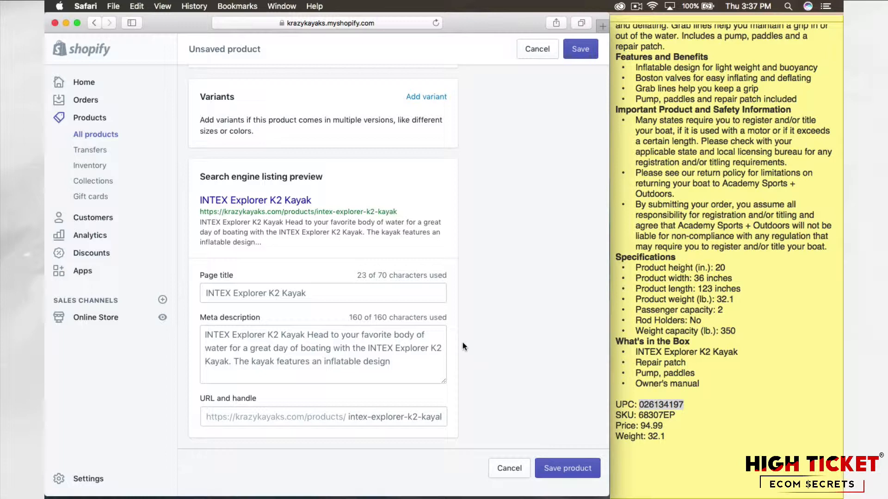
# Step: Save the INTEX Explorer K2 Kayak product and look over its organization details and collections
pyautogui.click(567, 469)
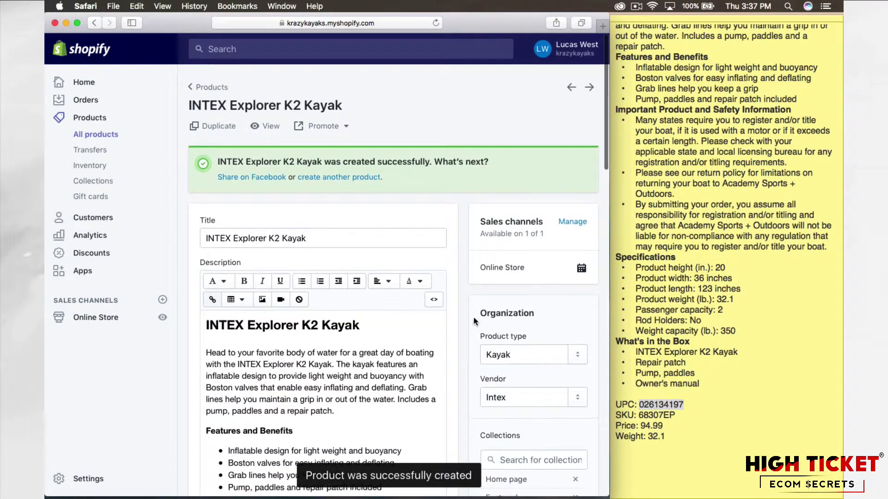
pyautogui.scroll(-10, 462, 296)
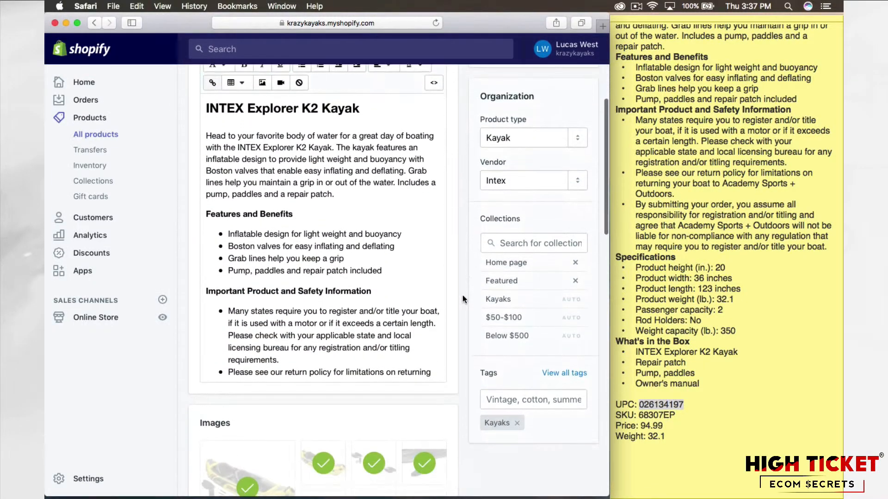
pyautogui.scroll(10, 462, 295)
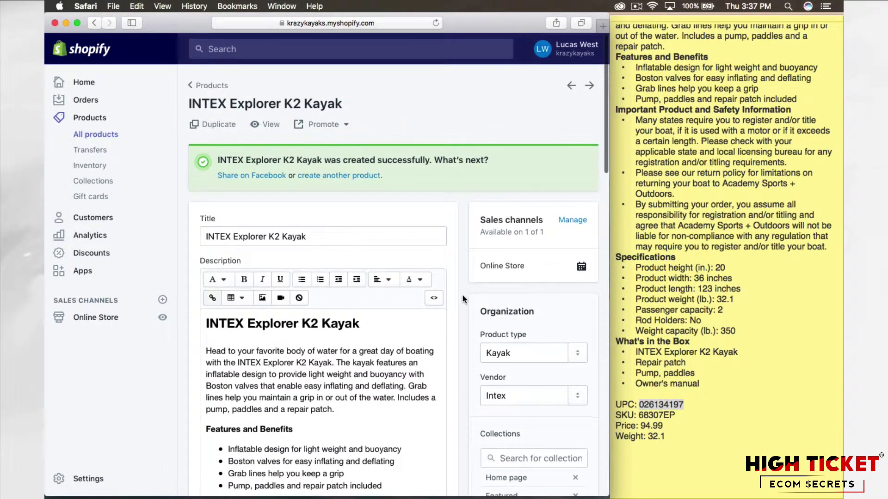
# Step: Start another new product and title it "Perception Access 9.5 9' Kayak", copied from the next entry in the note
pyautogui.click(356, 177)
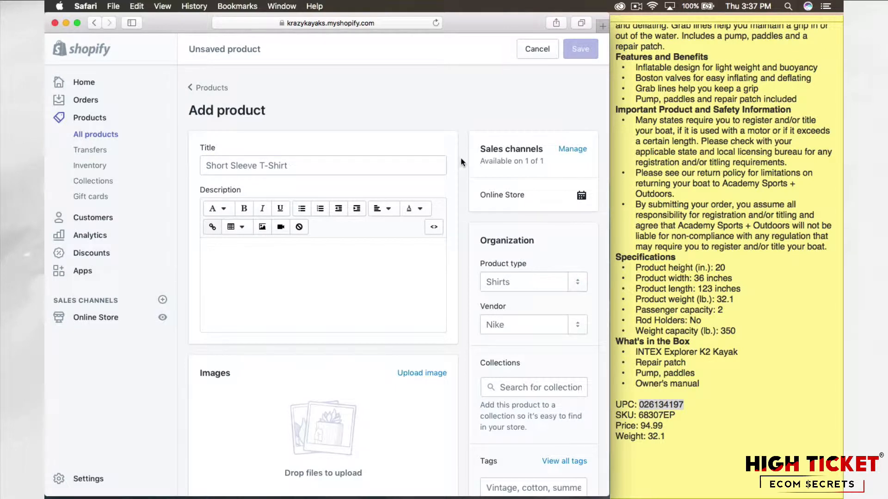
pyautogui.click(723, 310)
pyautogui.click(726, 395)
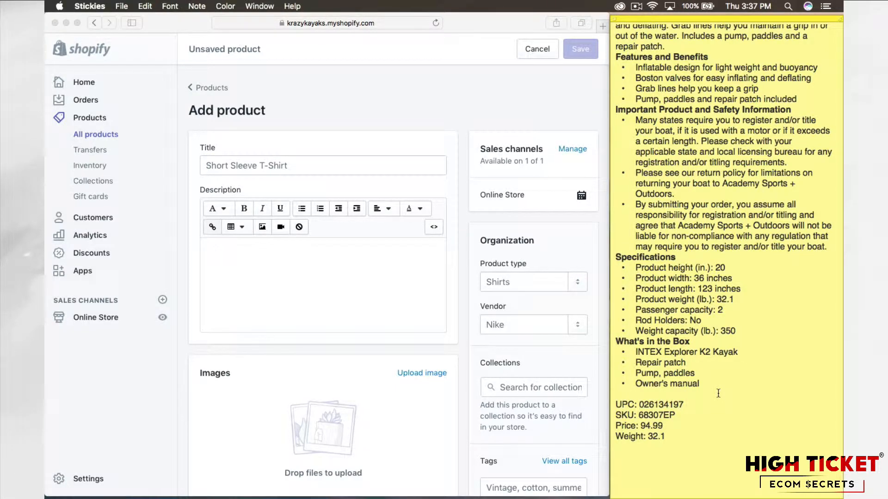
pyautogui.scroll(-10, 718, 394)
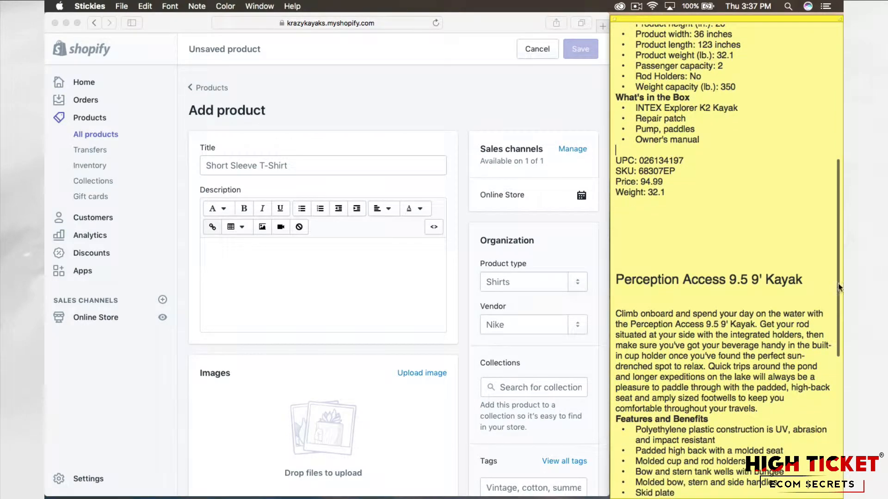
pyautogui.moveTo(807, 279); pyautogui.dragTo(578, 273)
pyautogui.press('super+c')
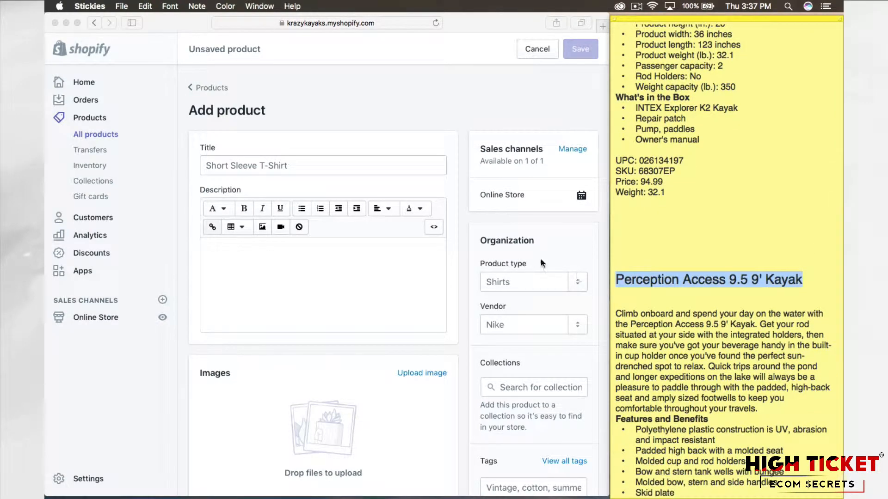
pyautogui.click(300, 166)
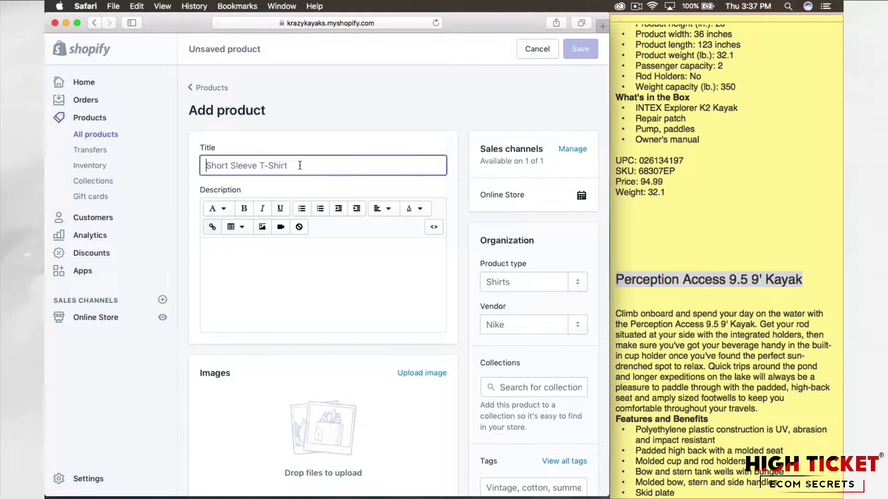
pyautogui.press('super+v')
# Step: Add "Perception Access 9.5 9' Kayak" to the product description and format it as a heading
pyautogui.click(304, 267)
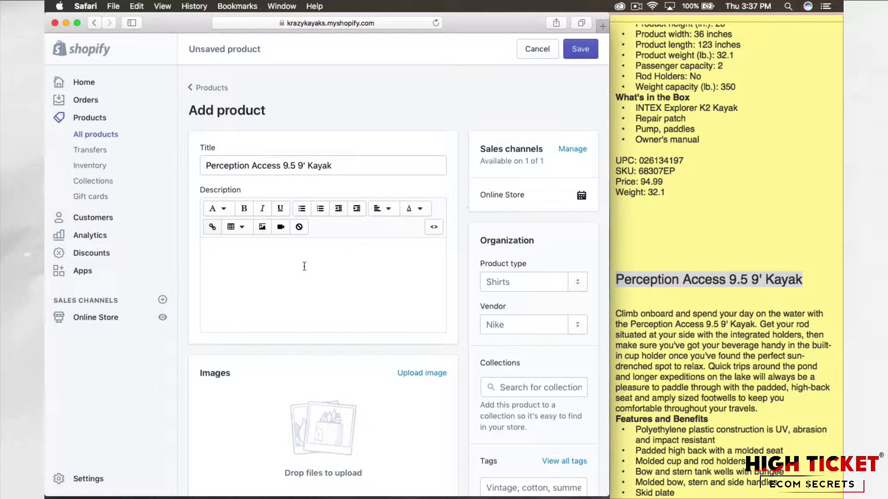
pyautogui.press('super+v')
pyautogui.moveTo(337, 251); pyautogui.dragTo(183, 249)
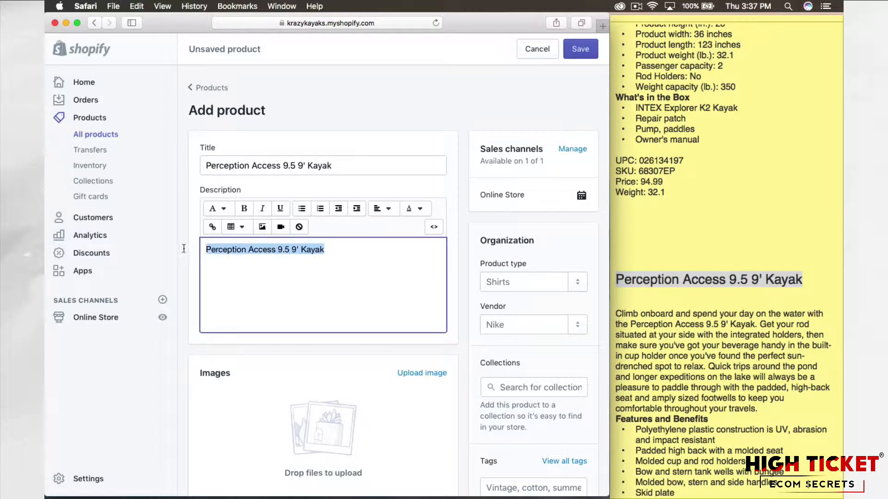
pyautogui.click(214, 214)
pyautogui.click(229, 278)
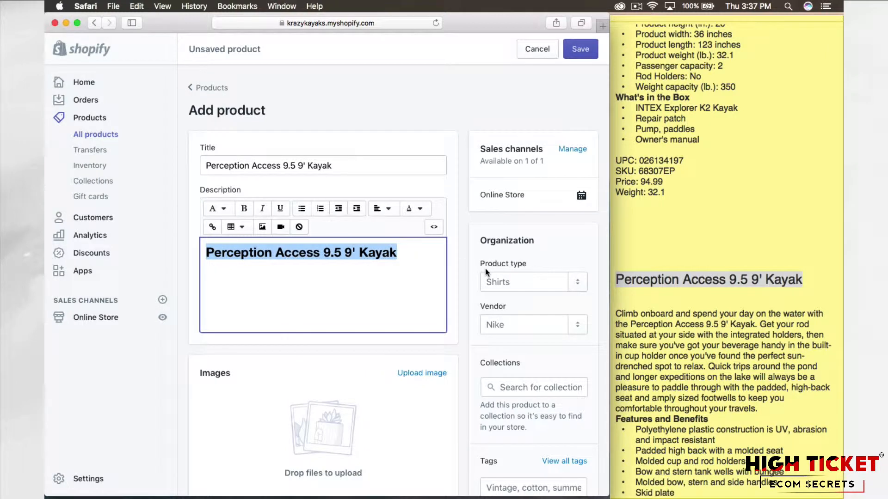
pyautogui.click(468, 273)
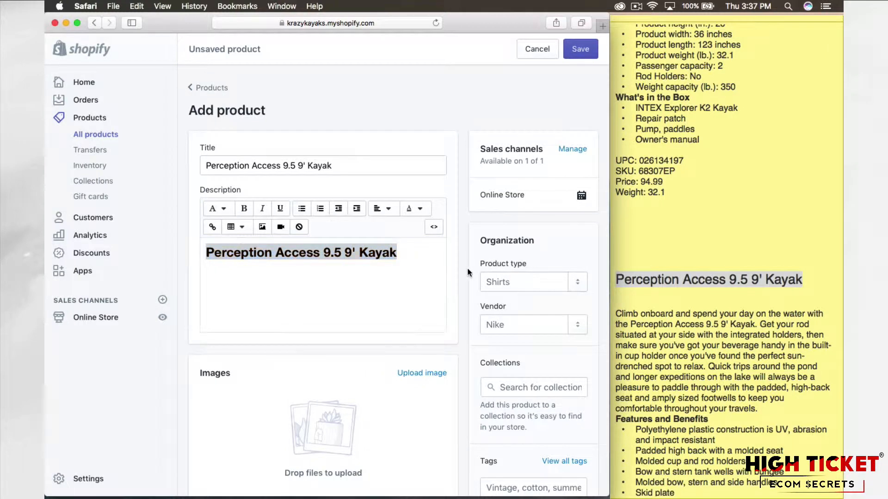
# Step: Set the product type of the Perception kayak to Kayak
pyautogui.click(513, 284)
pyautogui.write('Kayak')
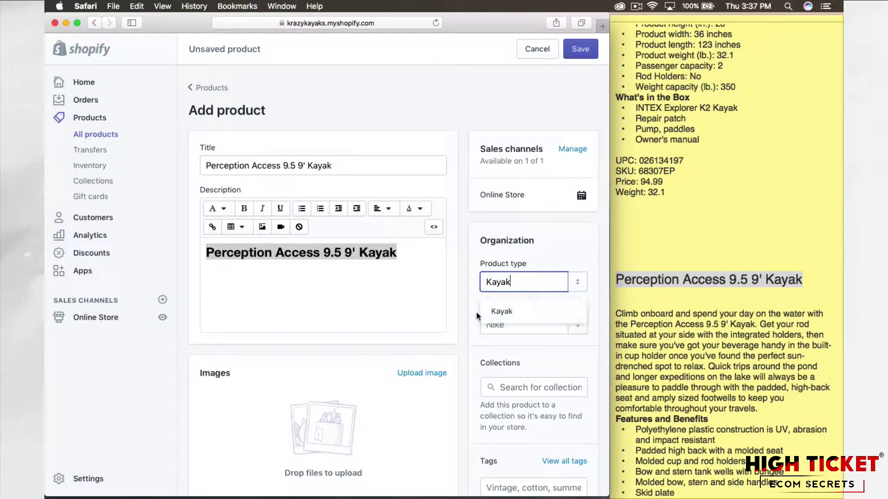
pyautogui.click(511, 314)
# Step: Add Perception as a new vendor and assign it to this product
pyautogui.scroll(-2, 465, 301)
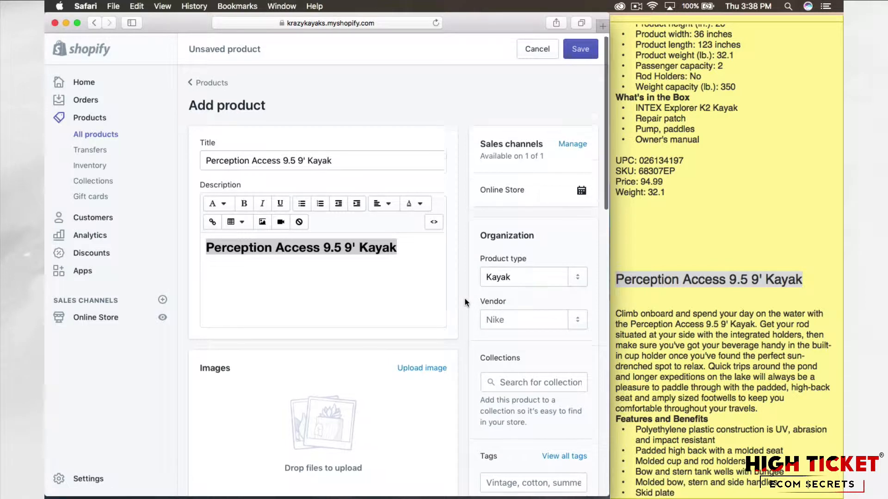
pyautogui.scroll(-1, 464, 301)
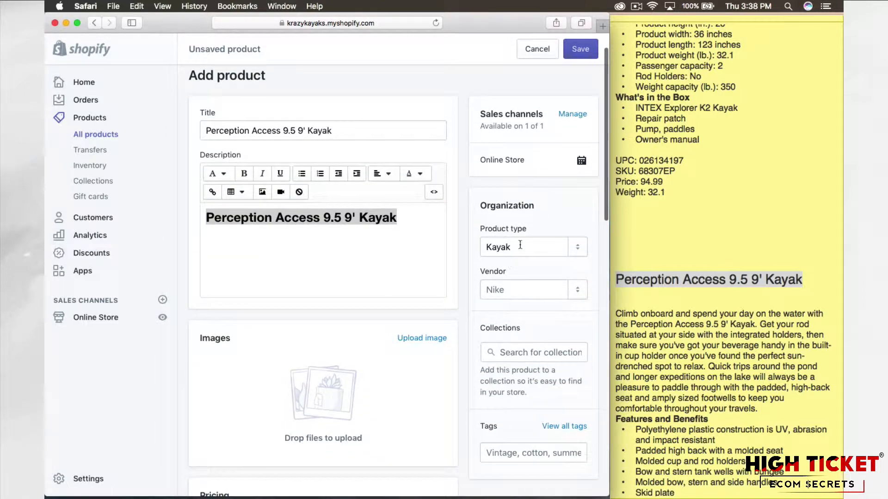
pyautogui.click(504, 290)
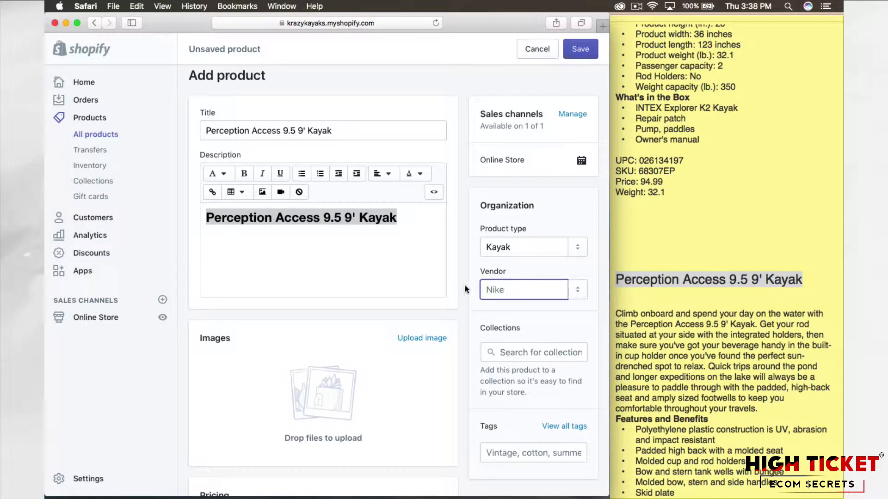
pyautogui.write('Per')
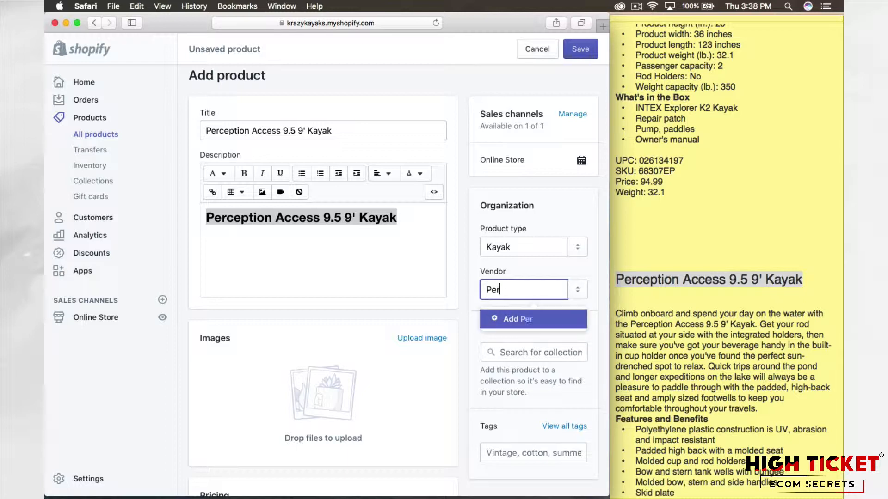
pyautogui.write('ception')
pyautogui.click(557, 327)
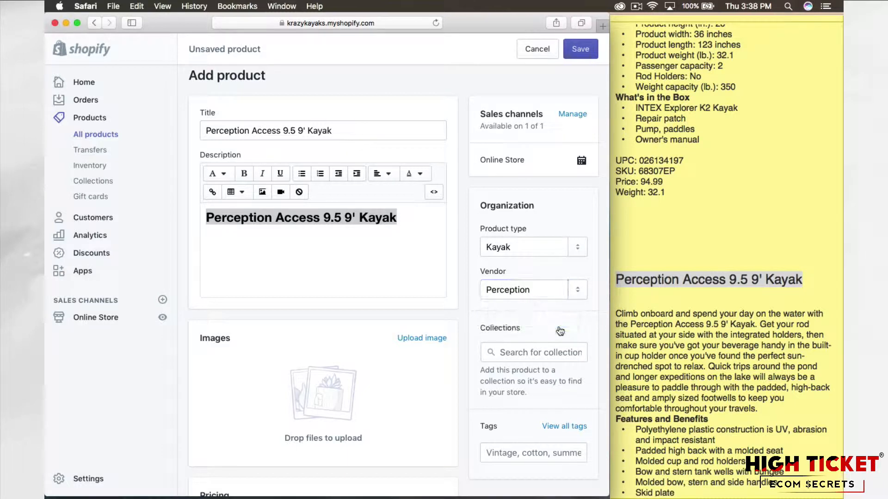
# Step: Add the tag Kayaks to the Perception kayak product
pyautogui.scroll(-3, 446, 341)
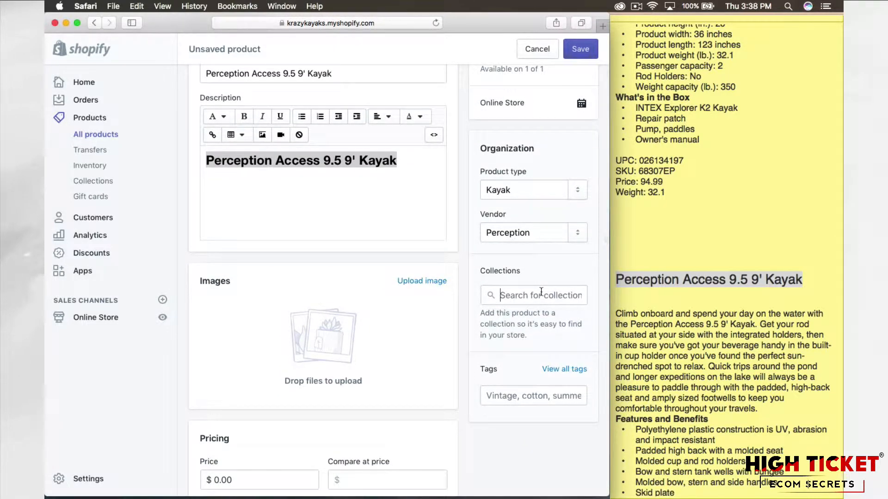
pyautogui.click(534, 296)
pyautogui.scroll(-1, 464, 352)
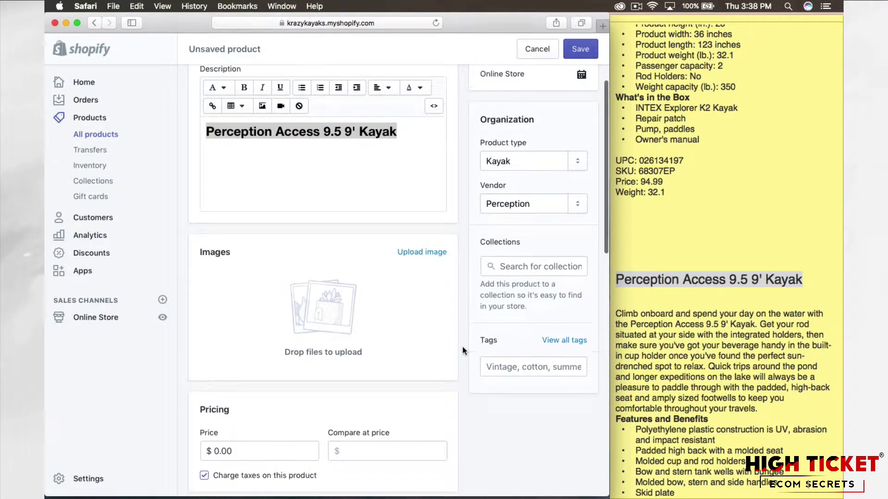
pyautogui.click(512, 363)
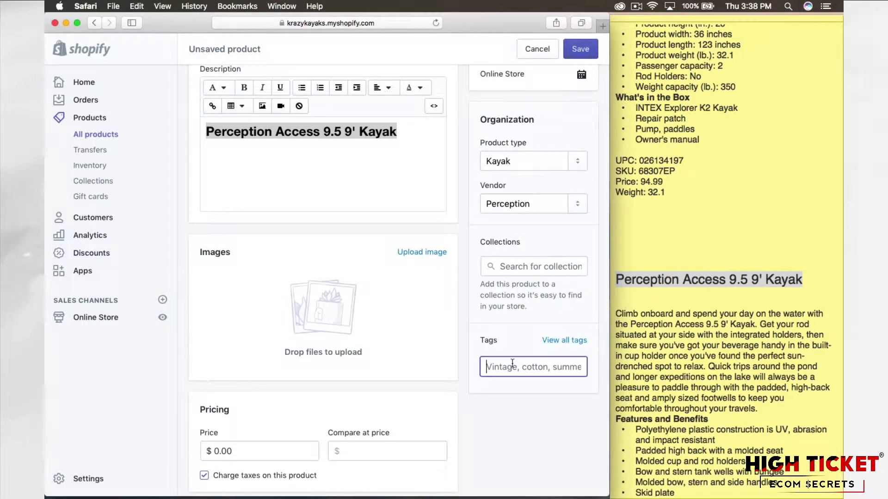
pyautogui.write('Kayaks')
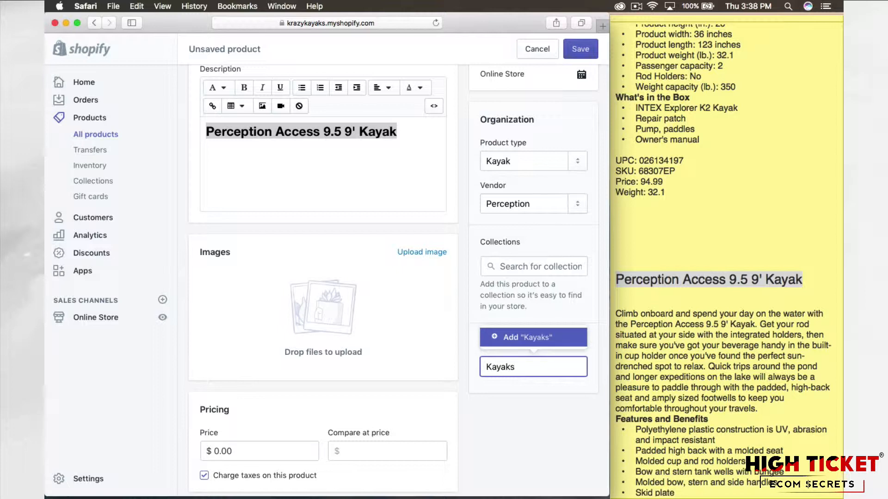
pyautogui.click(542, 338)
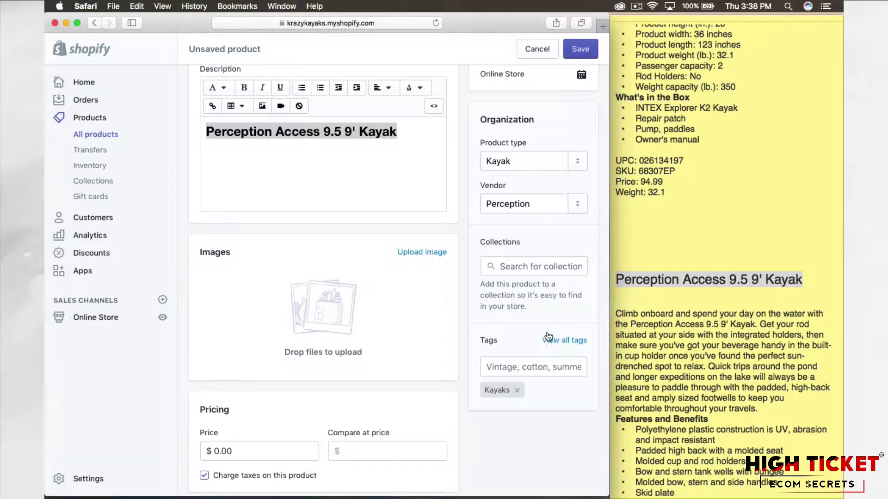
# Step: Upload the images Perception1, Perception2 and Perception3 from the Perception folder inside Products to the product
pyautogui.scroll(2, 463, 330)
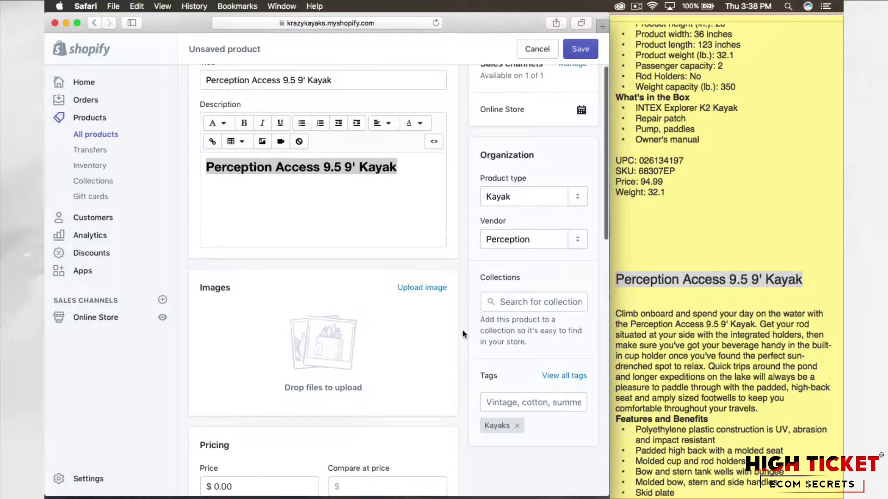
pyautogui.click(430, 290)
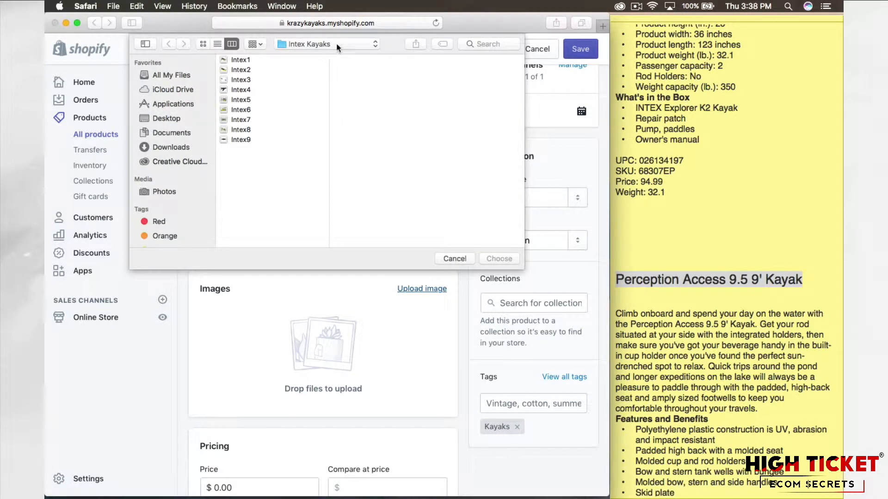
pyautogui.click(336, 45)
pyautogui.click(305, 55)
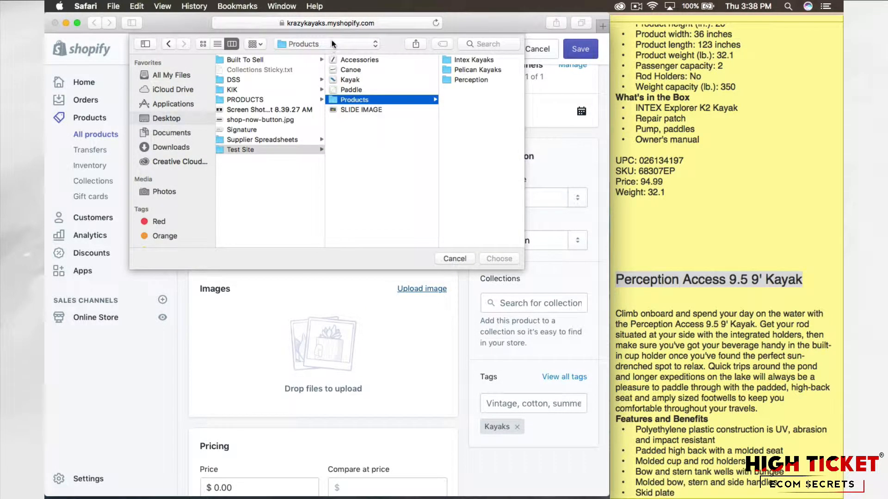
pyautogui.click(332, 44)
pyautogui.click(332, 43)
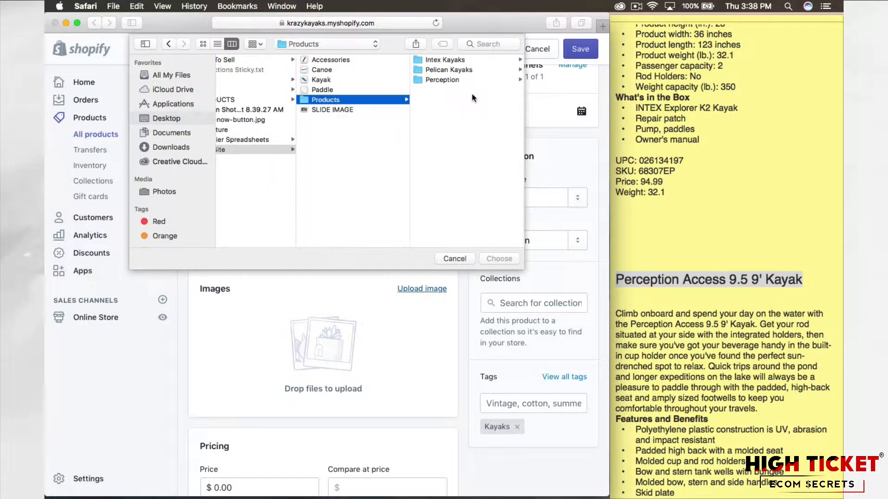
pyautogui.click(444, 79)
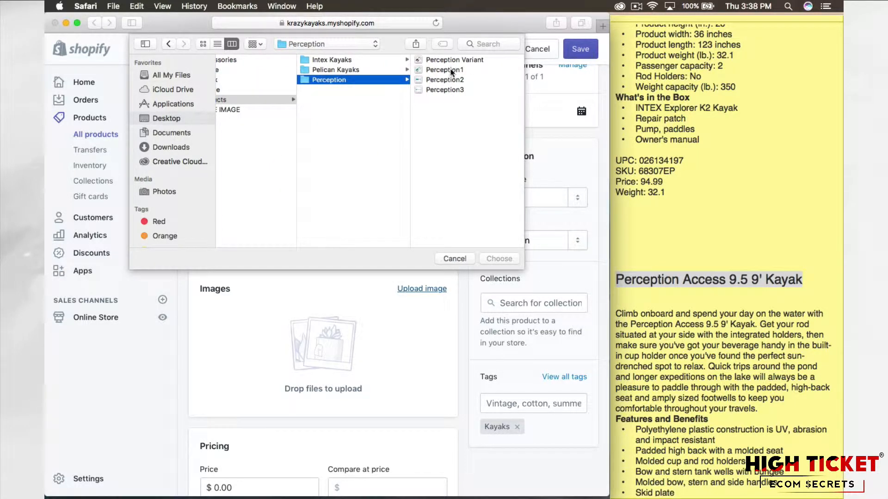
pyautogui.click(450, 70)
pyautogui.keyDown('shift'); pyautogui.click(400, 90); pyautogui.keyUp('shift')
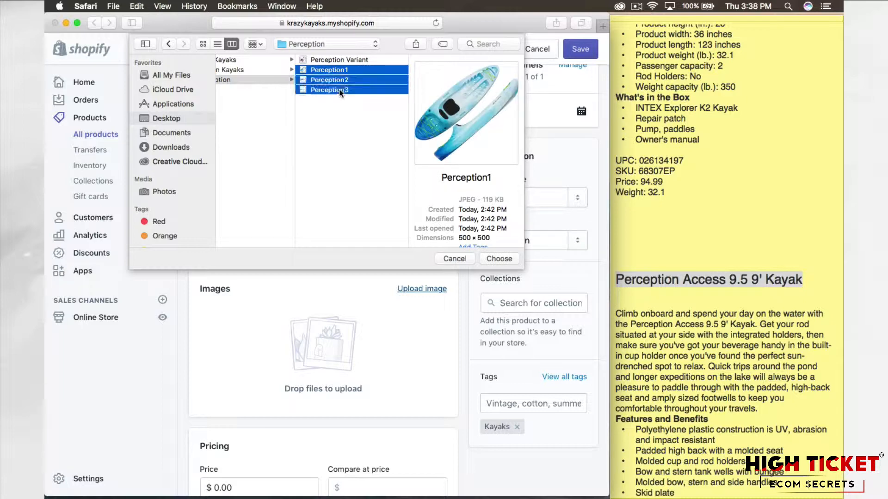
pyautogui.click(499, 258)
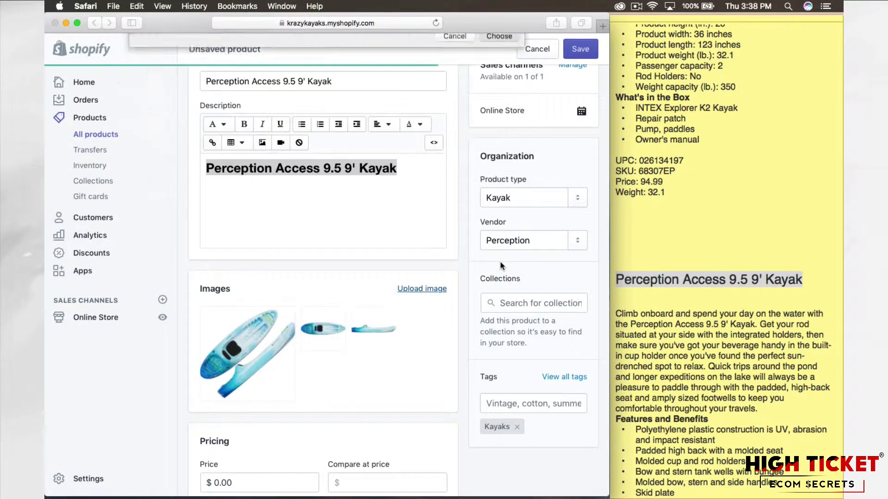
# Step: Upload the Perception Variant image as an additional product image
pyautogui.click(430, 292)
pyautogui.click(273, 60)
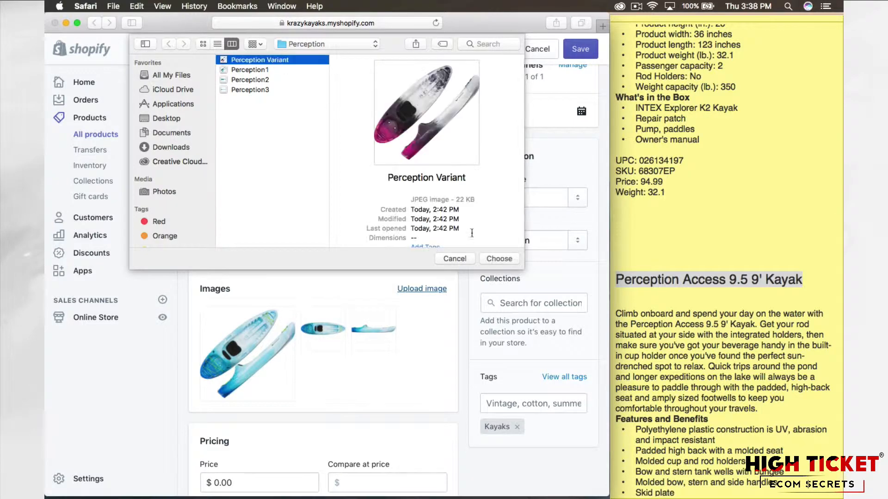
pyautogui.click(499, 259)
# Step: Copy the Perception kayak's text from the introduction through What's in the Box in the note and paste it below the description heading
pyautogui.scroll(-3, 462, 268)
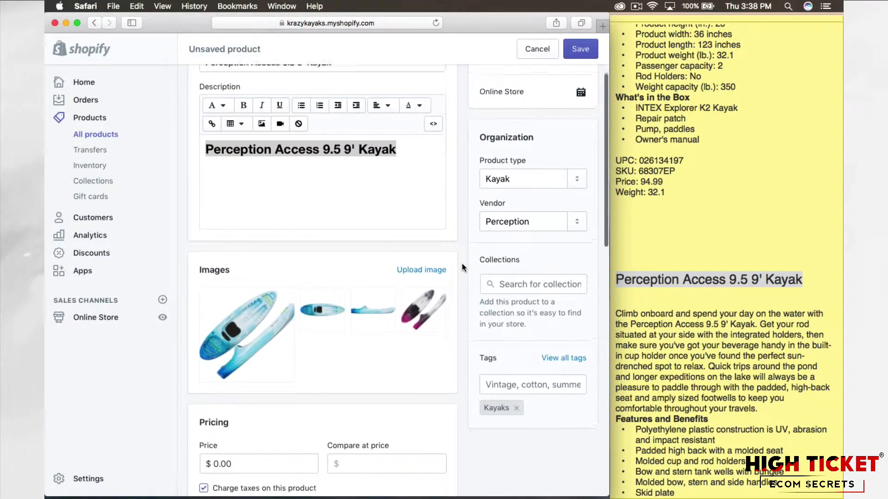
pyautogui.scroll(-1, 462, 268)
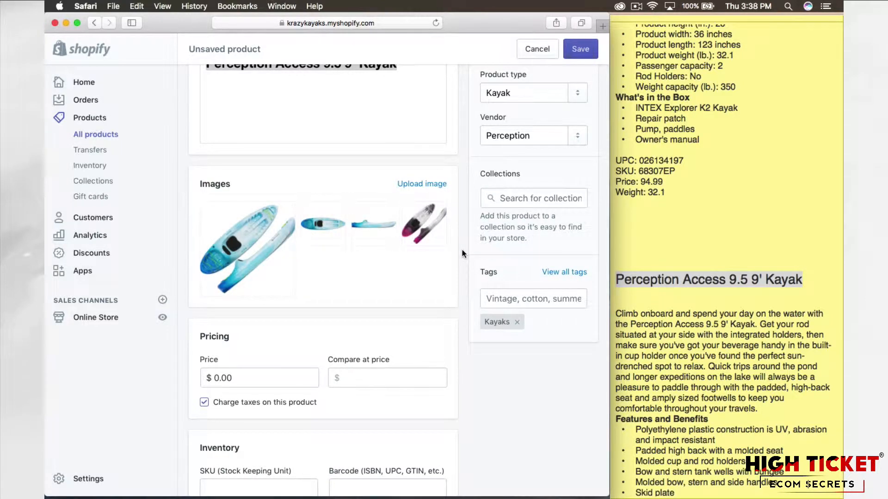
pyautogui.scroll(-3, 463, 249)
pyautogui.click(684, 379)
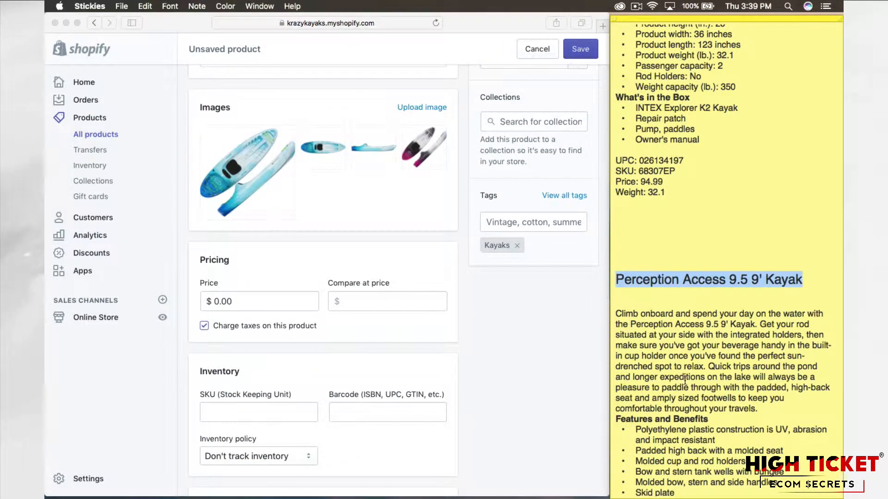
pyautogui.scroll(-10, 685, 379)
pyautogui.scroll(-3, 685, 380)
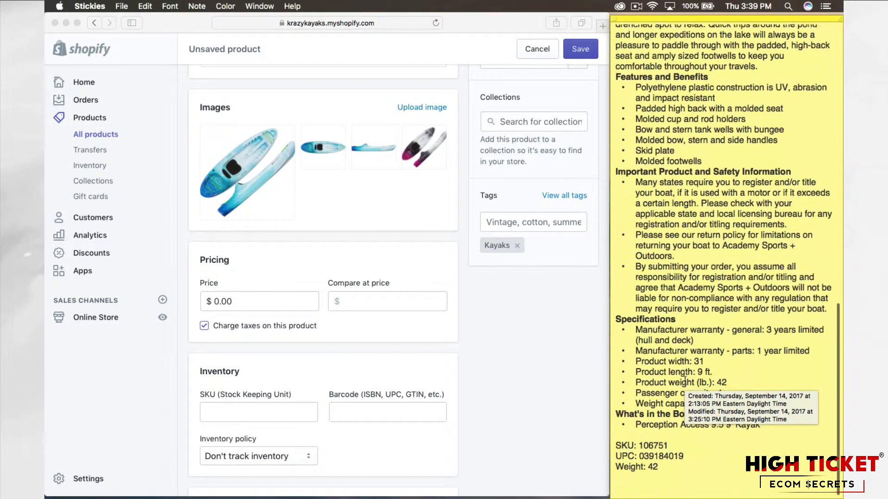
pyautogui.moveTo(760, 438); pyautogui.dragTo(616, 76)
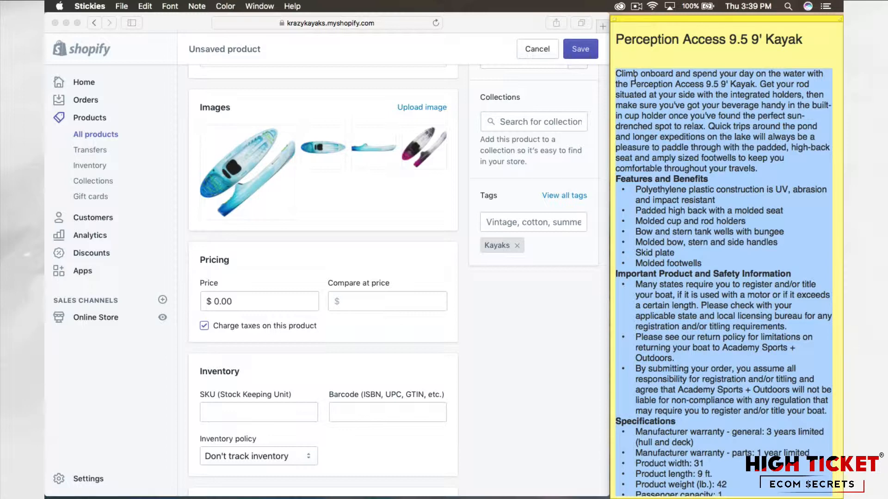
pyautogui.press('super+c')
pyautogui.click(456, 185)
pyautogui.scroll(5, 456, 185)
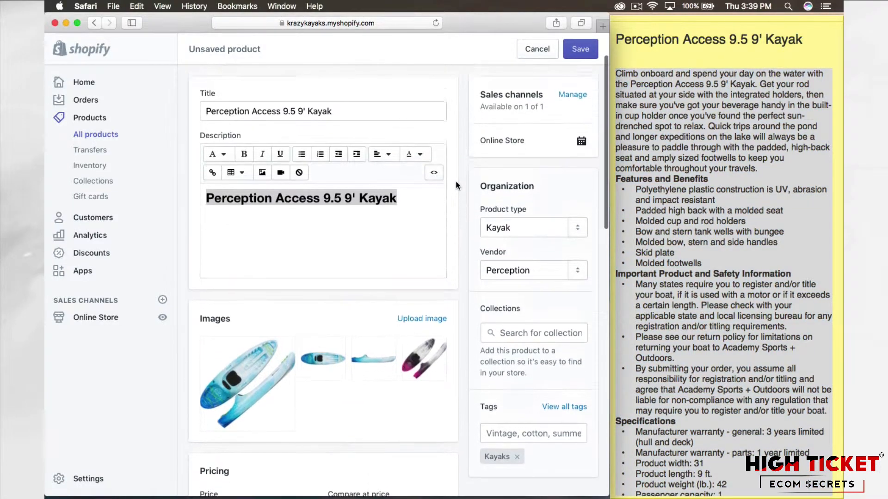
pyautogui.click(414, 217)
pyautogui.press('super+v')
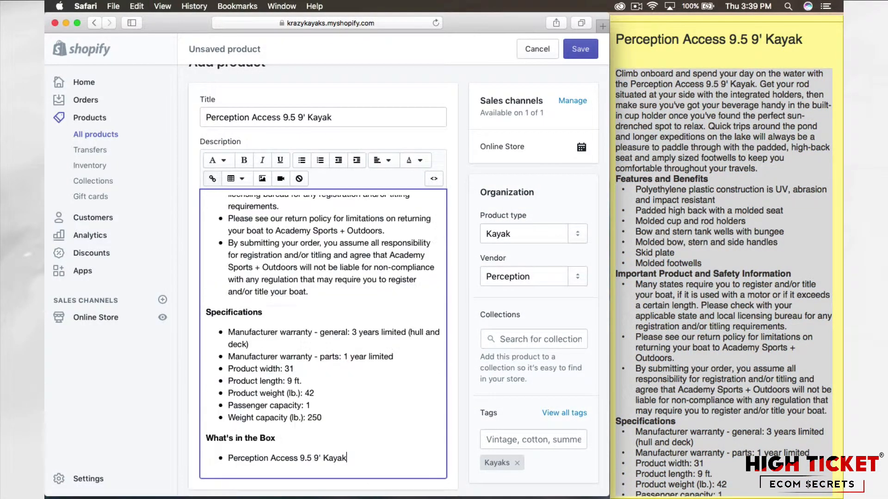
pyautogui.scroll(15, 348, 340)
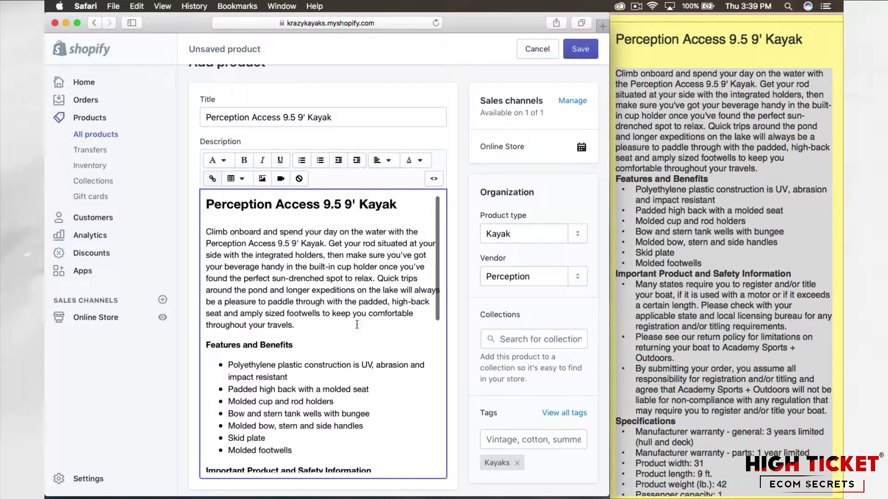
# Step: Copy the Perception kayak's SKU from the note and enter 106751 as the product's SKU
pyautogui.scroll(-10, 462, 259)
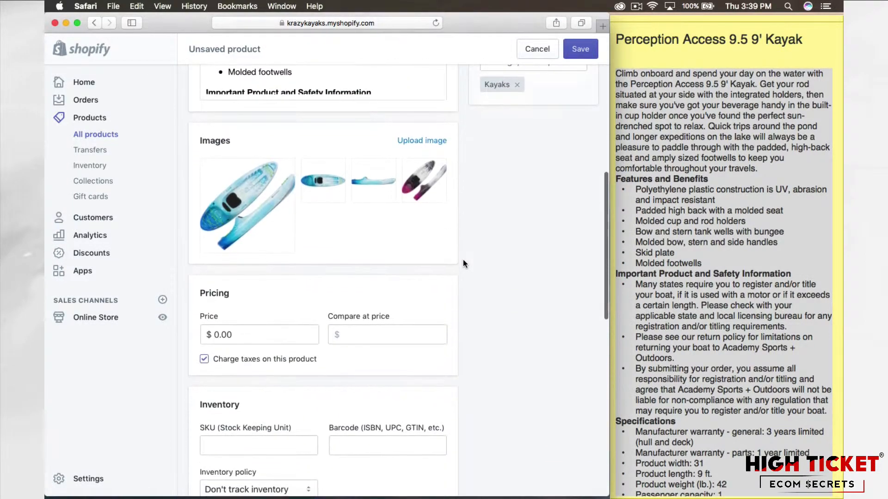
pyautogui.scroll(-3, 463, 260)
pyautogui.scroll(-5, 735, 397)
pyautogui.click(734, 397)
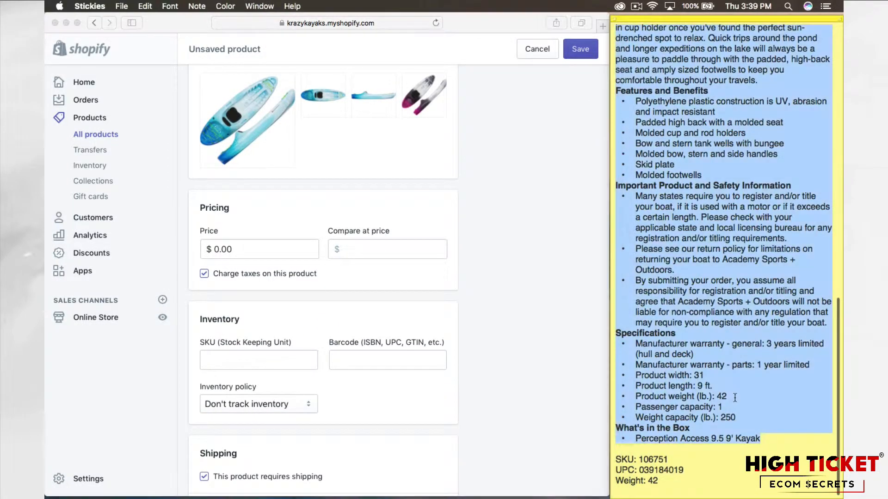
pyautogui.click(670, 461)
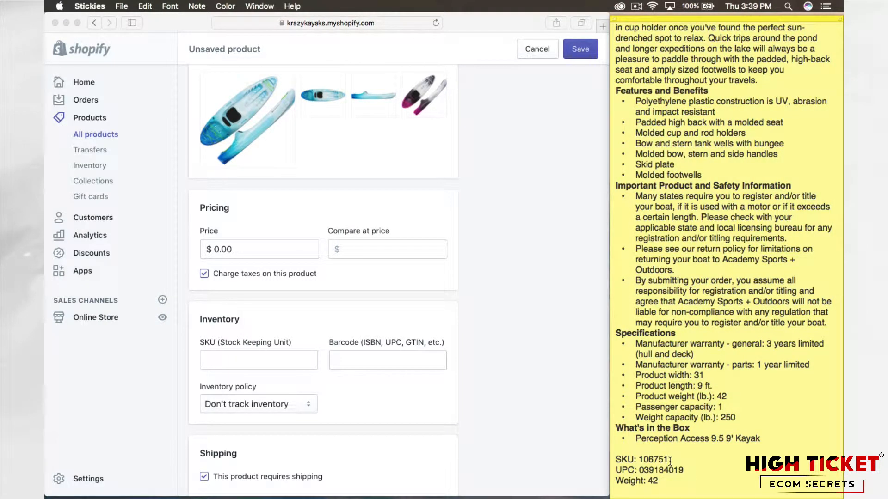
pyautogui.moveTo(669, 461); pyautogui.dragTo(641, 461)
pyautogui.press('super+c')
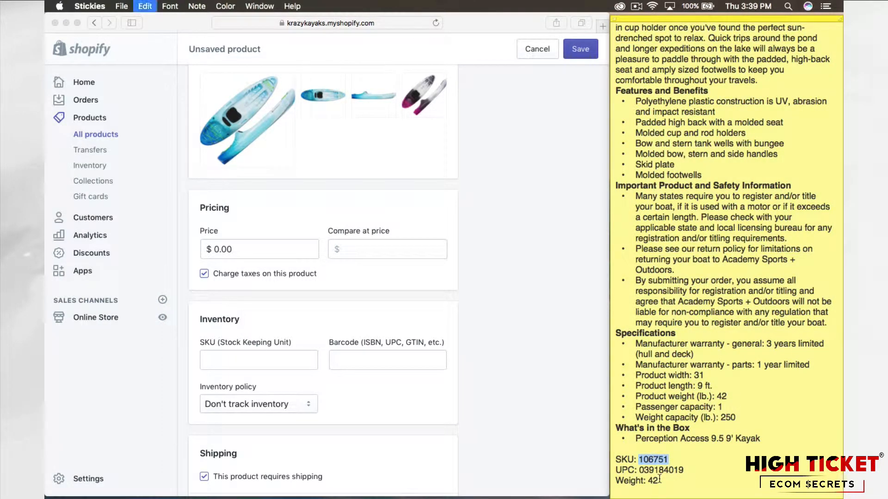
pyautogui.click(274, 359)
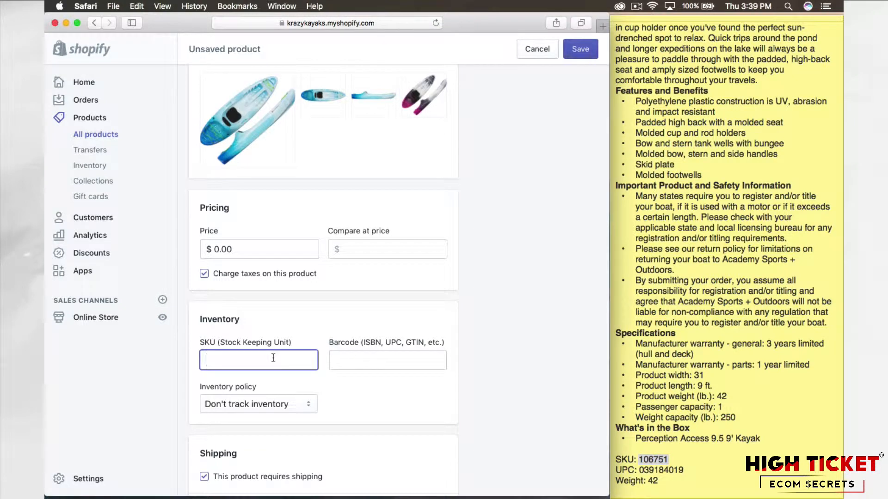
pyautogui.press('super+v')
# Step: Copy the Perception kayak's UPC from the note and enter 039184019 as the product's barcode
pyautogui.click(695, 470)
pyautogui.moveTo(695, 470); pyautogui.dragTo(641, 472)
pyautogui.press('super+c')
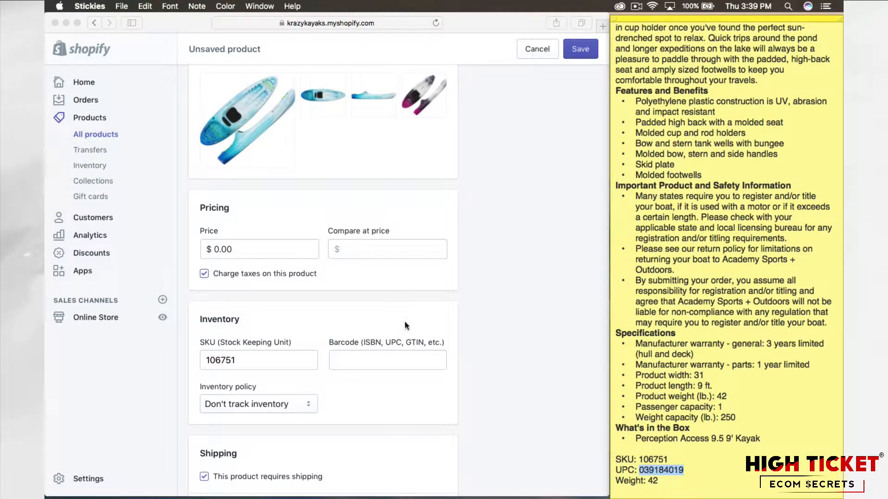
pyautogui.click(391, 363)
pyautogui.press('super+v')
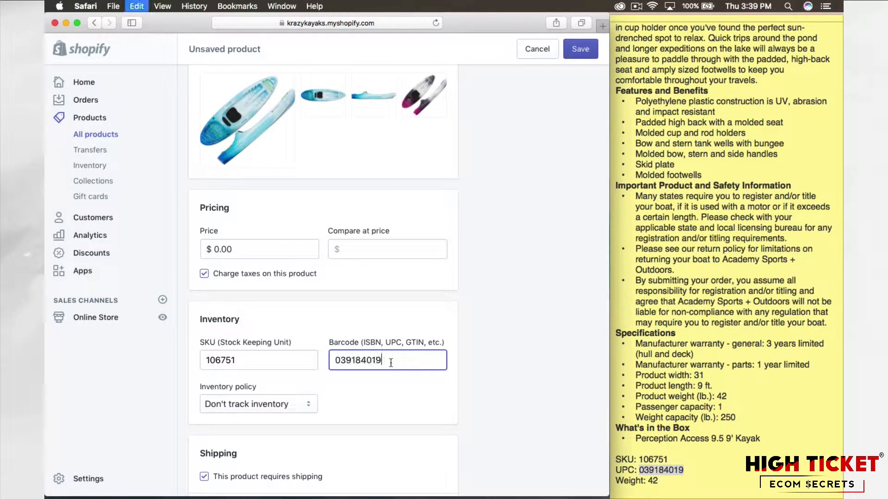
pyautogui.click(475, 374)
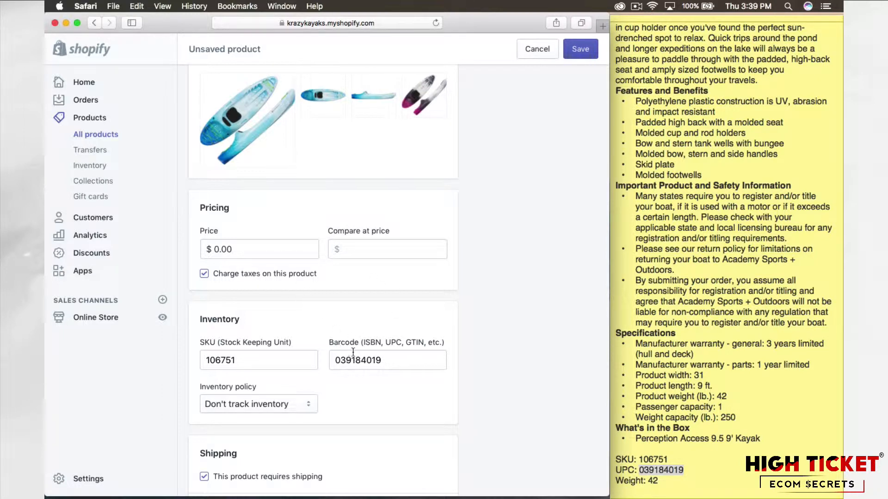
# Step: Set the price to $549.00 and the compare at price to $699.00, and turn off charging taxes on this product
pyautogui.click(261, 247)
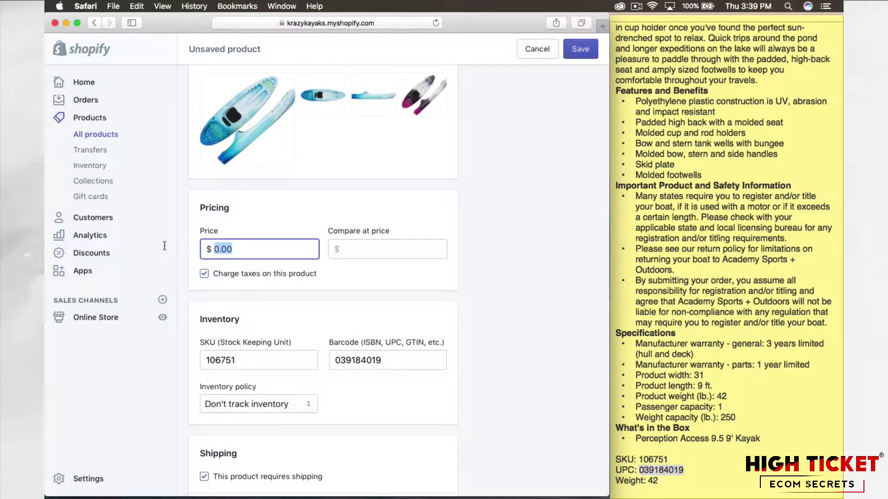
pyautogui.write('549')
pyautogui.press('Tab')
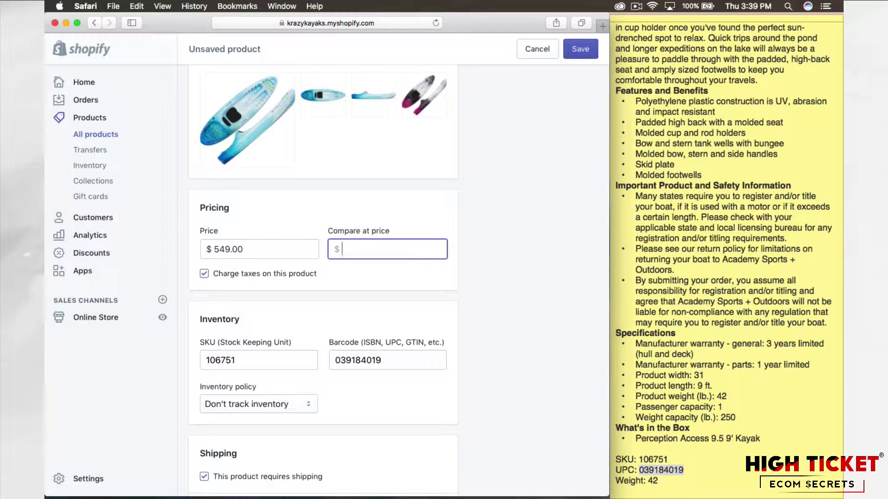
pyautogui.write('699.00')
pyautogui.click(476, 261)
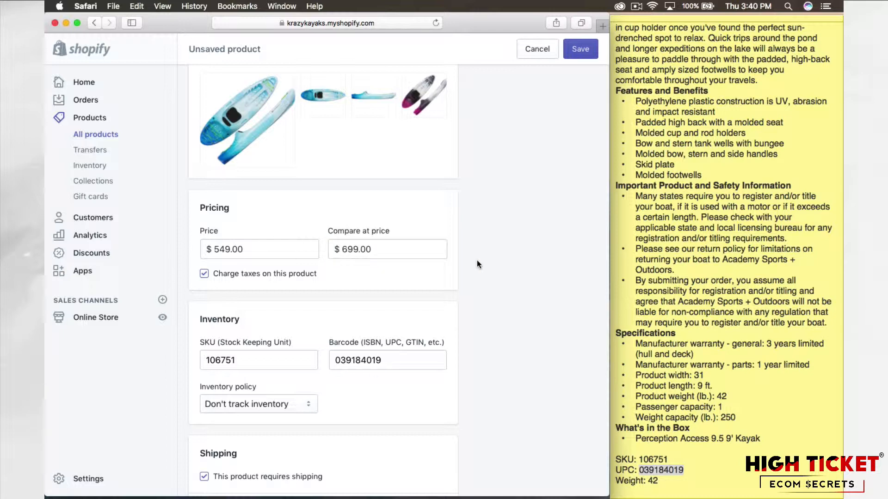
pyautogui.click(203, 274)
# Step: Set the product's shipping weight to 42 lb
pyautogui.scroll(-3, 538, 349)
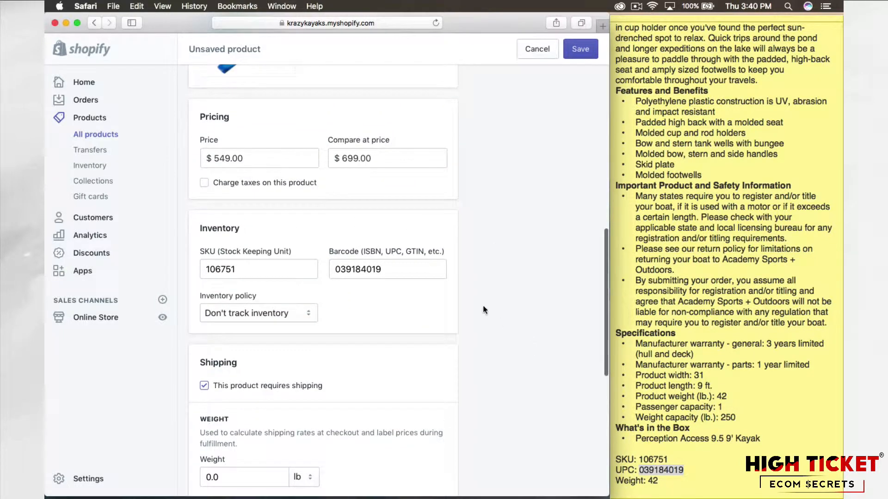
pyautogui.scroll(-4, 482, 305)
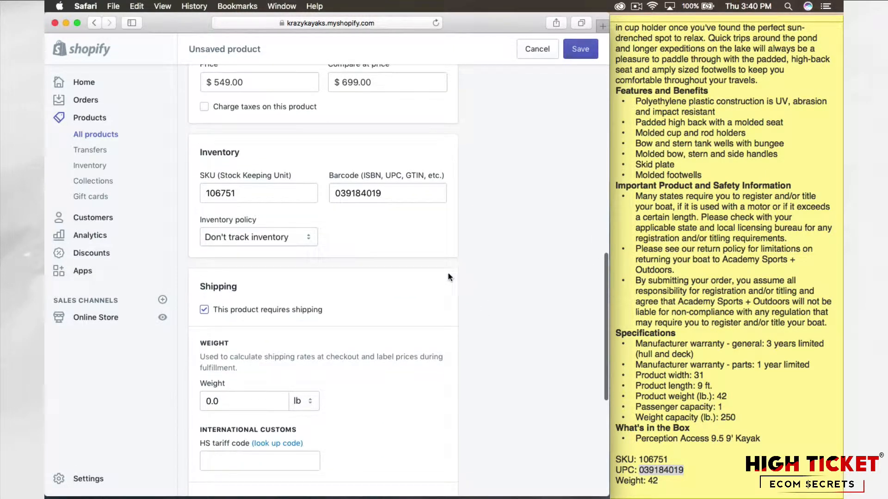
pyautogui.scroll(-3, 477, 264)
pyautogui.scroll(-3, 480, 264)
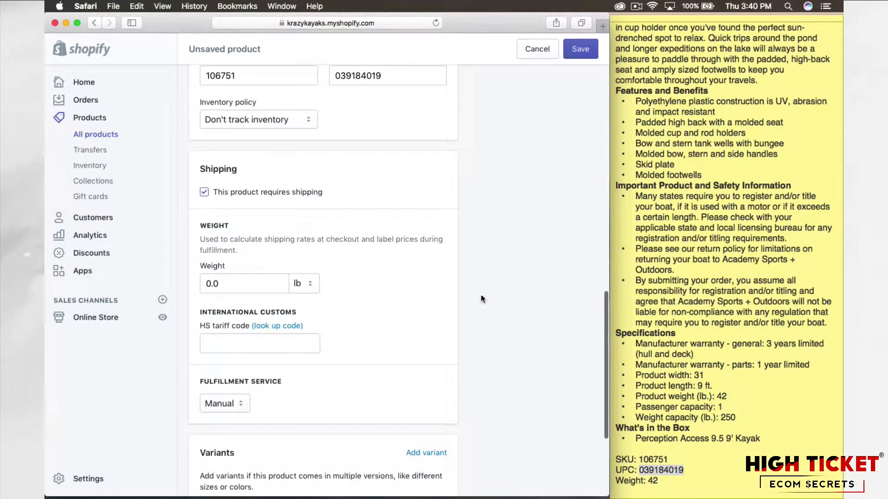
pyautogui.click(250, 285)
pyautogui.write('42')
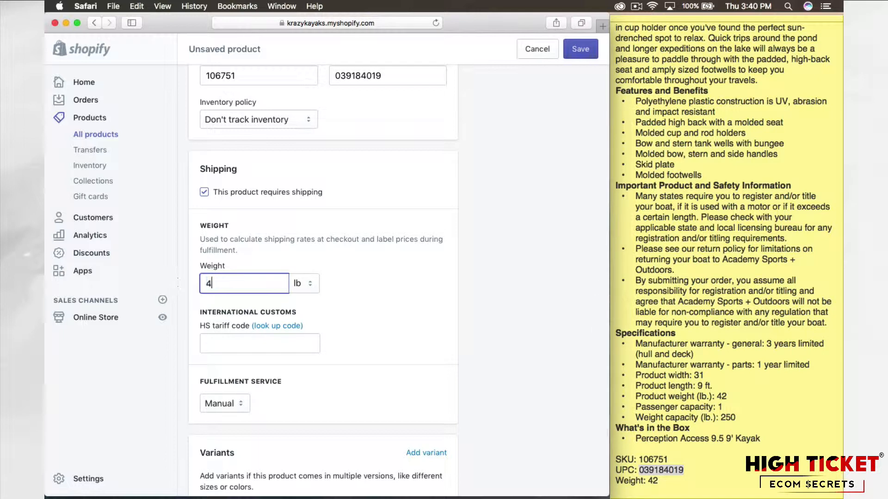
pyautogui.click(495, 323)
# Step: Start adding variants to the product and name the first option Color
pyautogui.scroll(-5, 494, 322)
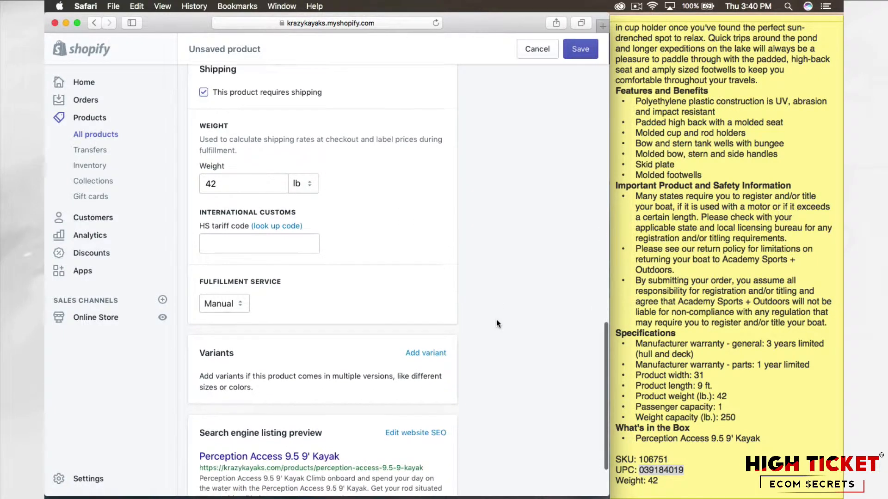
pyautogui.scroll(-2, 431, 304)
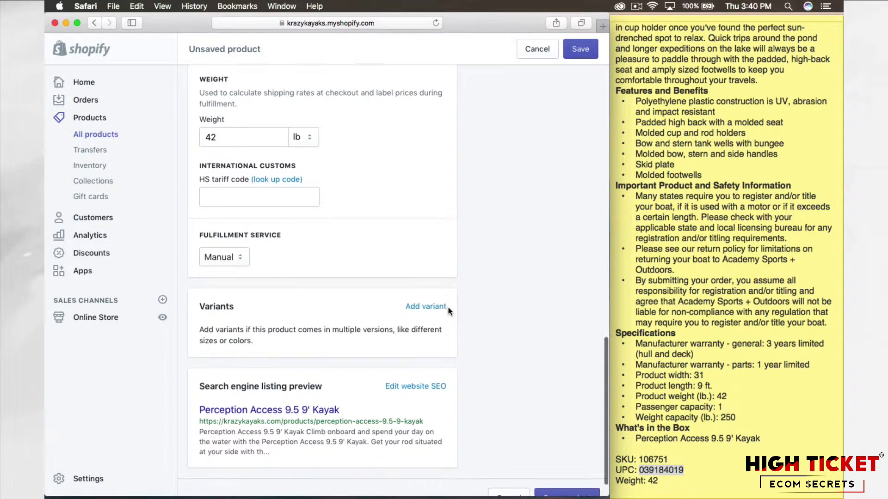
pyautogui.click(427, 297)
pyautogui.scroll(-2, 507, 249)
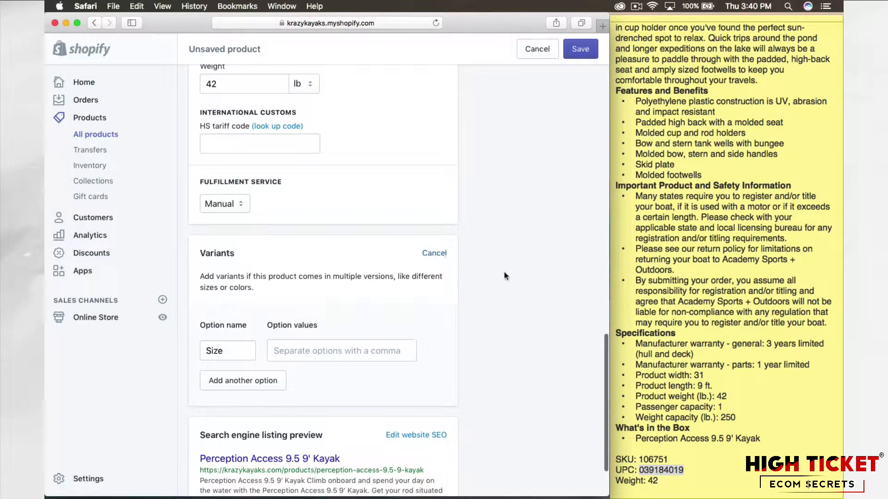
pyautogui.scroll(-1, 504, 272)
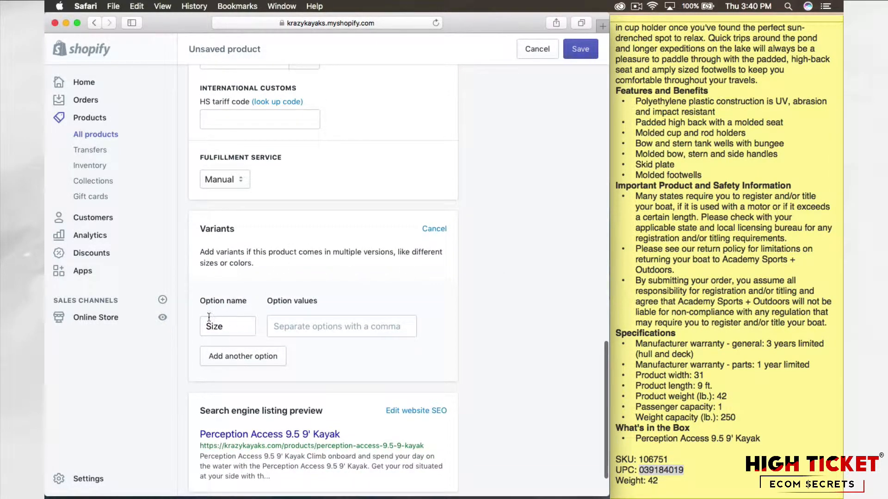
pyautogui.doubleClick(234, 327)
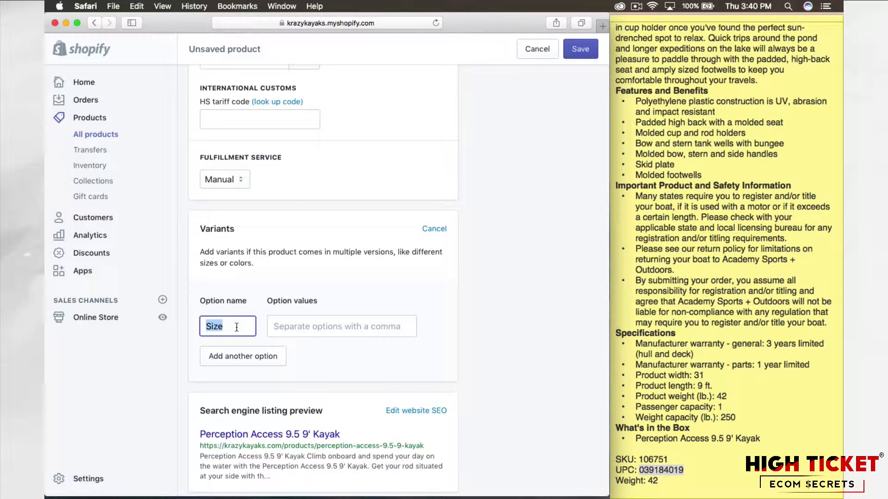
pyautogui.click(472, 277)
pyautogui.scroll(10, 472, 278)
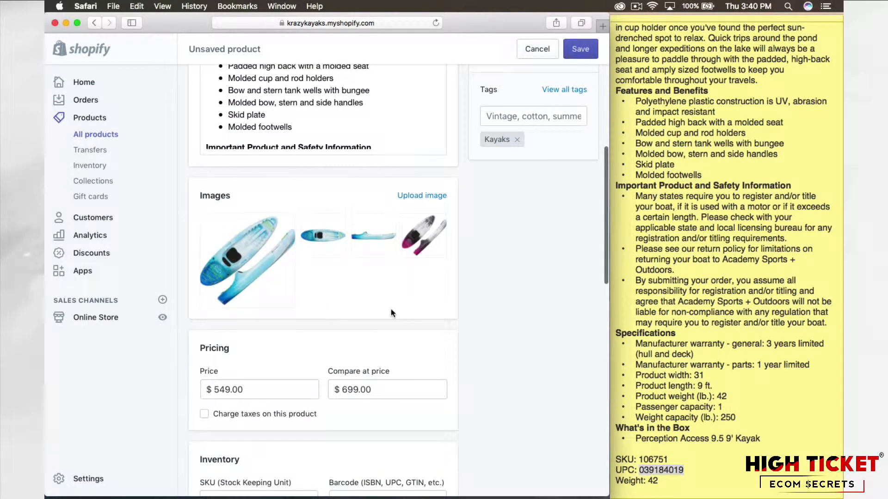
pyautogui.scroll(-9, 457, 292)
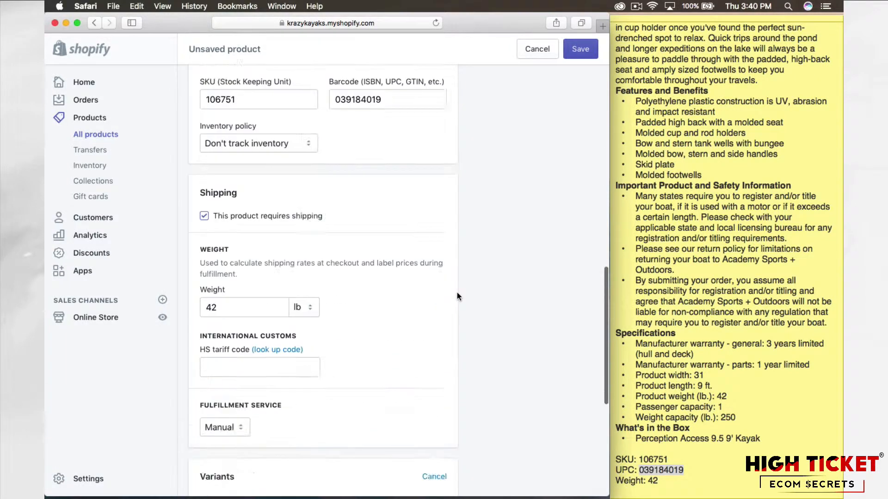
pyautogui.scroll(-6, 457, 292)
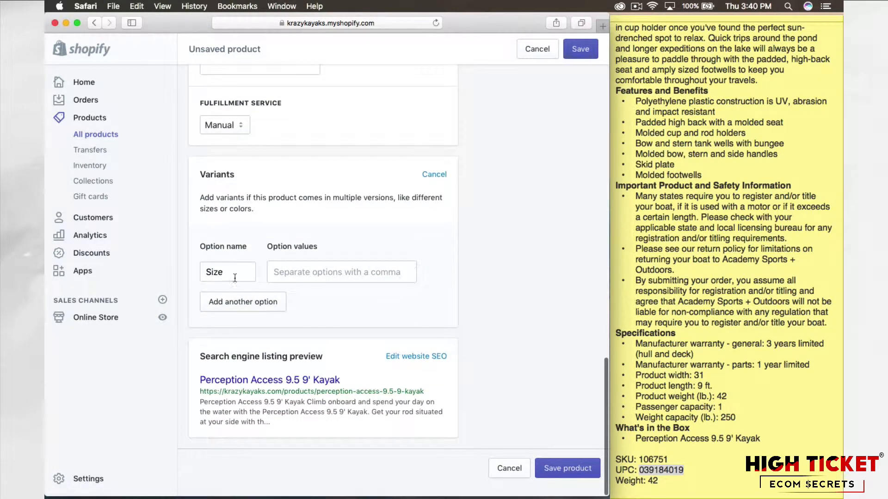
pyautogui.doubleClick(235, 277)
pyautogui.write('C')
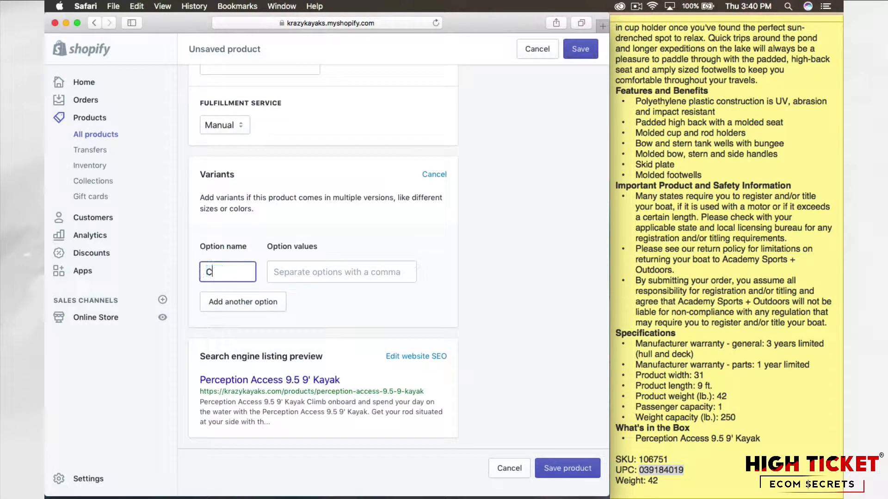
pyautogui.write('olo')
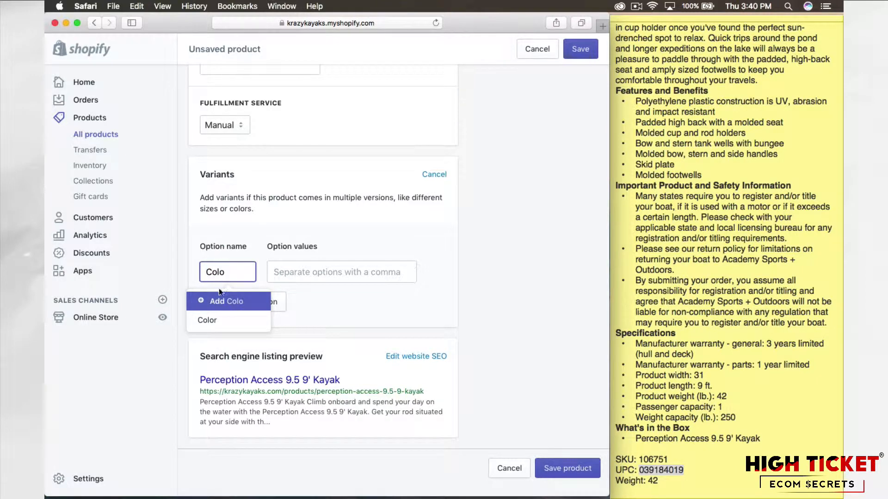
pyautogui.click(221, 320)
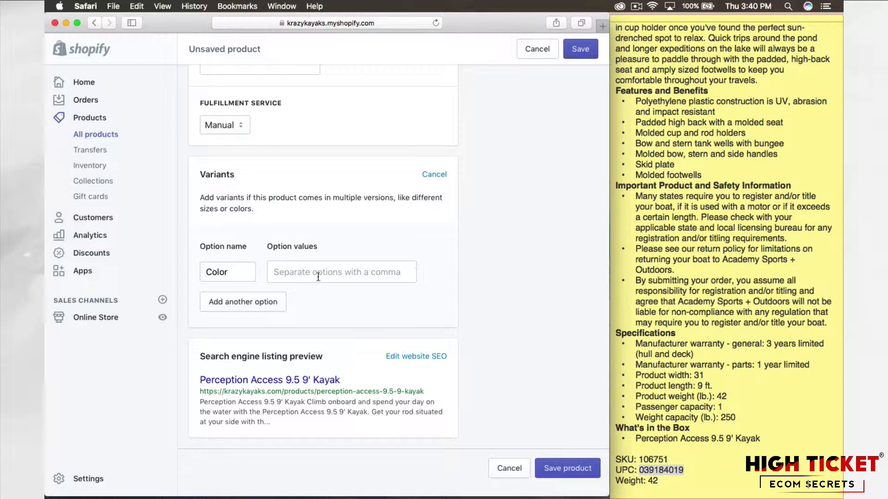
# Step: Add Blue/White and Purple/White as values of the Color option
pyautogui.click(302, 277)
pyautogui.write('Blue/')
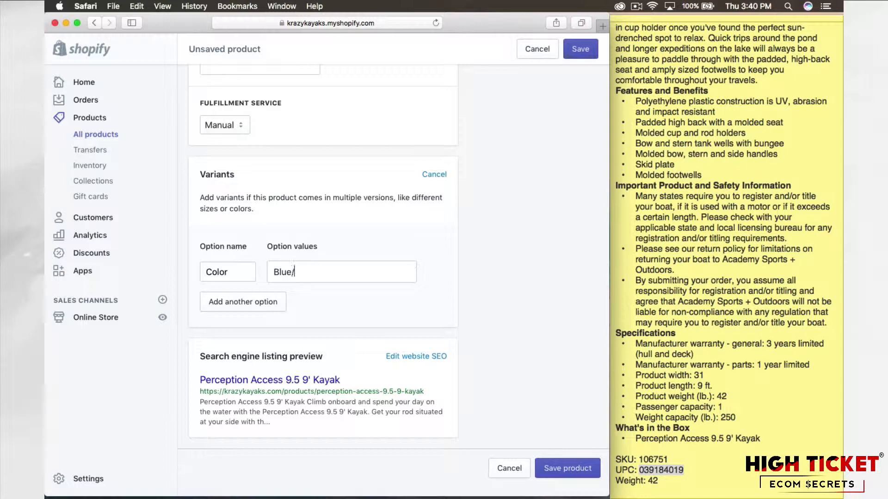
pyautogui.write('White')
pyautogui.press('Return')
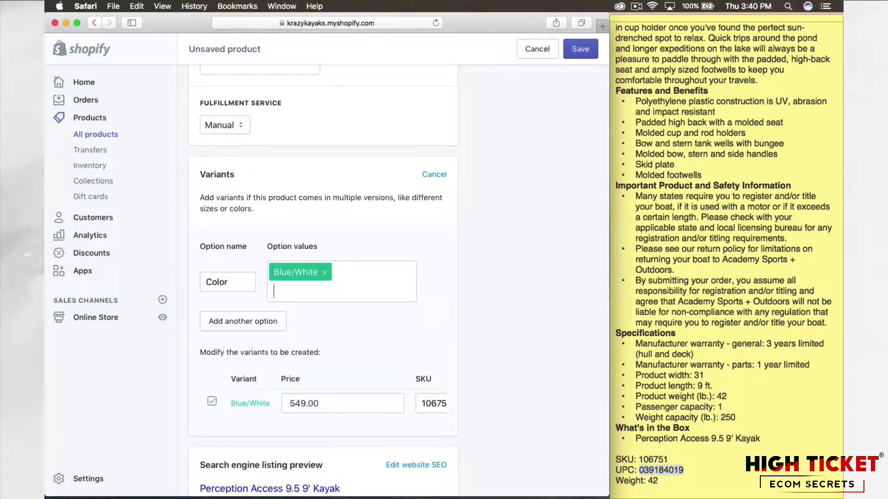
pyautogui.write('Purple/White')
pyautogui.press('Return')
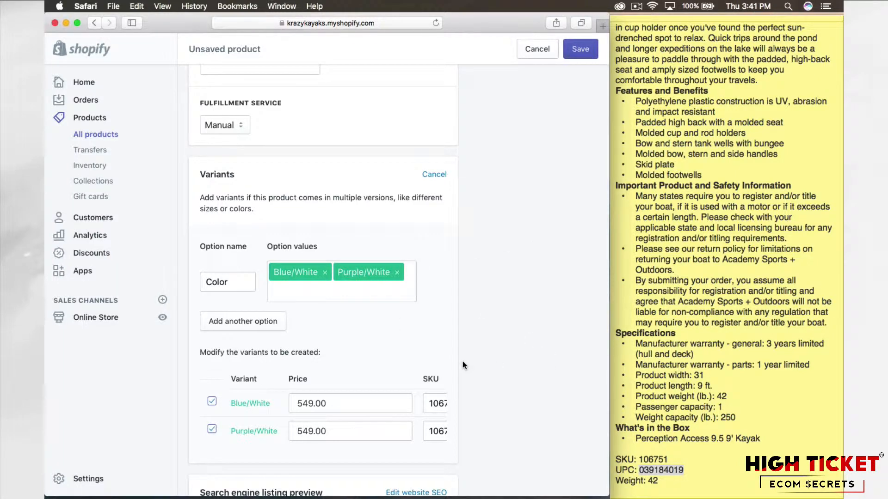
# Step: Add a second variant option and name it Length
pyautogui.scroll(10, 463, 365)
pyautogui.scroll(5, 462, 365)
pyautogui.scroll(-5, 462, 365)
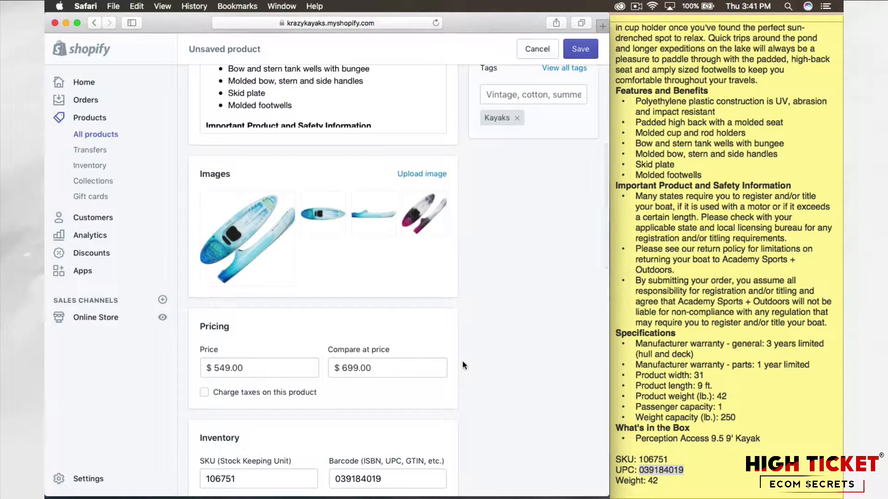
pyautogui.scroll(-7, 462, 366)
pyautogui.scroll(-8, 462, 365)
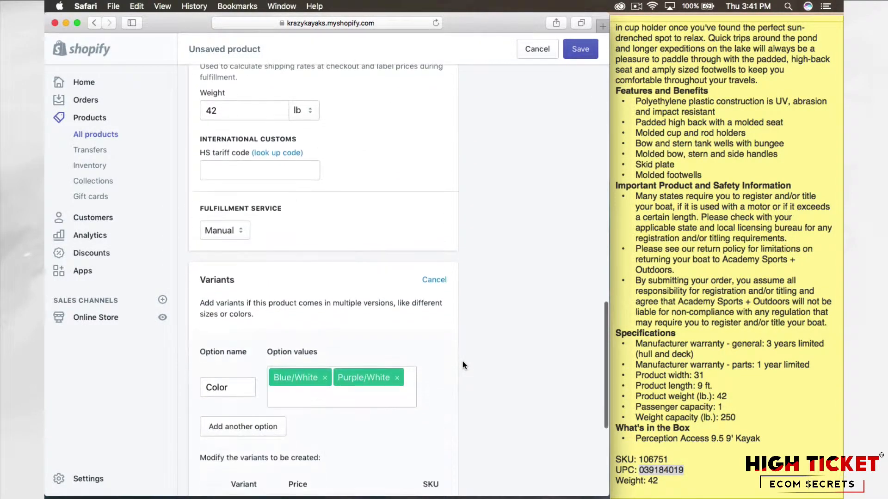
pyautogui.click(245, 340)
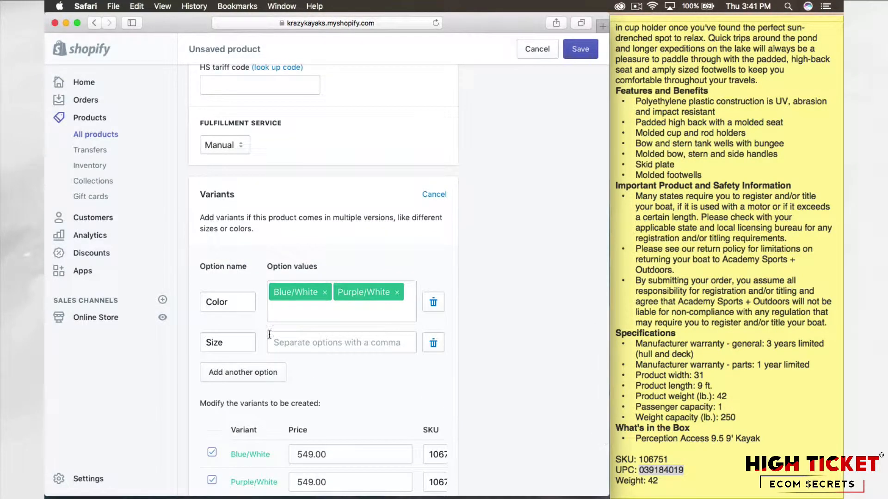
pyautogui.moveTo(224, 342); pyautogui.dragTo(186, 343)
pyautogui.write('Ne')
pyautogui.press('BackSpace')
pyautogui.press('BackSpace')
pyautogui.write('ngth')
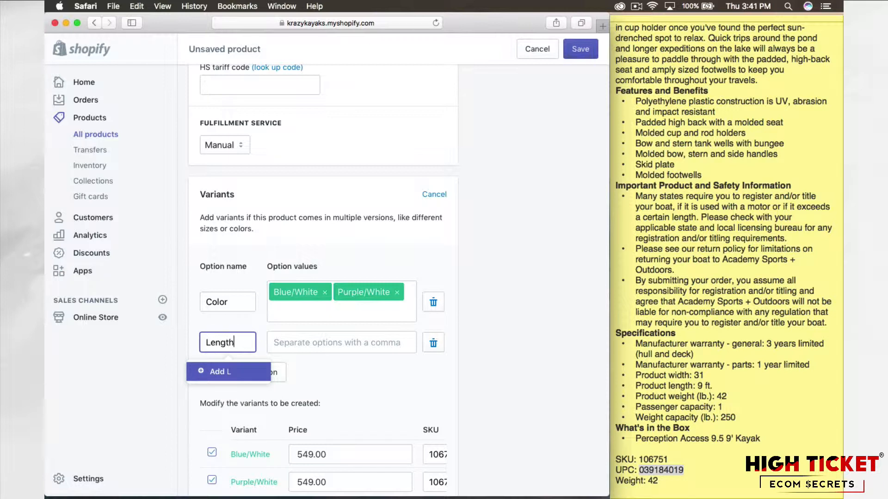
pyautogui.click(229, 375)
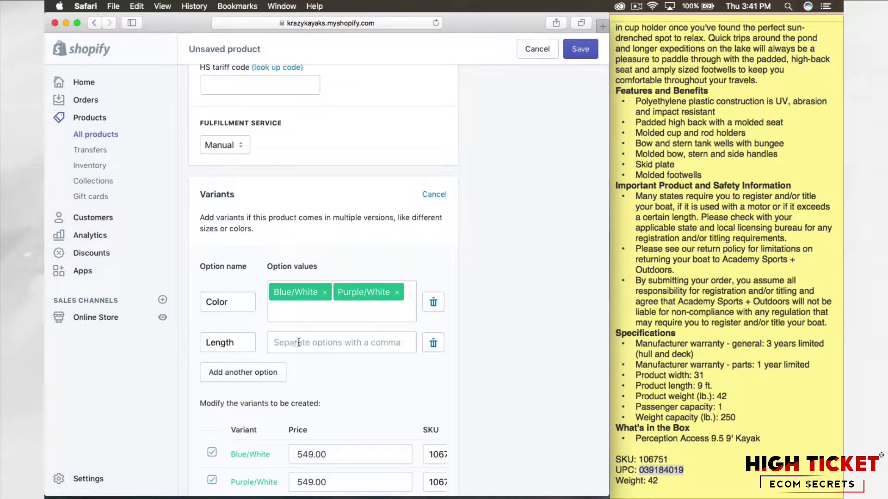
# Step: Enter 9' and 9.5' as values of the Length option
pyautogui.write('9')
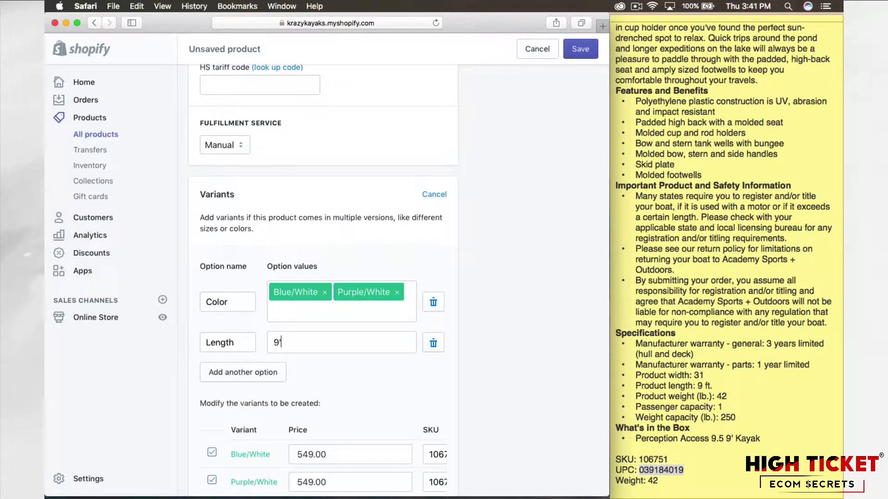
pyautogui.press('Return')
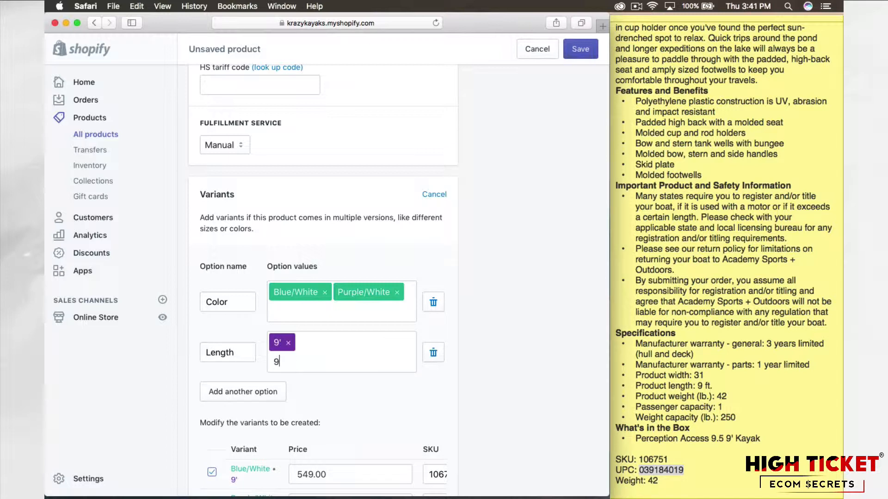
pyautogui.press('Return')
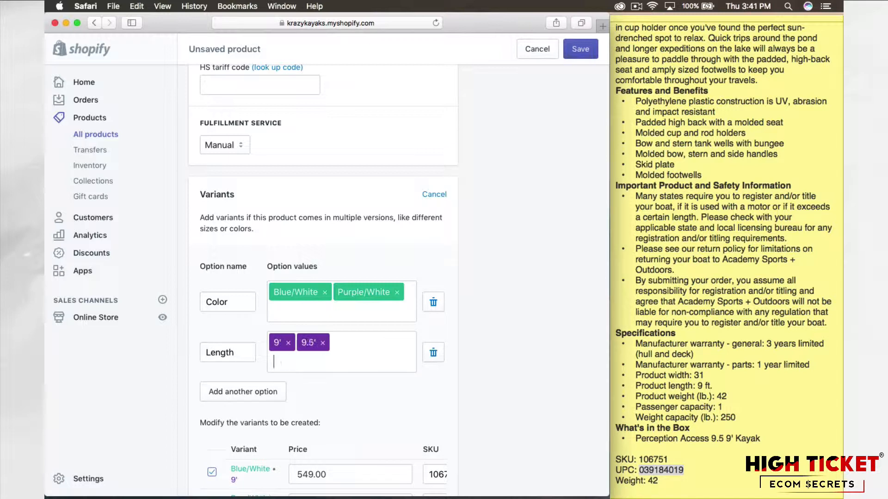
# Step: Examine the prices, SKUs and other columns of the color and length variants to be created
pyautogui.scroll(-1, 528, 341)
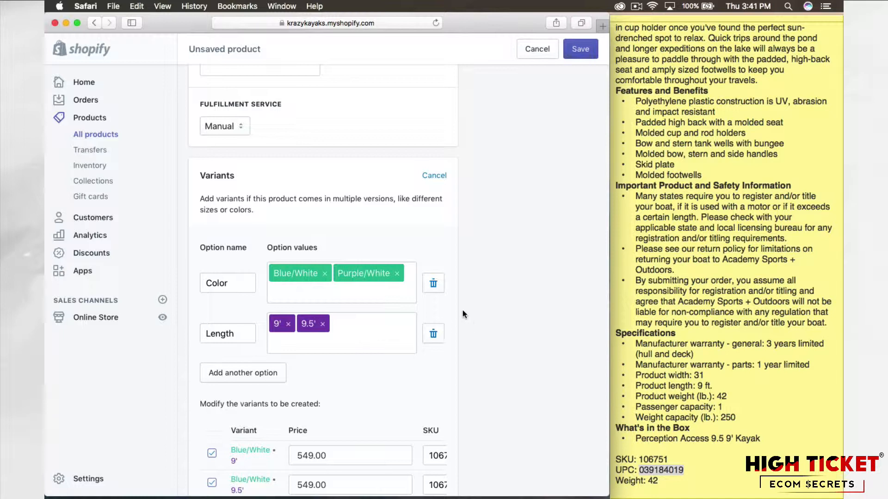
pyautogui.scroll(-1, 459, 306)
pyautogui.scroll(-8, 470, 304)
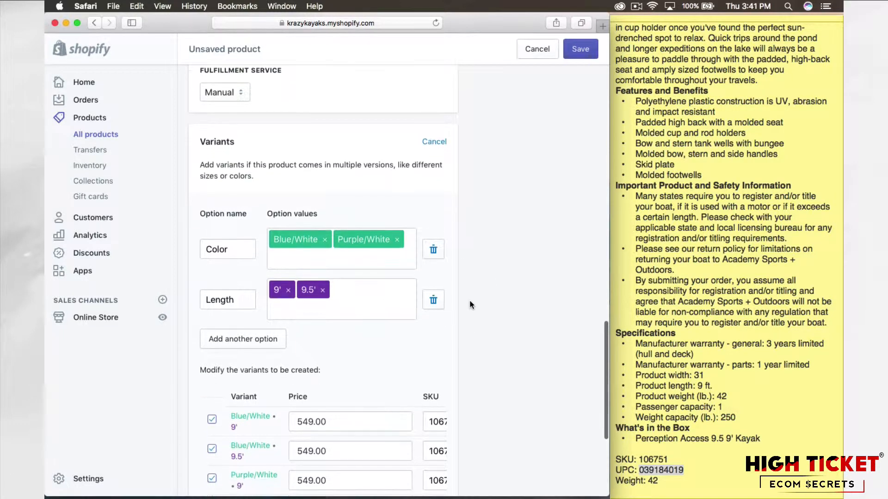
pyautogui.scroll(-3, 470, 300)
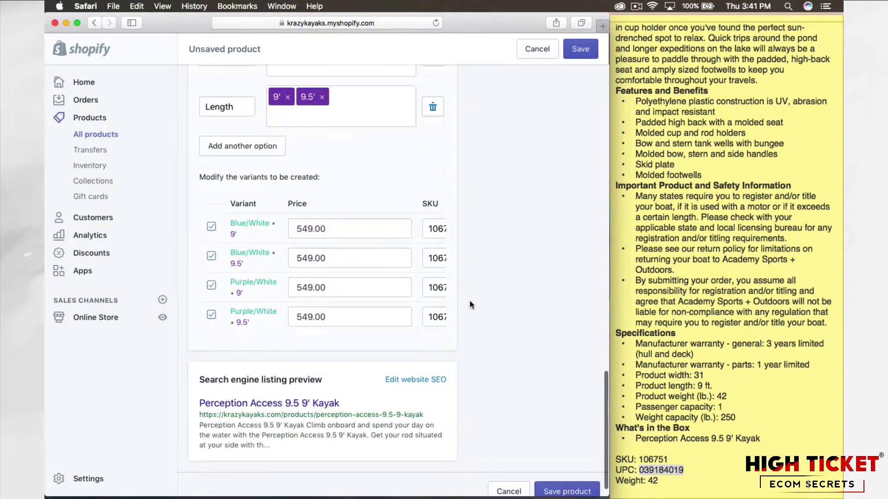
pyautogui.hscroll(5, 370, 270)
pyautogui.hscroll(-5, 370, 270)
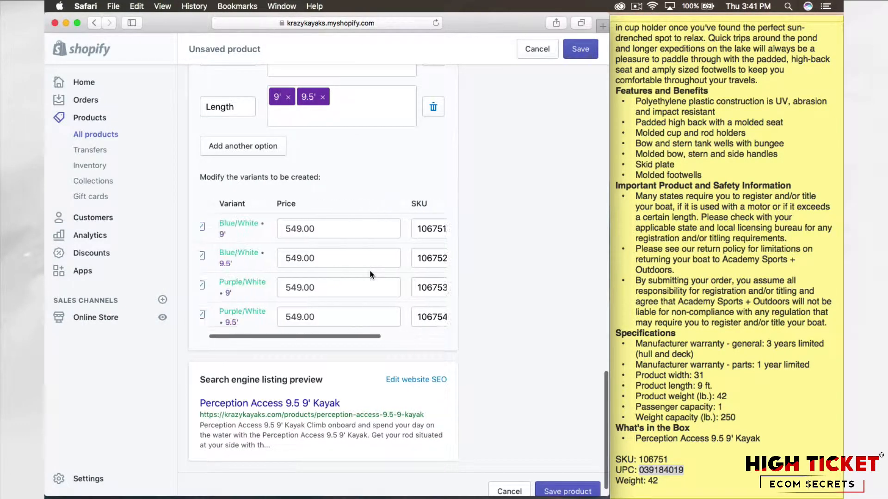
pyautogui.click(336, 264)
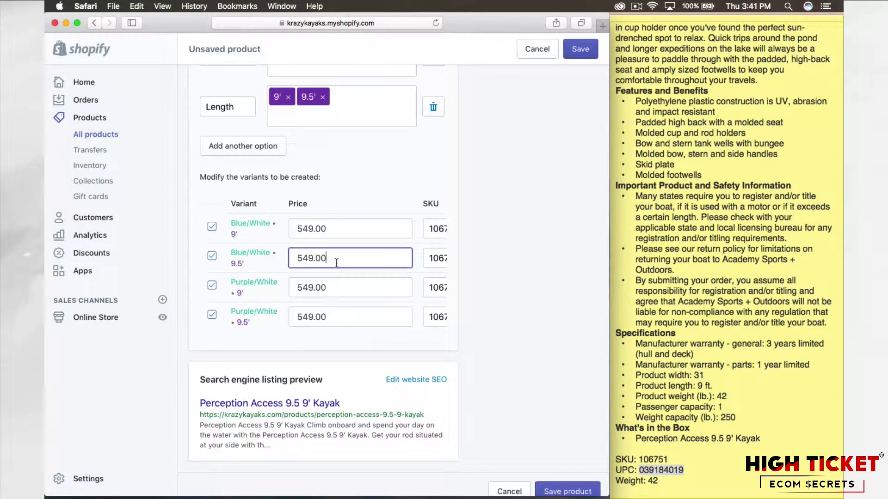
pyautogui.hscroll(2, 326, 230)
pyautogui.hscroll(-2, 347, 259)
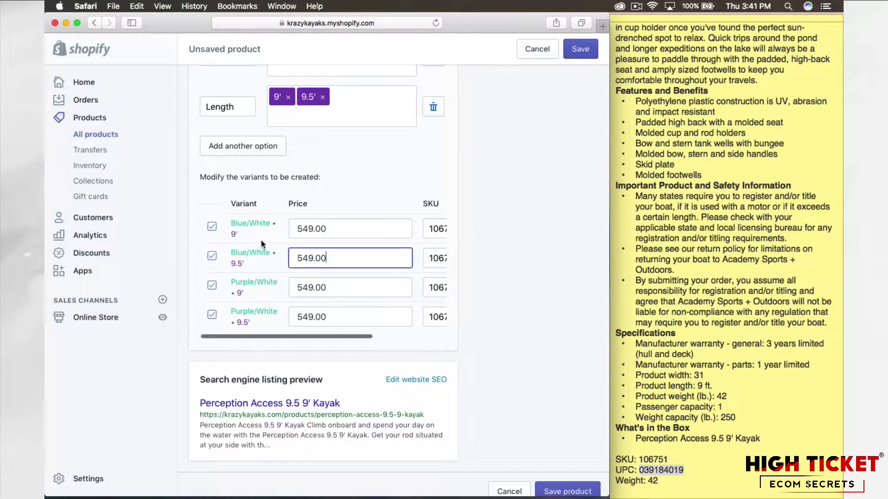
# Step: Set the price of both Purple/White variants, 9' and 9.5', to 599.00
pyautogui.click(314, 287)
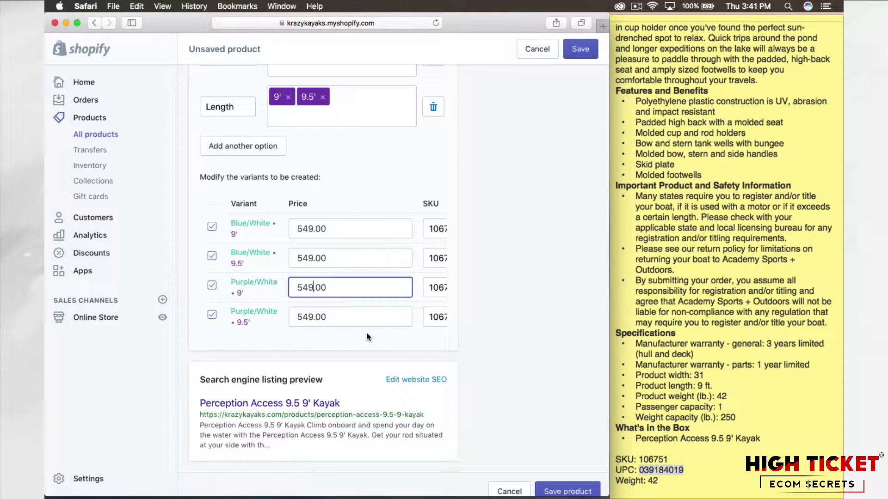
pyautogui.press('BackSpace')
pyautogui.press('BackSpace')
pyautogui.write('99')
pyautogui.click(314, 316)
pyautogui.press('BackSpace')
pyautogui.press('BackSpace')
pyautogui.write('99')
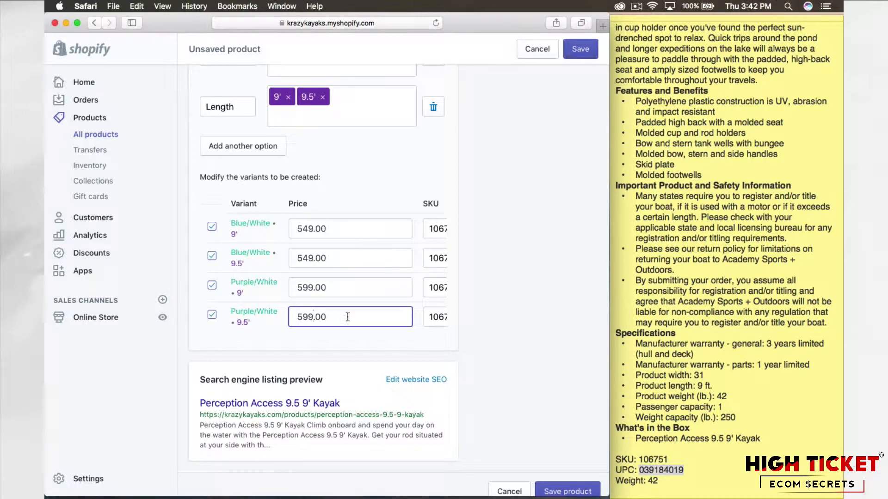
pyautogui.click(332, 341)
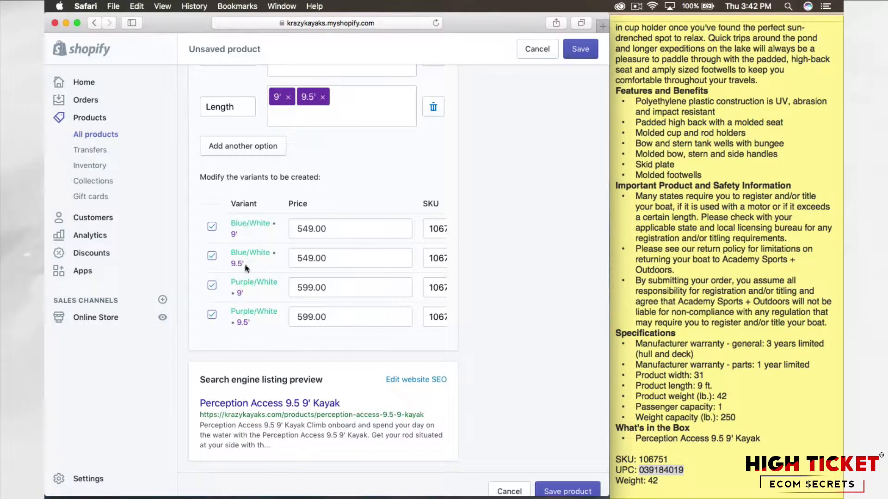
# Step: Set the price of the Blue/White 9.5' variant to 599.00 and the Purple/White 9' variant to 549.00
pyautogui.click(309, 257)
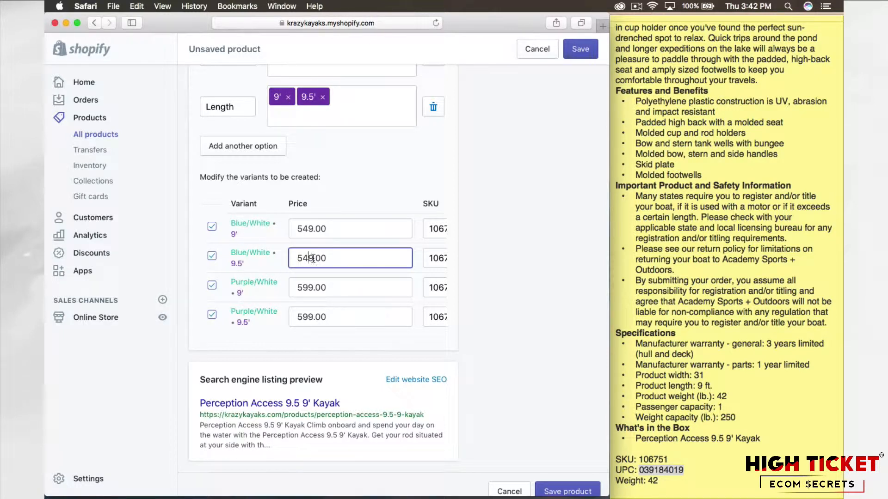
pyautogui.press('BackSpace')
pyautogui.press('BackSpace')
pyautogui.write('99')
pyautogui.click(310, 288)
pyautogui.press('BackSpace')
pyautogui.press('BackSpace')
pyautogui.write('49')
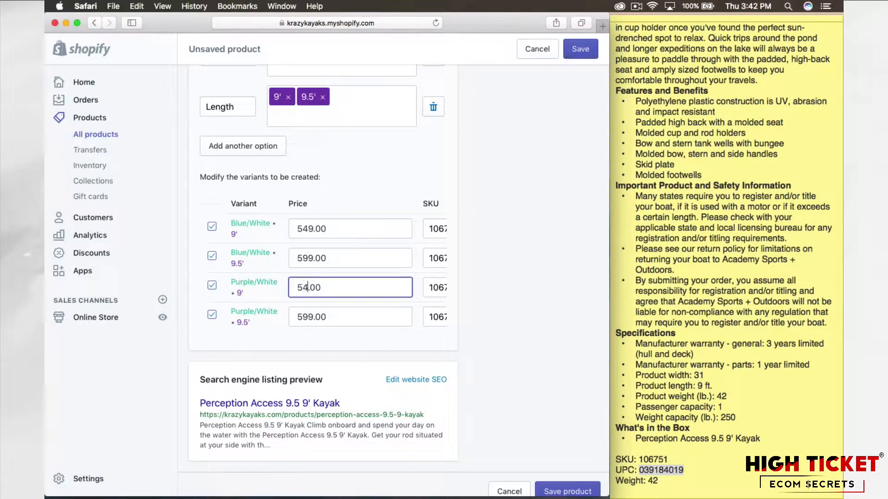
pyautogui.click(341, 334)
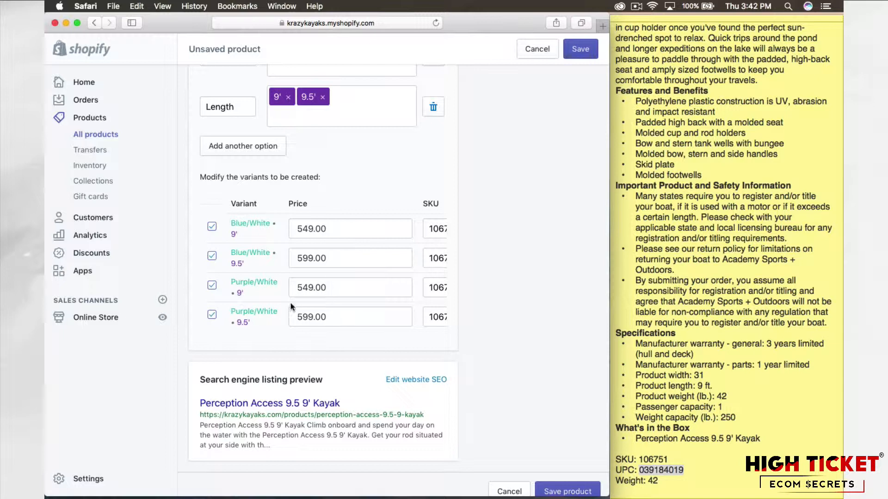
# Step: Set the SKU of the Blue/White 9.5' and both Purple/White variants to the base number 106751
pyautogui.hscroll(5, 303, 343)
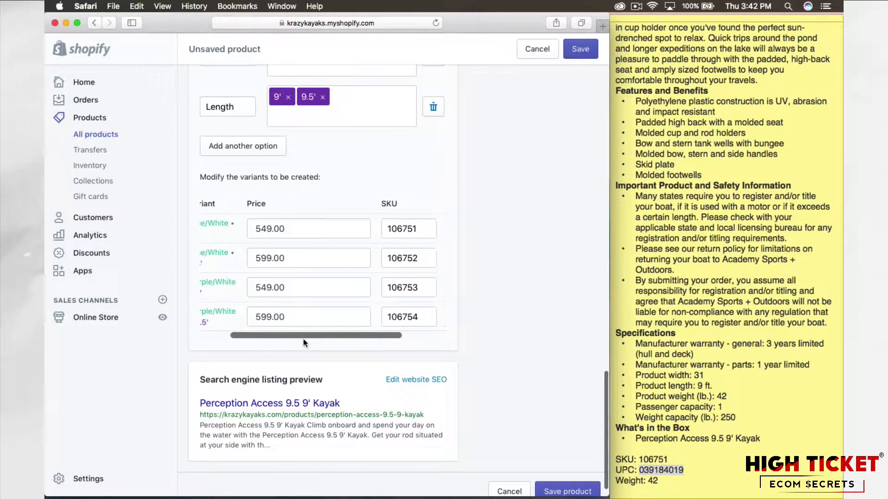
pyautogui.hscroll(-3, 304, 343)
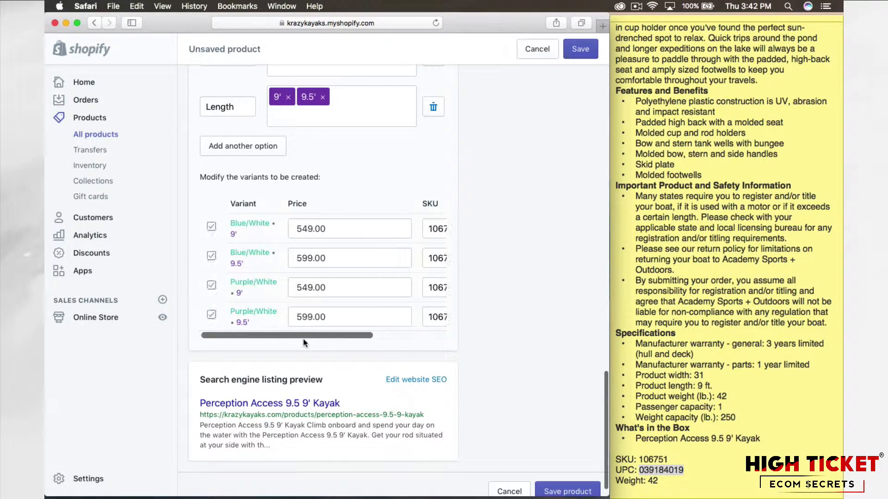
pyautogui.hscroll(4, 304, 342)
pyautogui.hscroll(1, 304, 342)
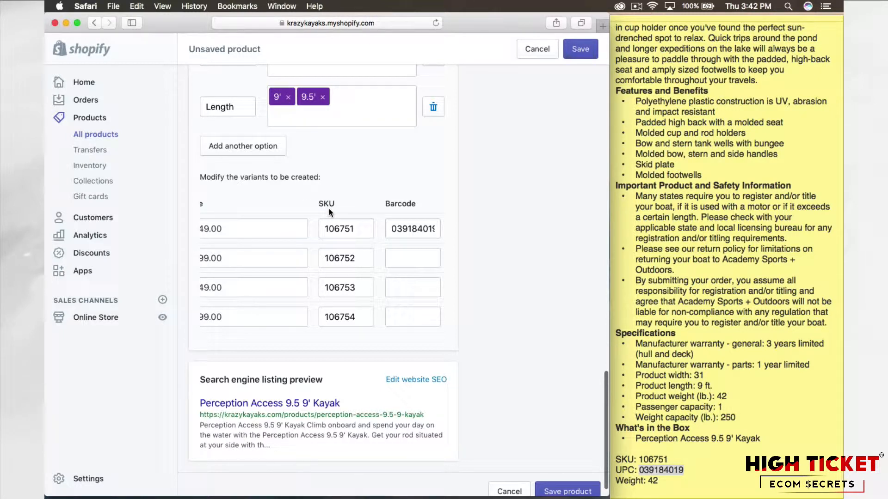
pyautogui.click(359, 258)
pyautogui.press('BackSpace')
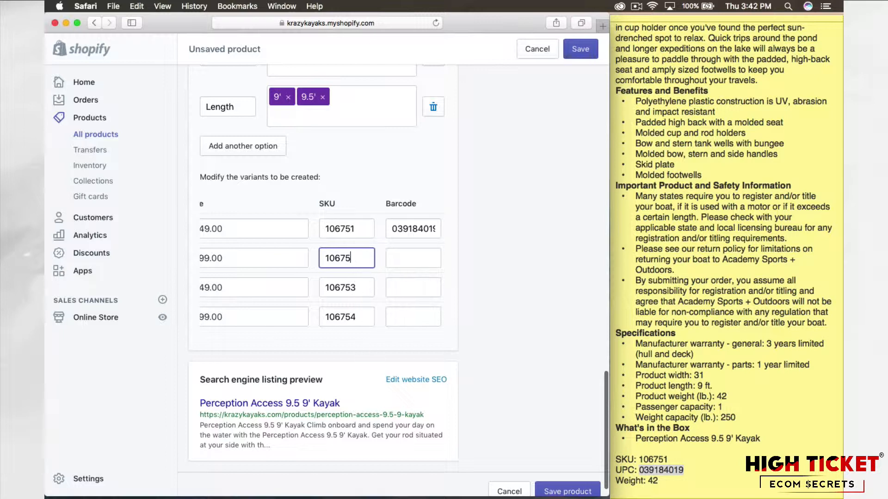
pyautogui.write('1')
pyautogui.click(355, 286)
pyautogui.press('BackSpace')
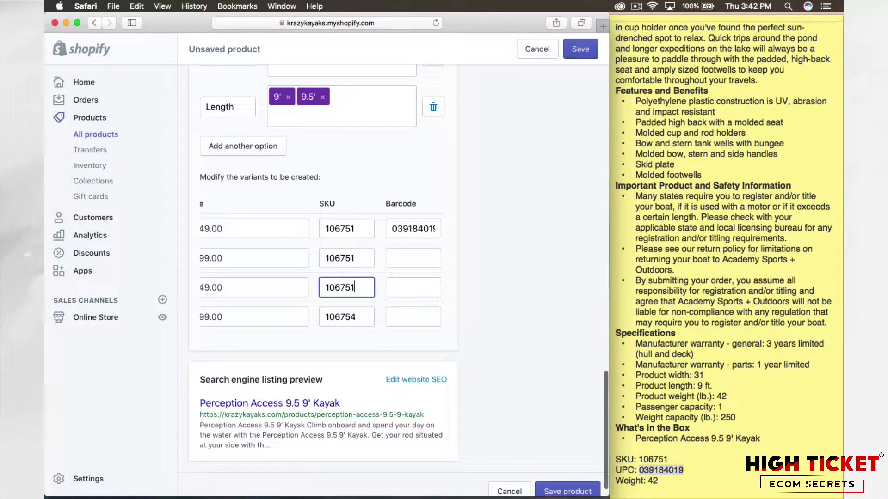
pyautogui.click(355, 319)
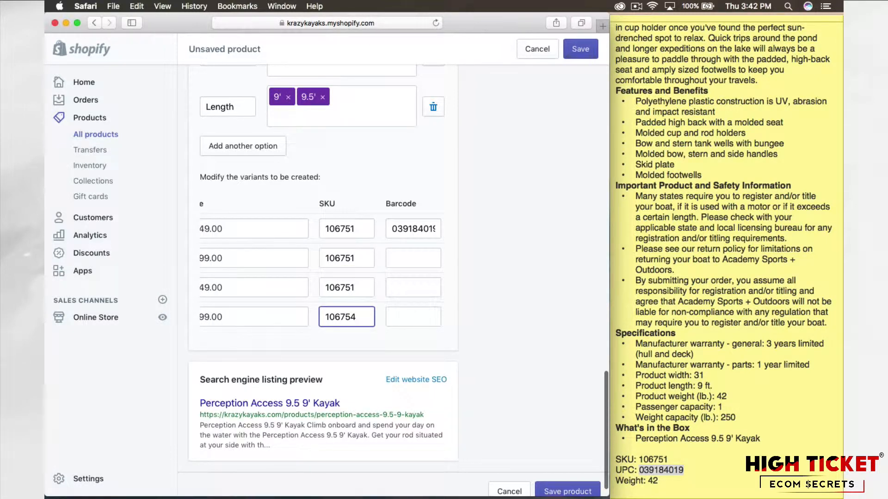
pyautogui.click(320, 338)
pyautogui.hscroll(-5, 321, 338)
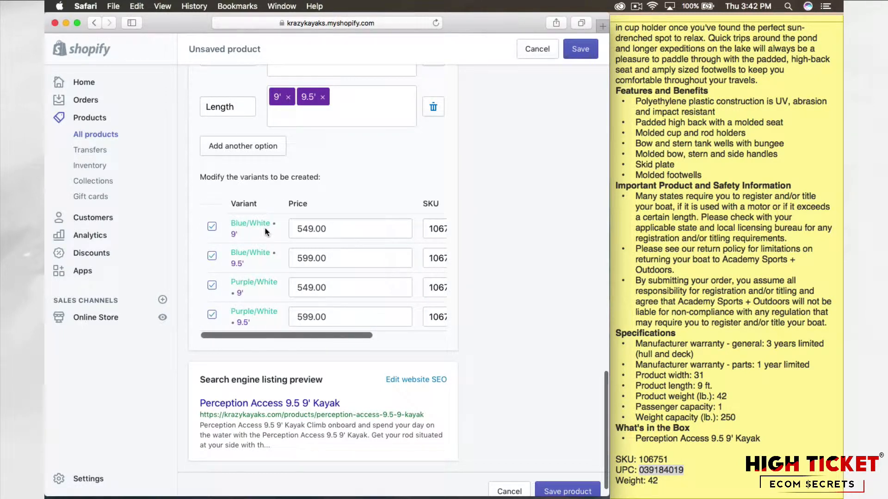
# Step: Extend the Blue/White SKUs to 106751BW for the 9' variant and 106751BW95 for the 9.5' variant
pyautogui.hscroll(4, 266, 232)
pyautogui.click(392, 230)
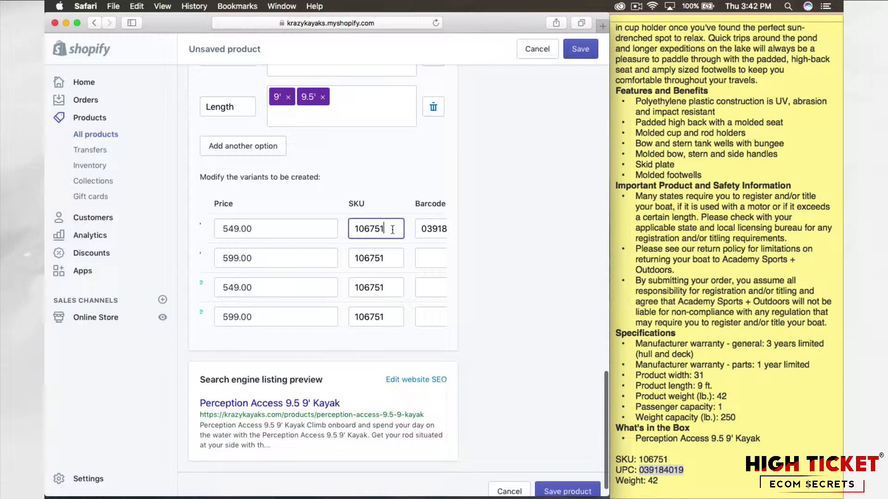
pyautogui.write('b')
pyautogui.write('BW')
pyautogui.click(391, 258)
pyautogui.write('BW95')
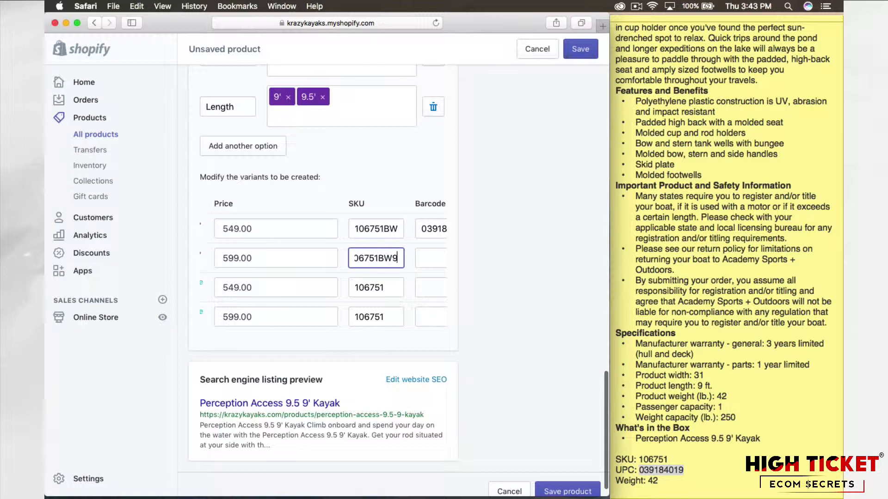
# Step: Extend the Purple/White SKUs to 106751PW for the 9' variant and 106751PW95 for the 9.5' variant
pyautogui.click(395, 289)
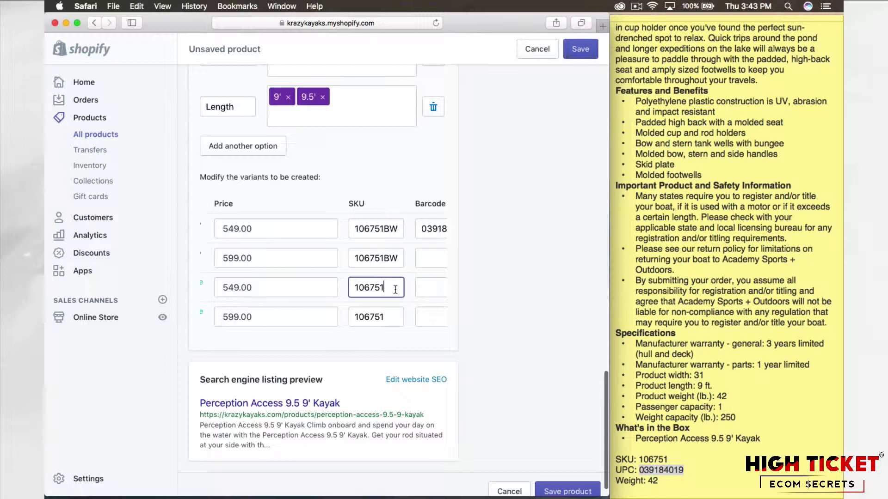
pyautogui.write('PW')
pyautogui.click(384, 317)
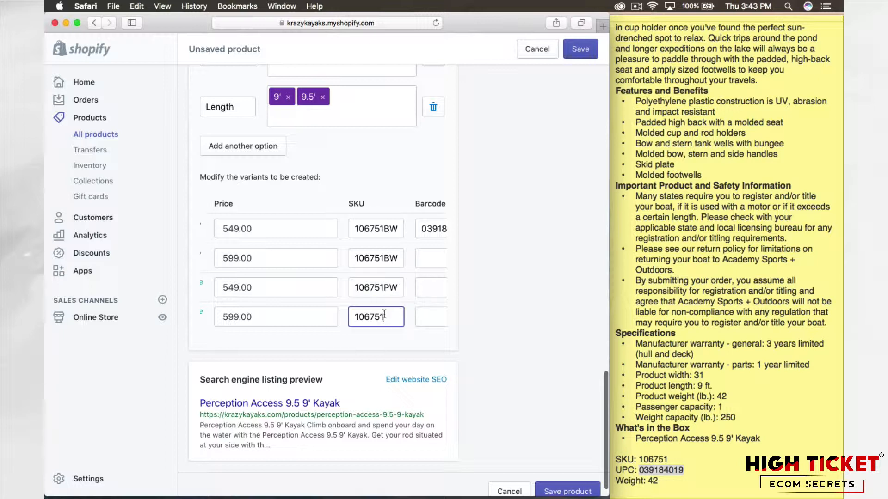
pyautogui.write('PW95')
pyautogui.click(372, 357)
# Step: Review the prices, SKUs and barcodes of the four color and length variants
pyautogui.hscroll(-5, 348, 332)
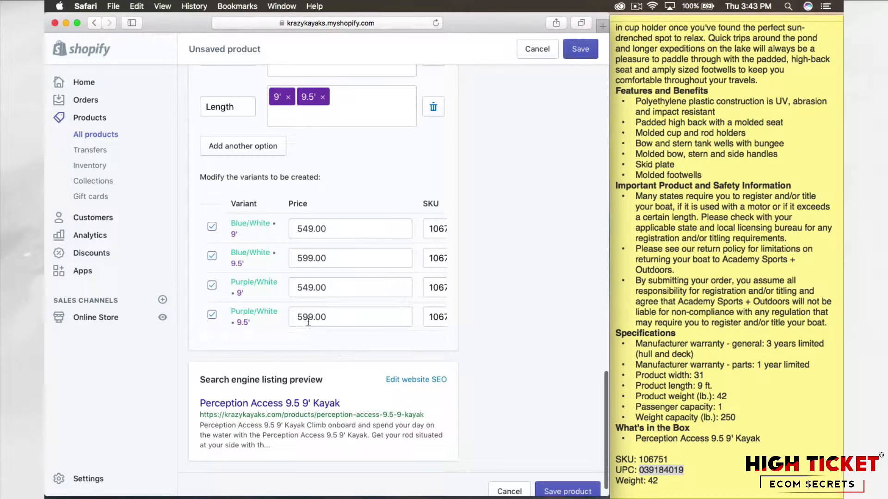
pyautogui.hscroll(3, 350, 310)
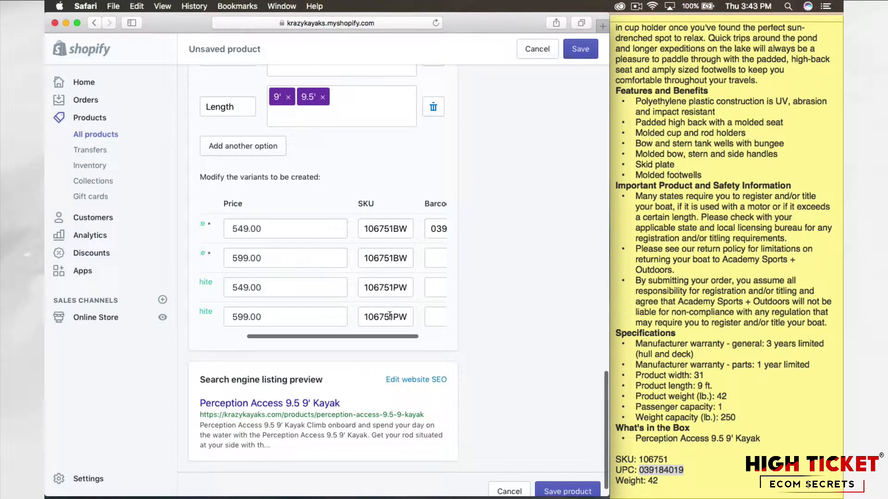
pyautogui.hscroll(-3, 382, 320)
pyautogui.hscroll(1, 388, 319)
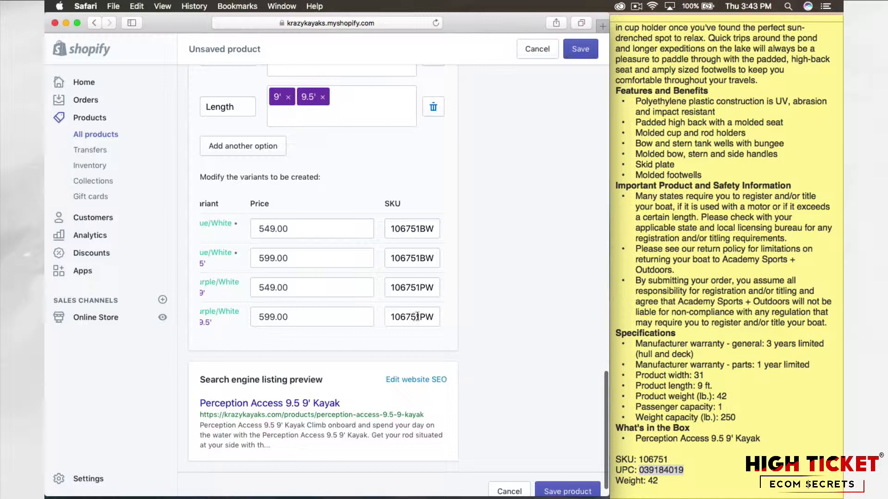
pyautogui.hscroll(-3, 336, 319)
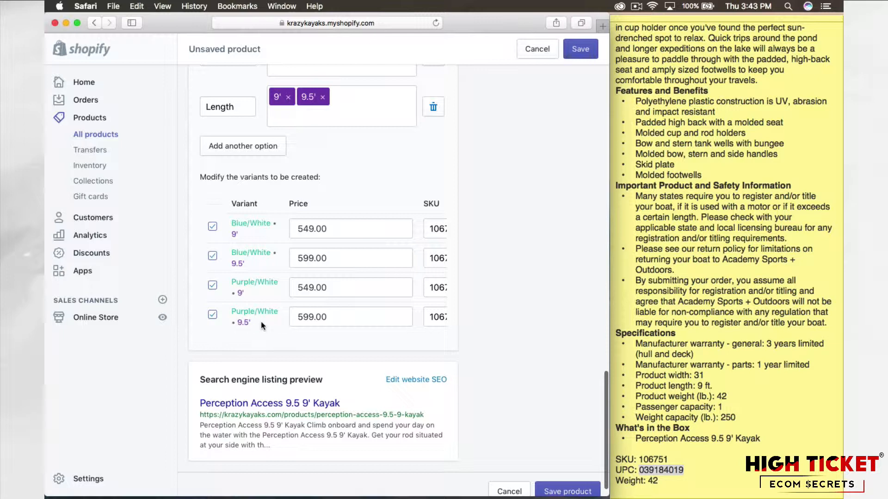
pyautogui.hscroll(3, 312, 326)
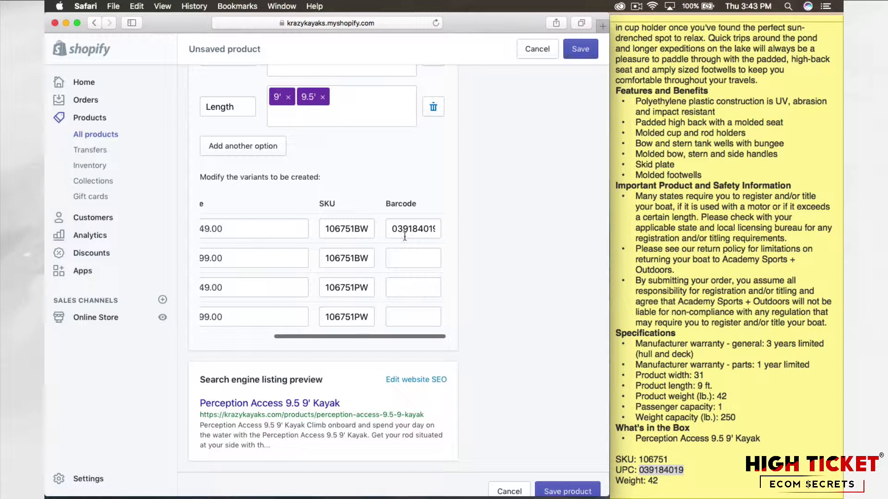
pyautogui.click(391, 228)
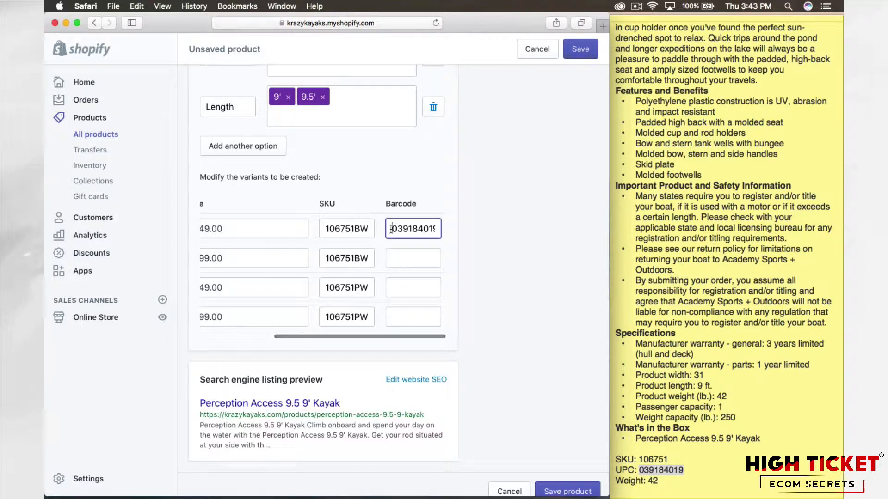
pyautogui.click(426, 255)
pyautogui.click(481, 294)
pyautogui.hscroll(-5, 402, 294)
pyautogui.hscroll(5, 402, 293)
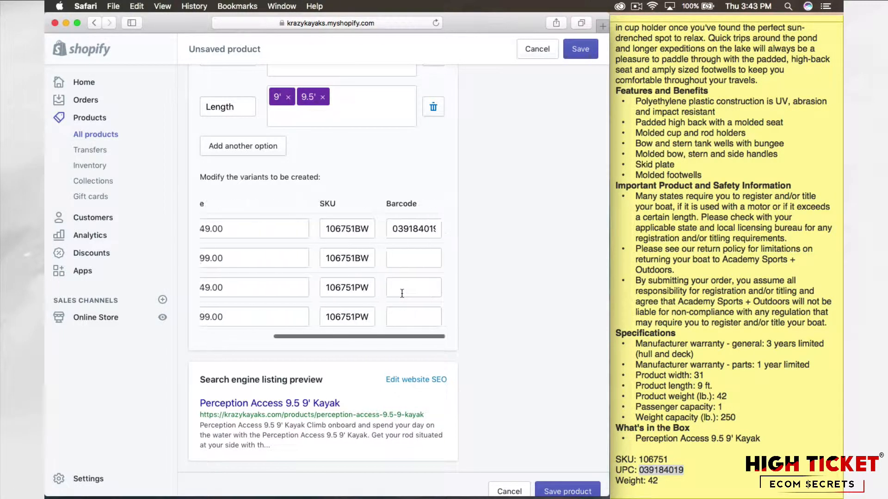
pyautogui.hscroll(-5, 401, 294)
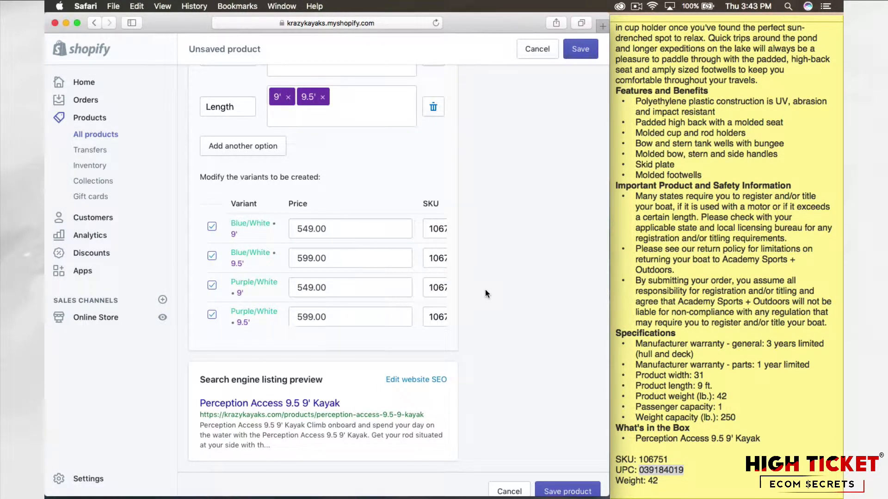
# Step: Open the search engine listing for editing and review its page title, meta description and URL handle
pyautogui.scroll(-2, 486, 301)
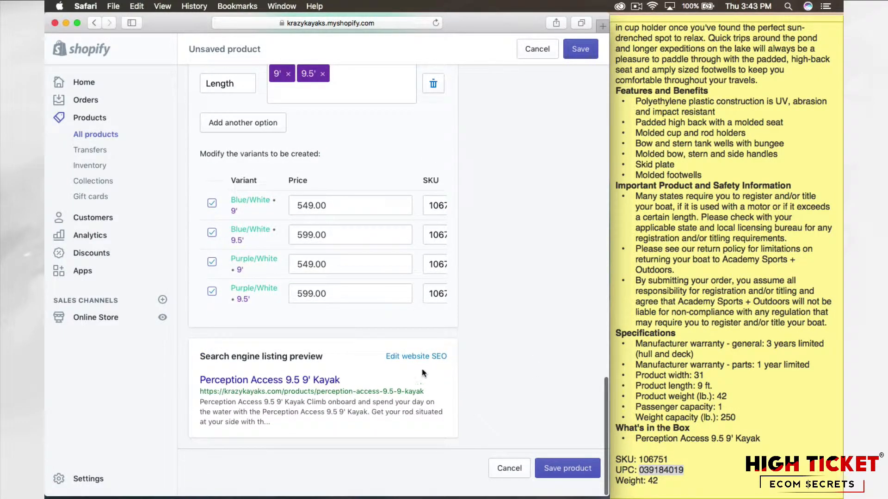
pyautogui.click(420, 356)
pyautogui.scroll(-5, 470, 327)
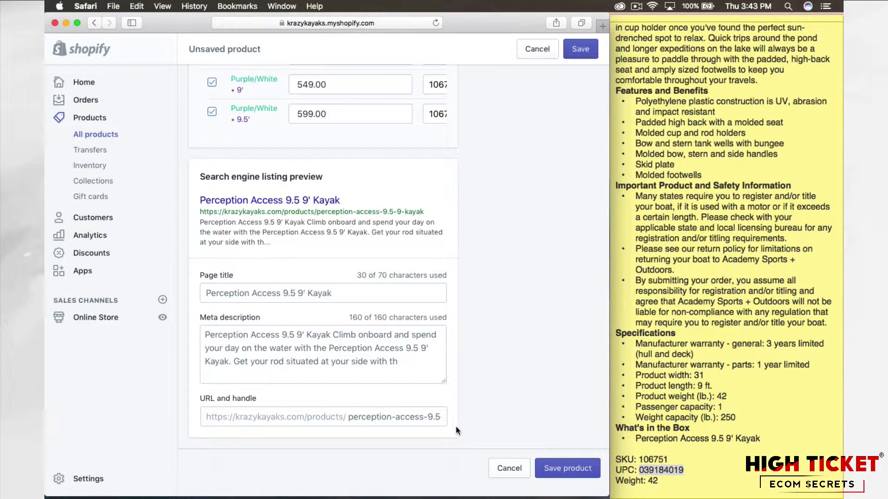
# Step: Save the Perception Access 9.5 9' Kayak product and look over its saved product page
pyautogui.scroll(5, 485, 430)
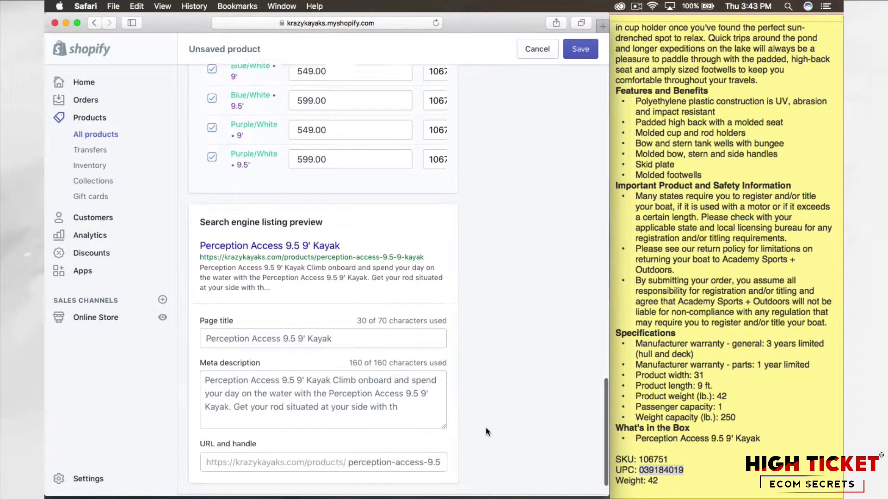
pyautogui.scroll(15, 485, 427)
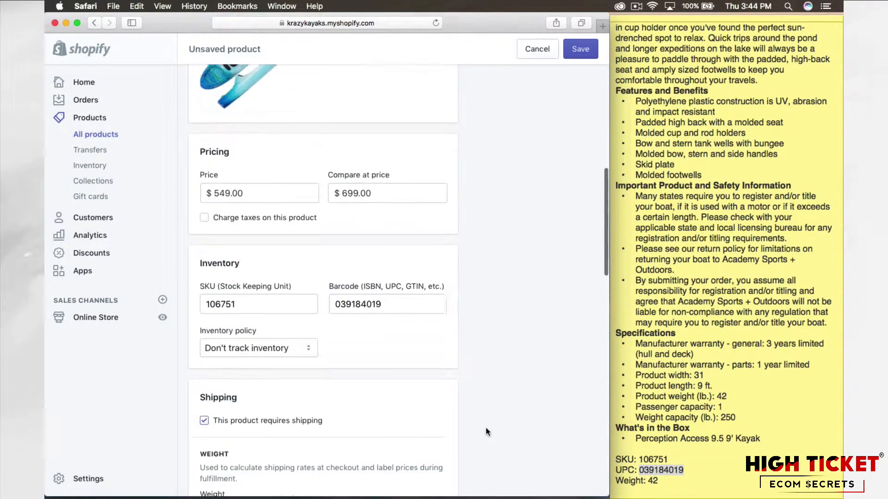
pyautogui.click(581, 49)
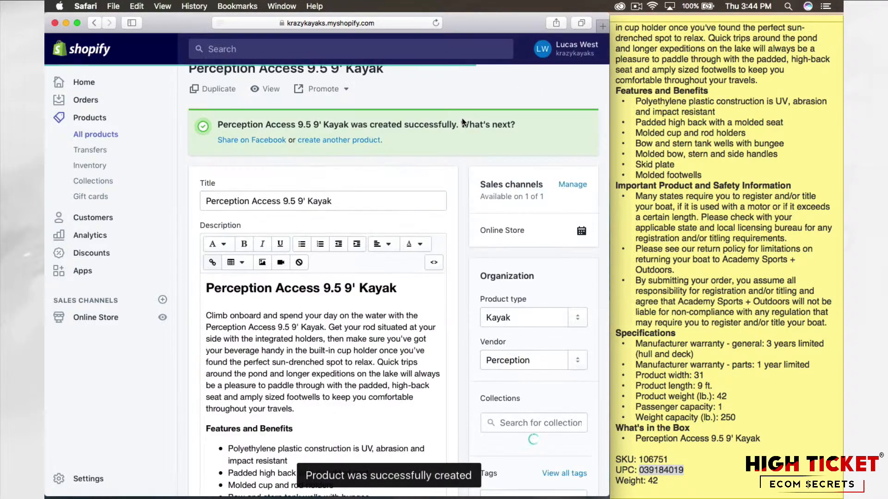
pyautogui.scroll(-3, 462, 184)
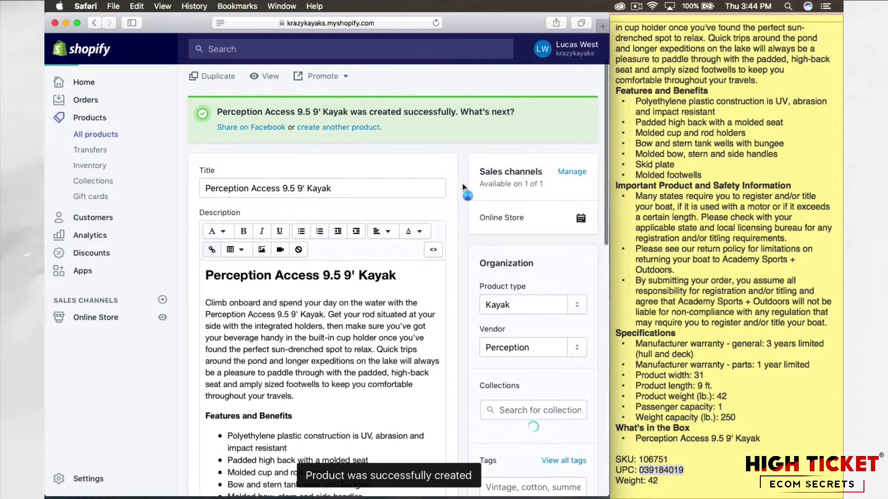
pyautogui.scroll(-5, 462, 187)
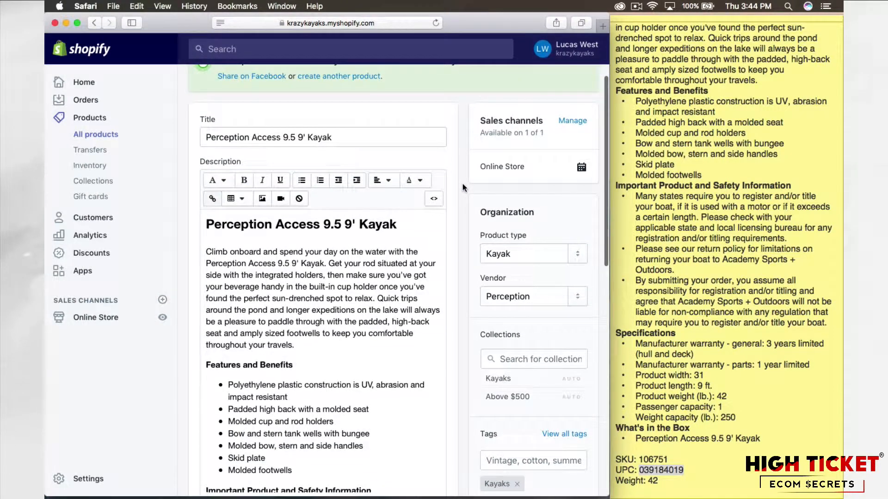